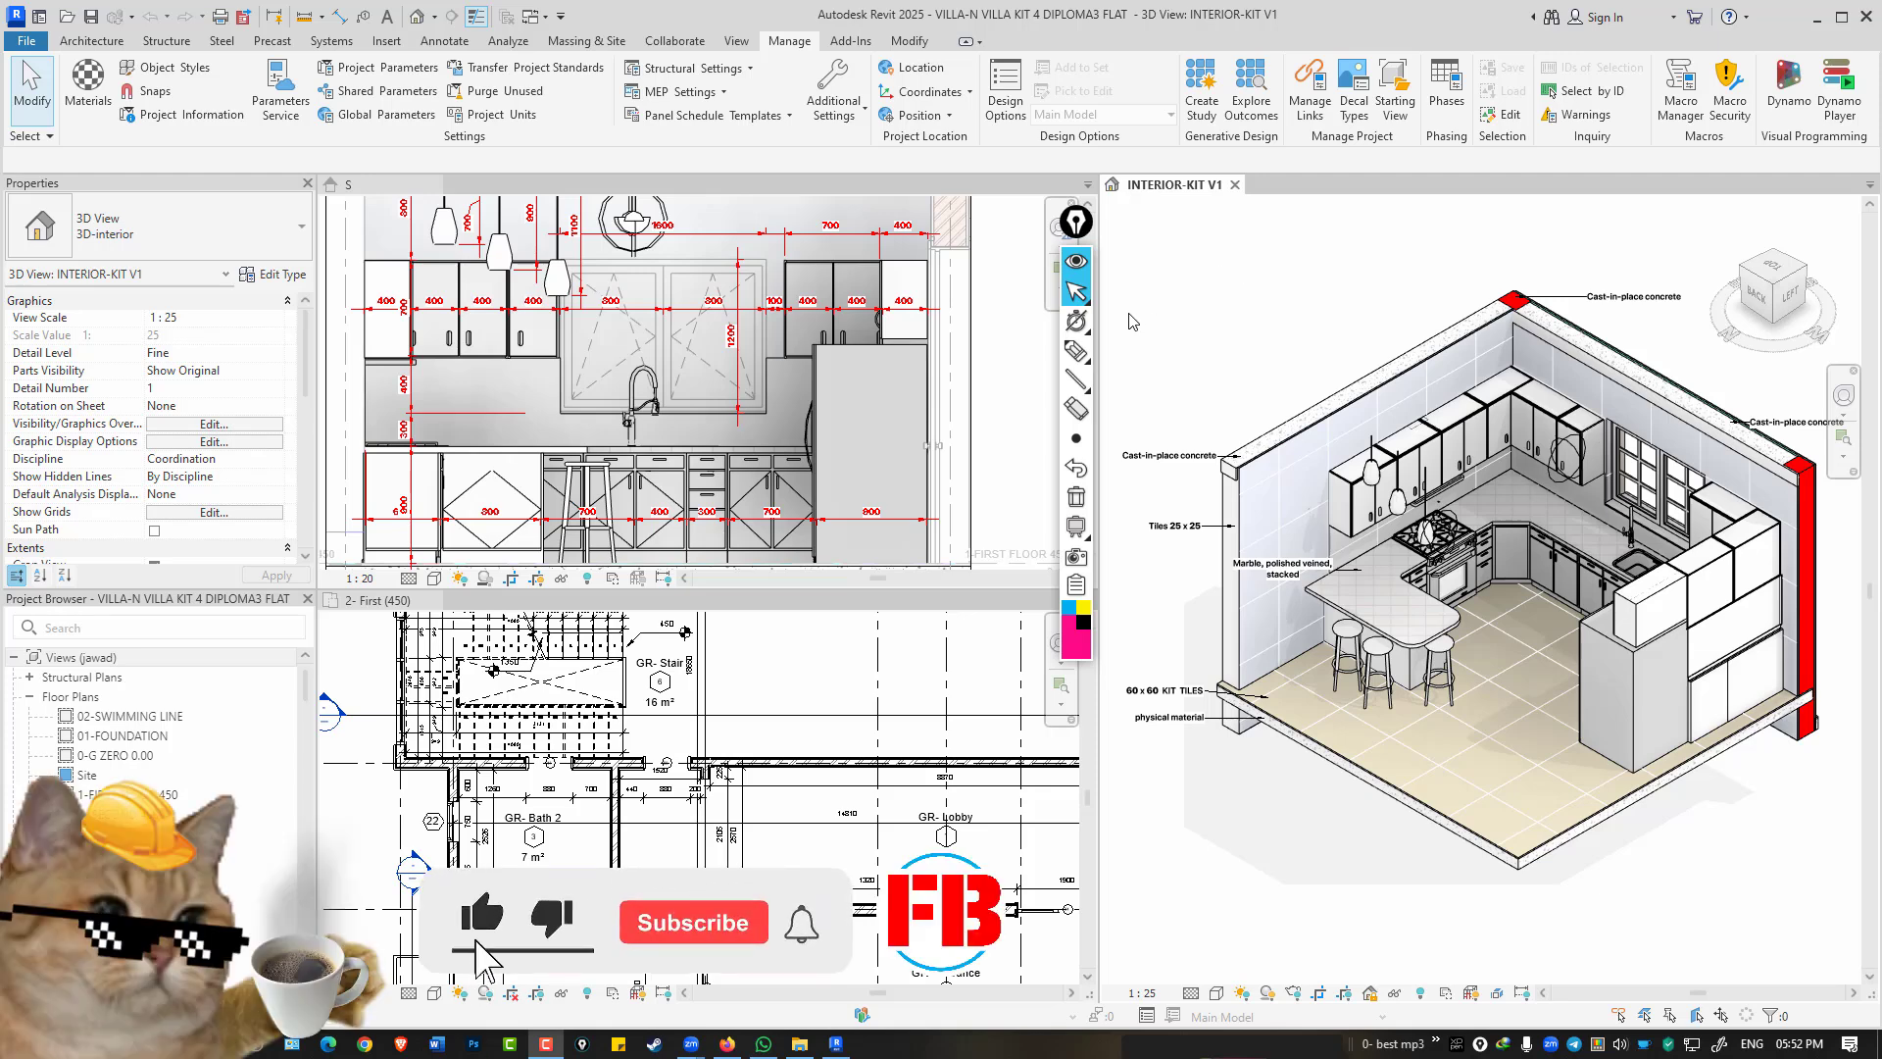
Handwrite a 'filter' note with arrows to the elevation and plan, then erase it.
left_click(1075, 350)
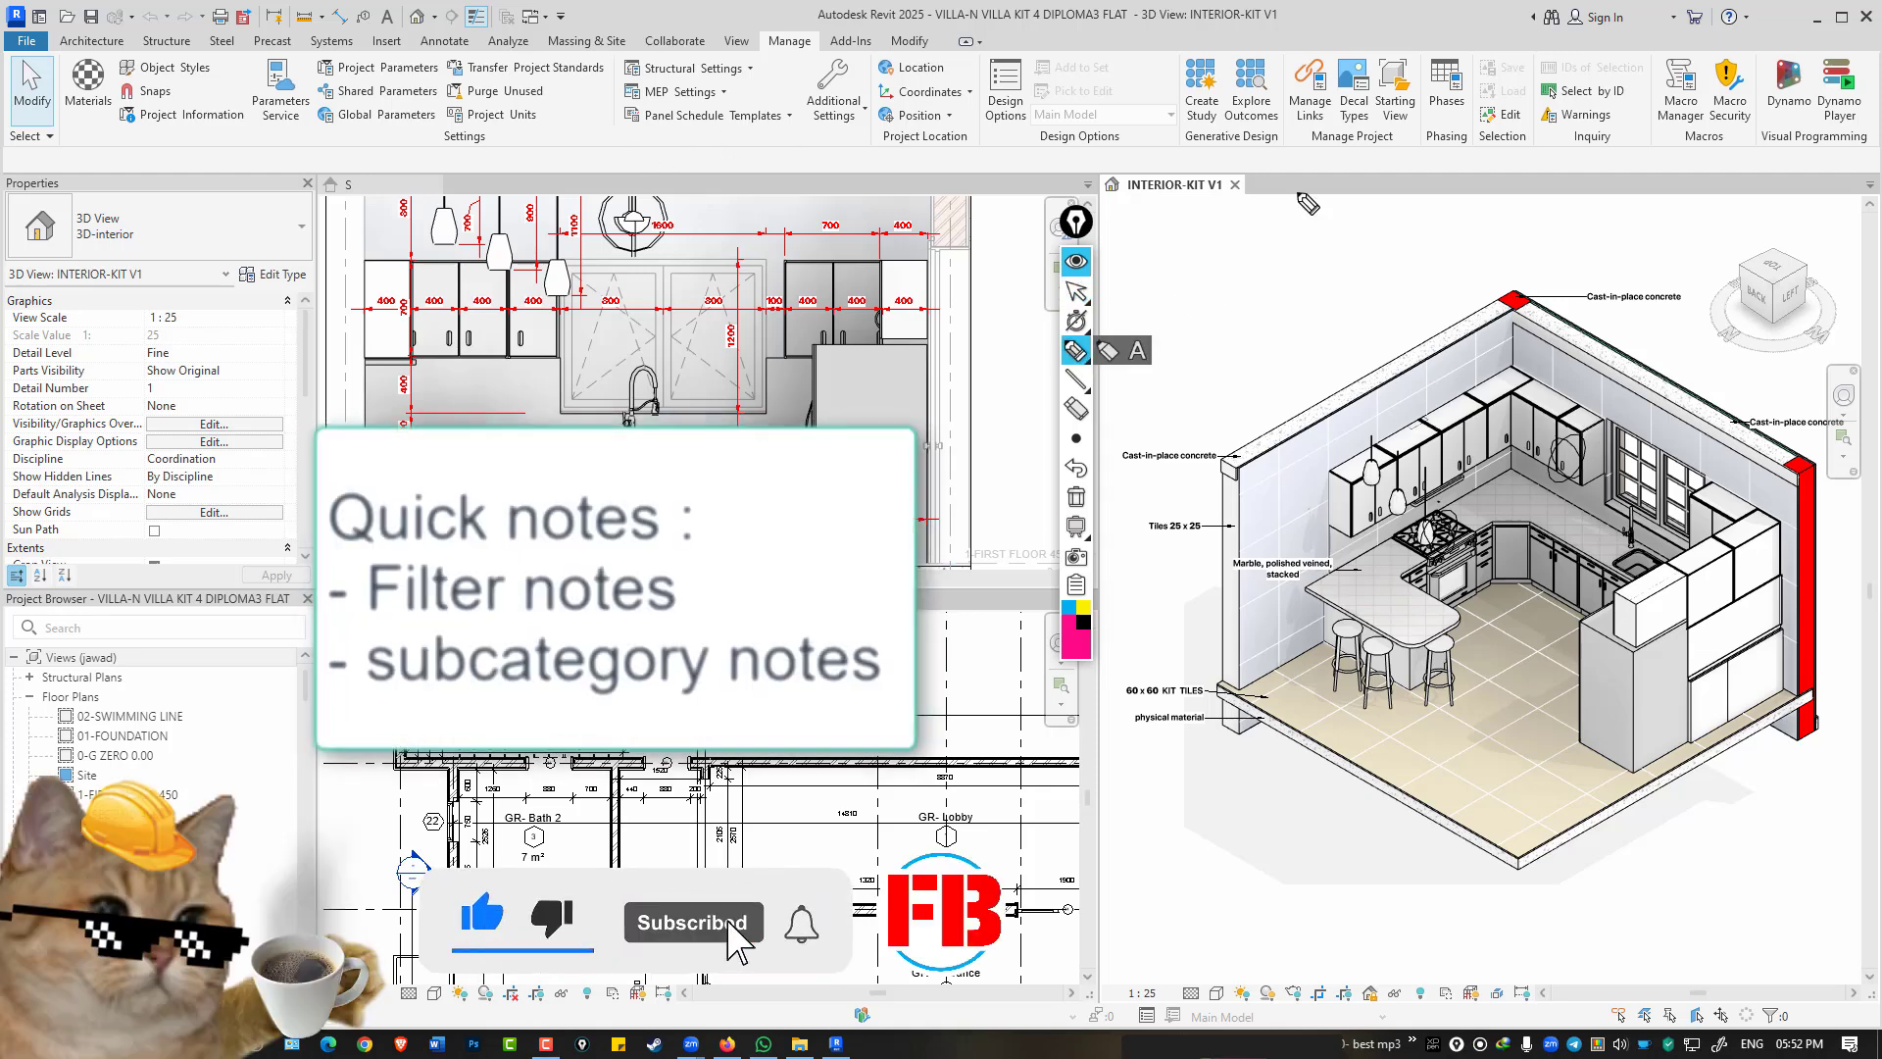
mouse_move(1203, 206)
left_mouse_down()
mouse_move(1173, 306)
mouse_move(1237, 304)
mouse_move(1321, 263)
left_mouse_up()
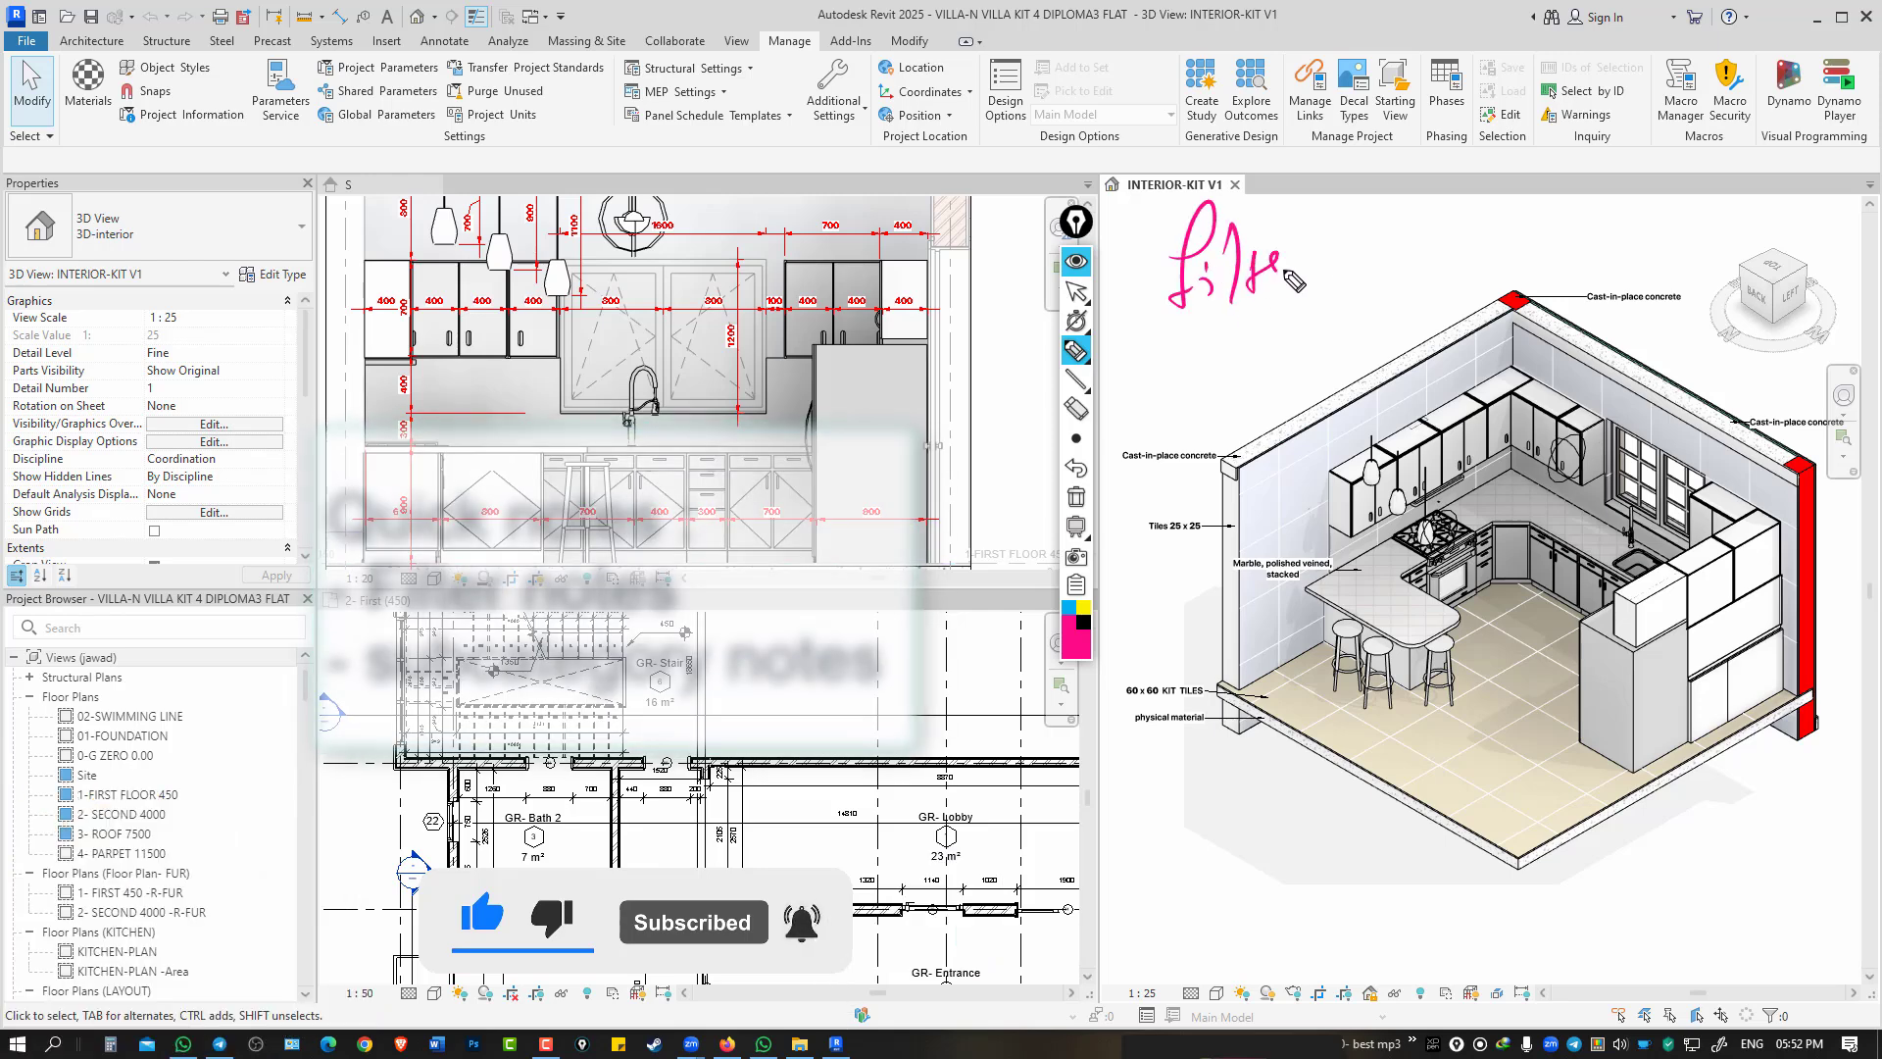
mouse_move(1176, 360)
left_mouse_down()
mouse_move(1230, 417)
mouse_move(1237, 371)
left_mouse_up()
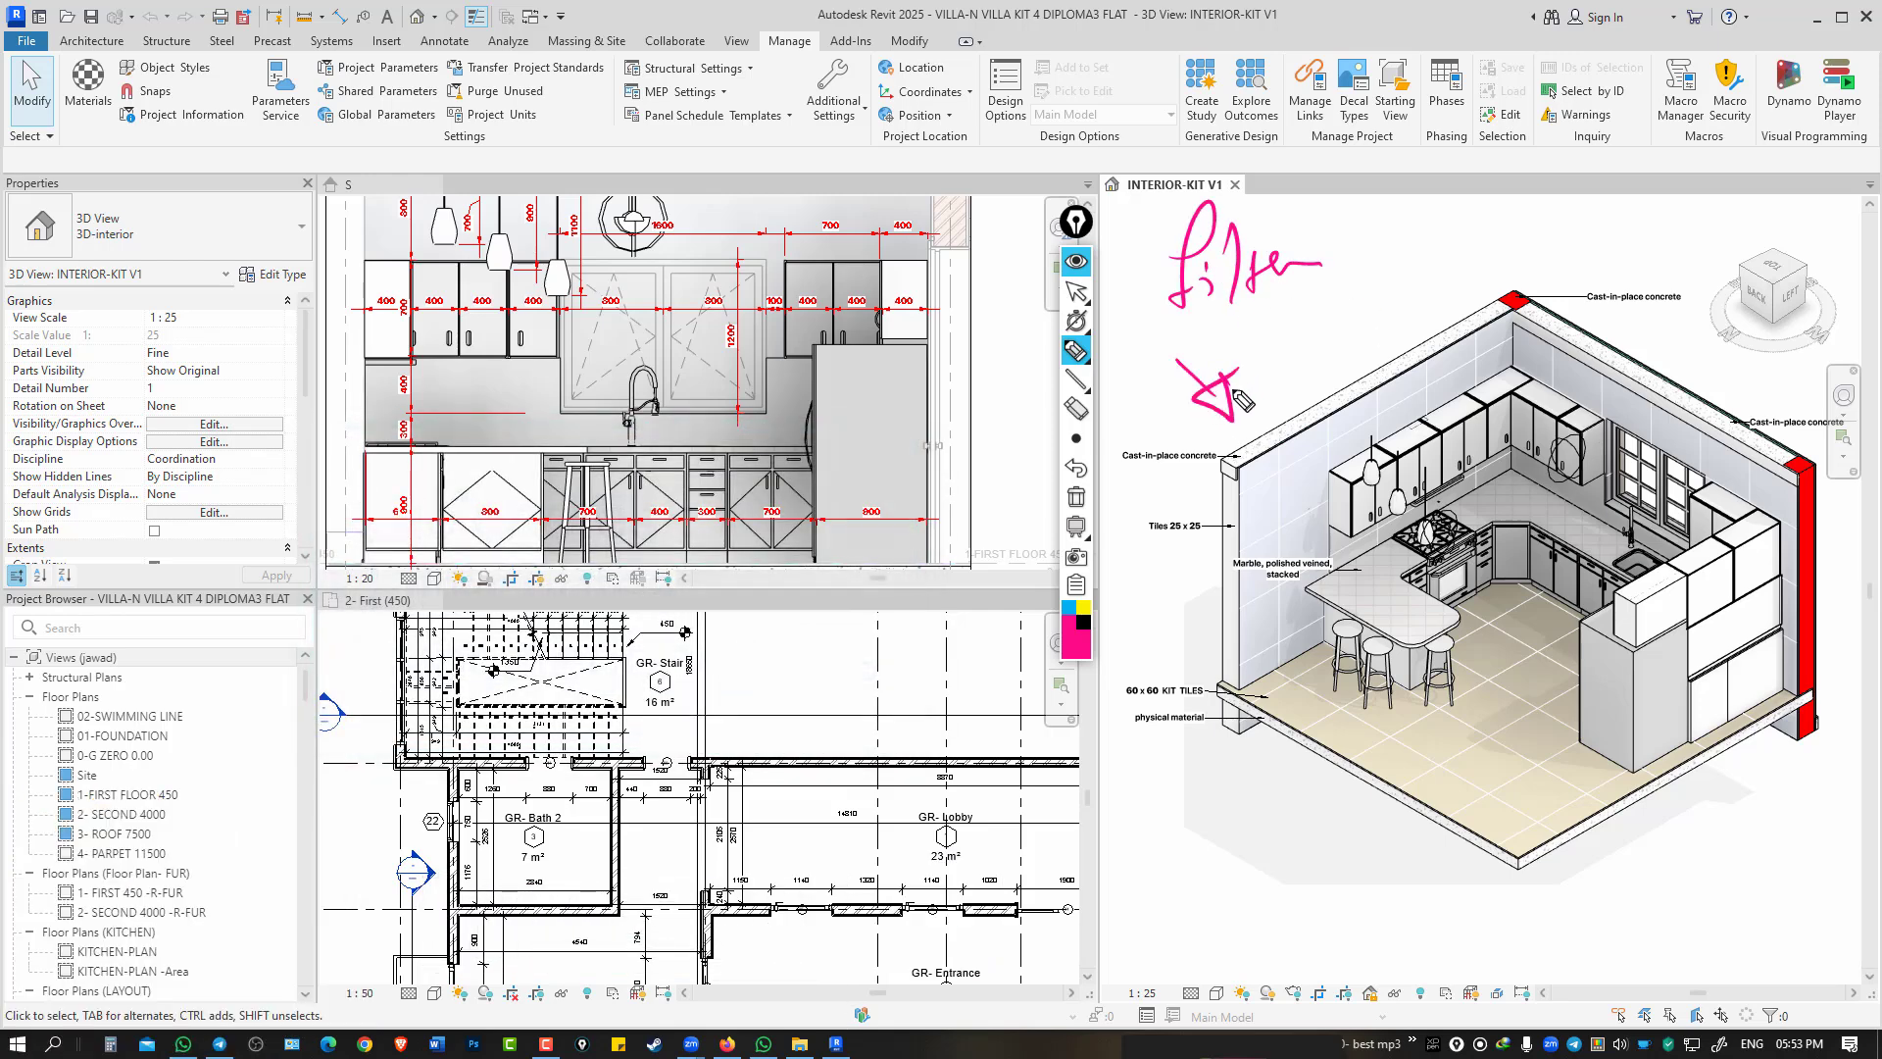
left_click_drag(1015, 378, 1022, 417)
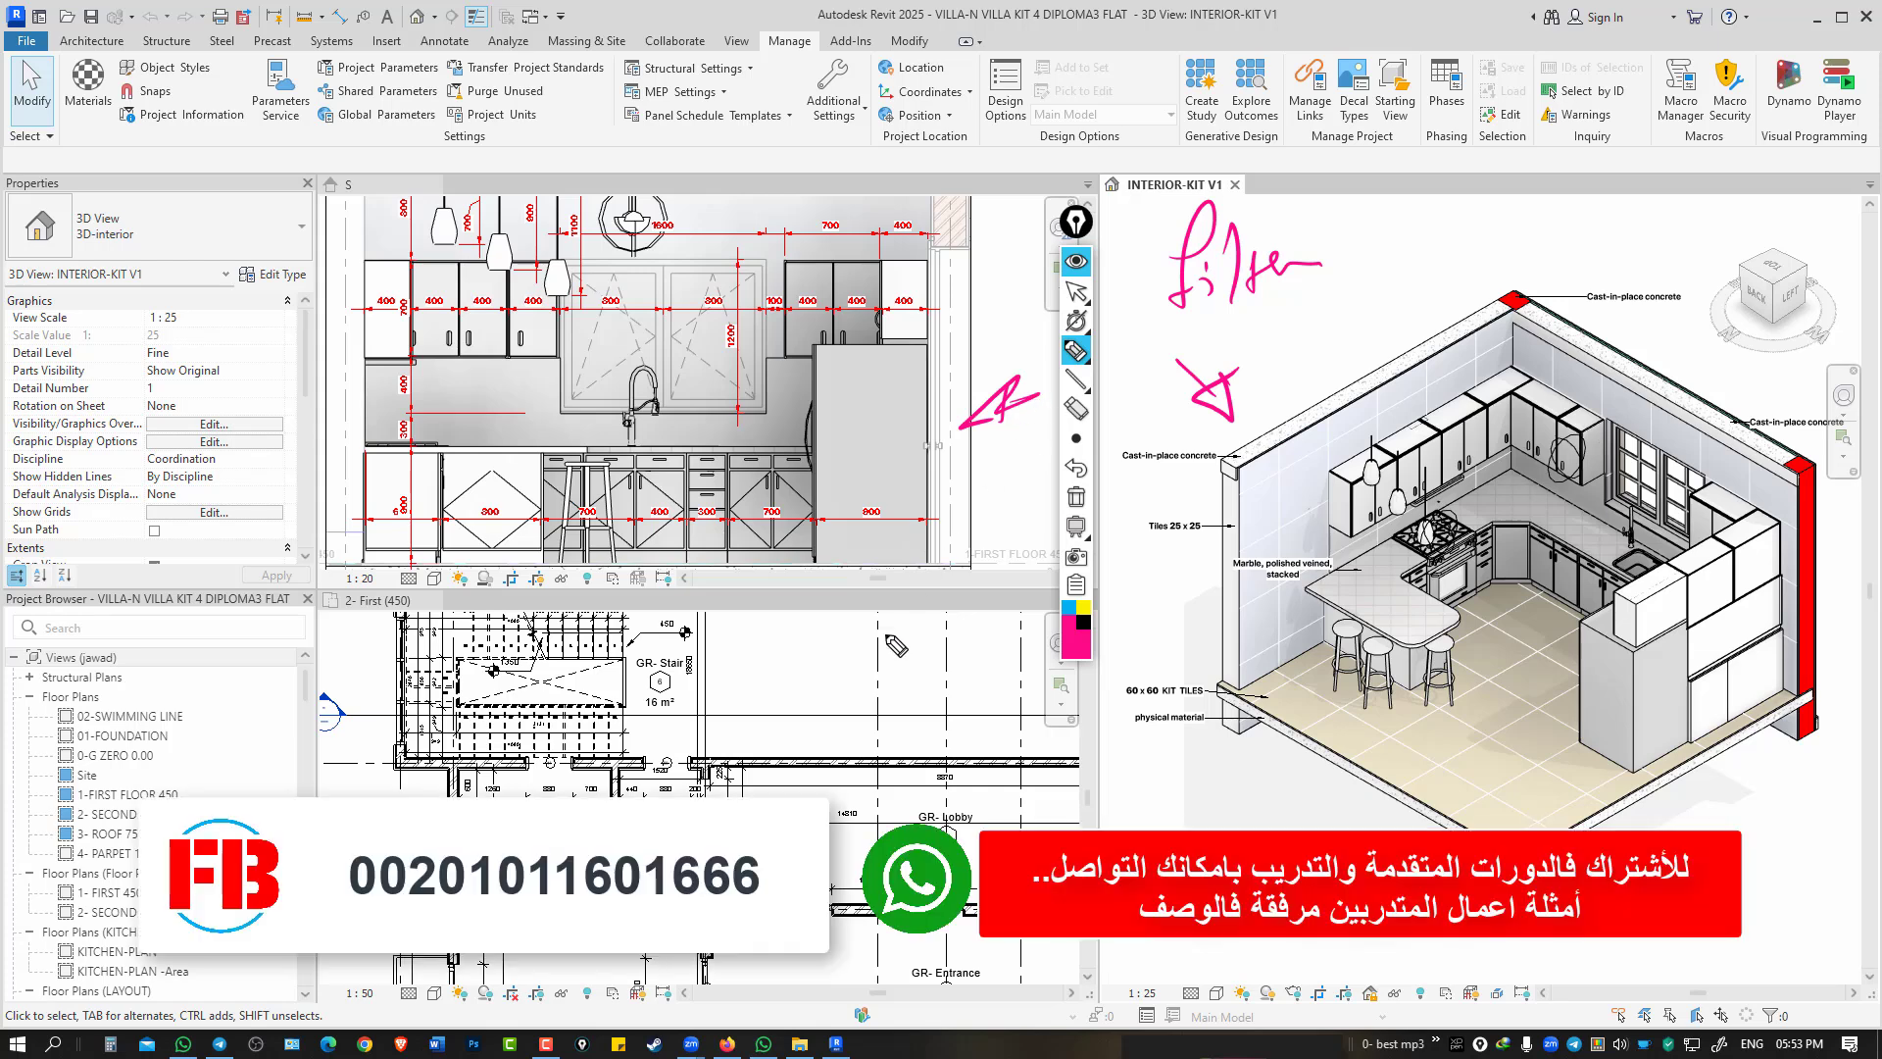
mouse_move(879, 650)
left_mouse_down()
mouse_move(792, 719)
mouse_move(845, 706)
left_mouse_up()
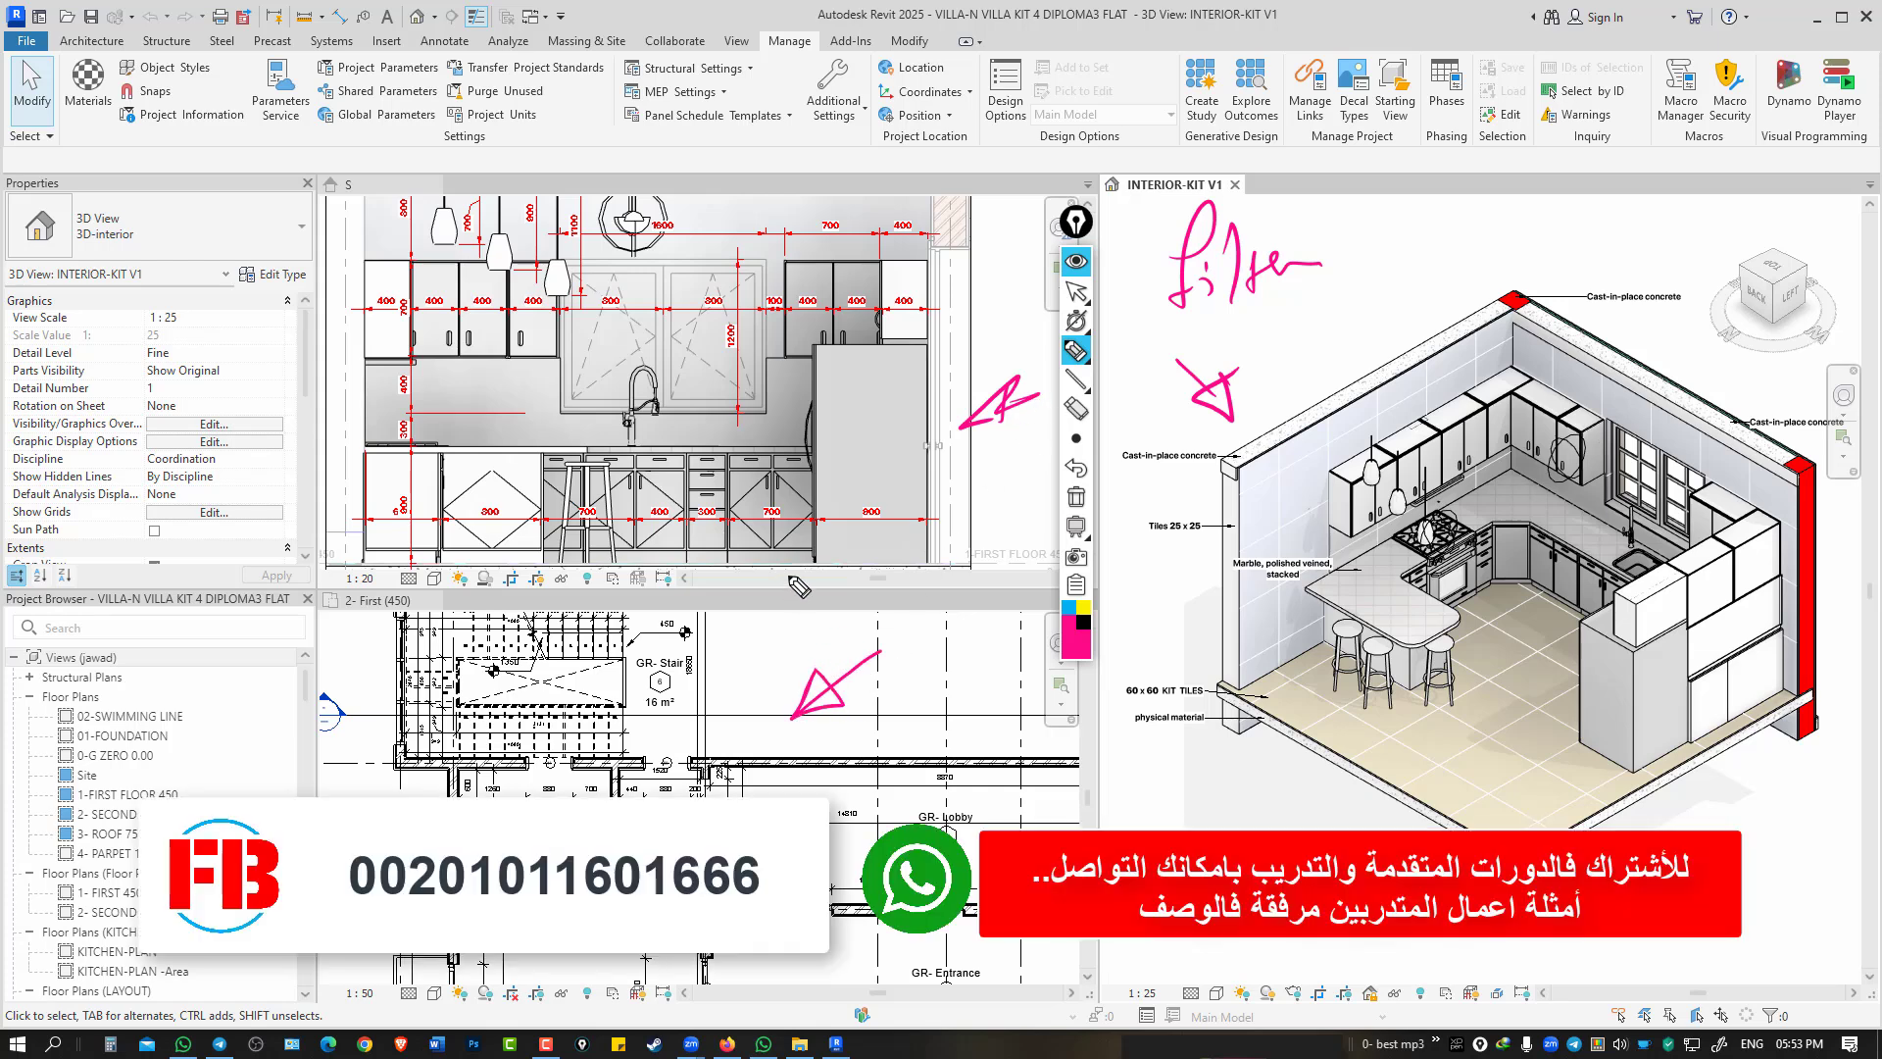
left_click(1076, 496)
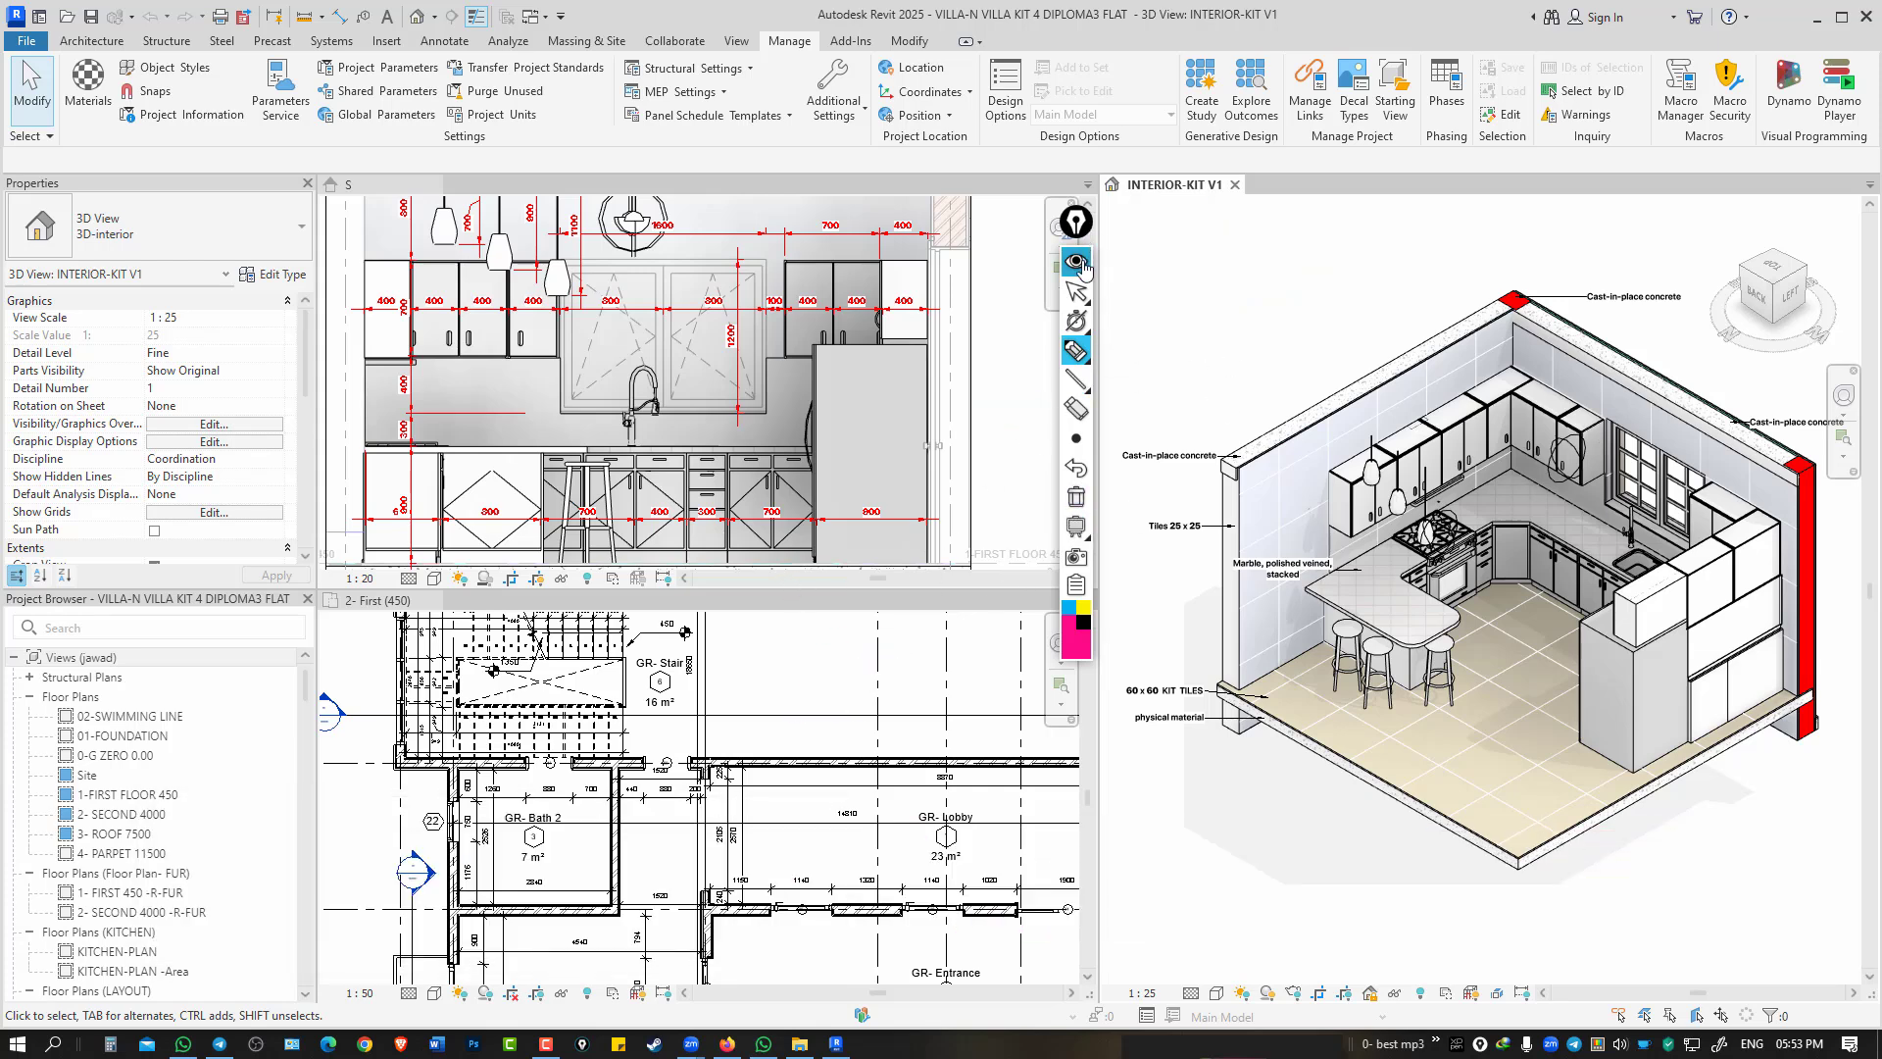
left_click(1078, 226)
left_click_drag(1107, 207, 1095, 201)
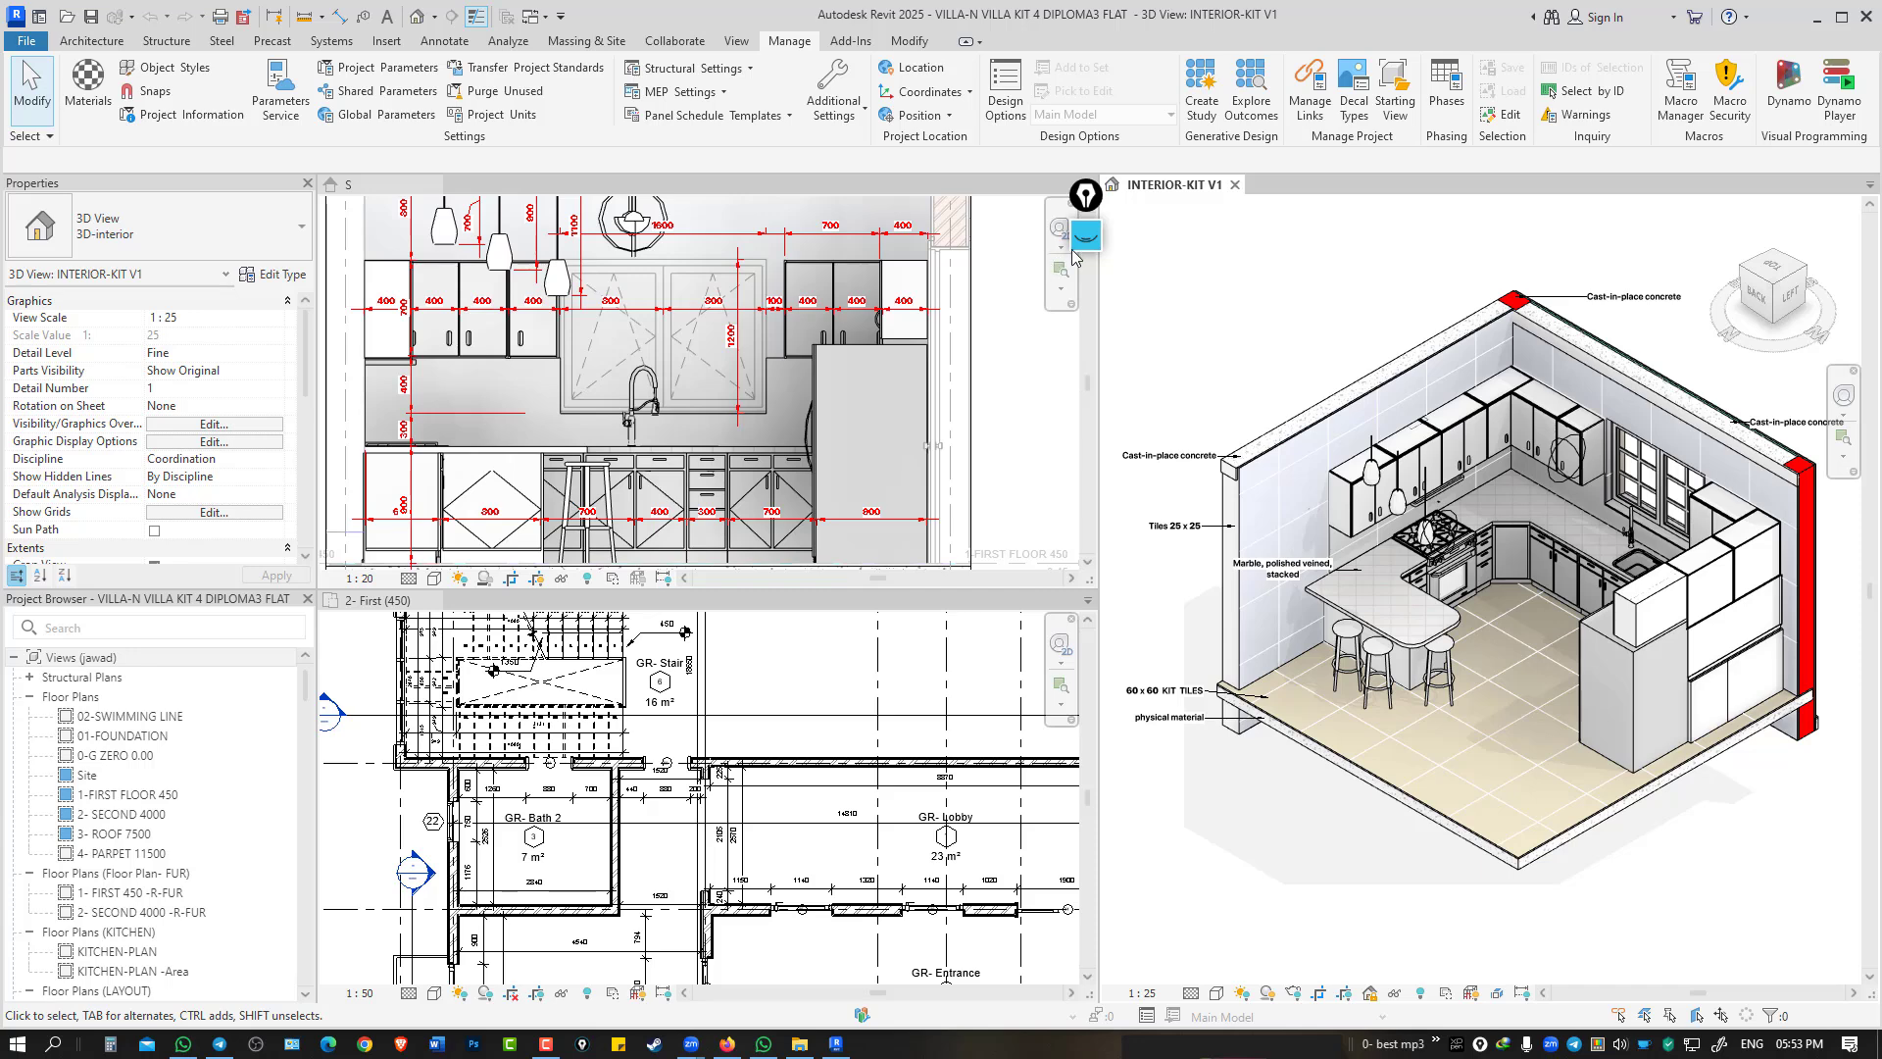
Open the project phasing settings and close them without changes.
left_click(1446, 98)
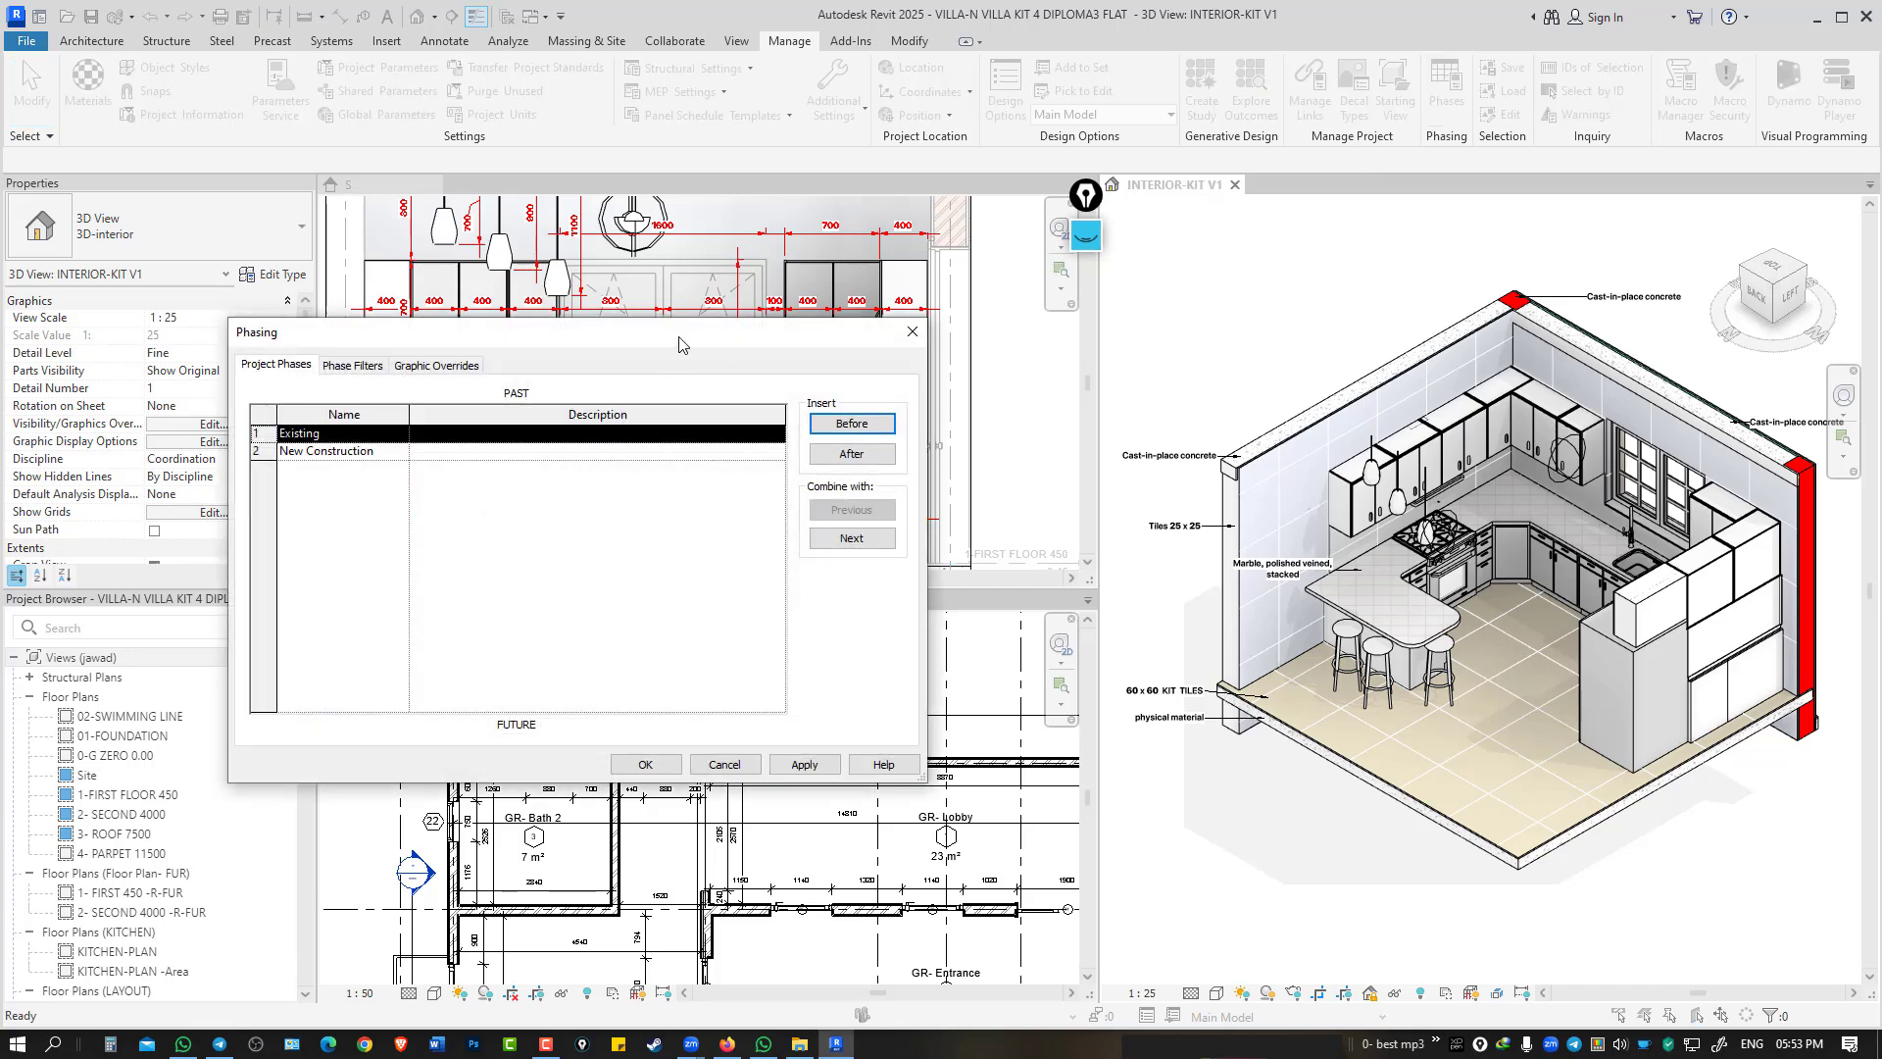
left_click_drag(679, 343, 723, 223)
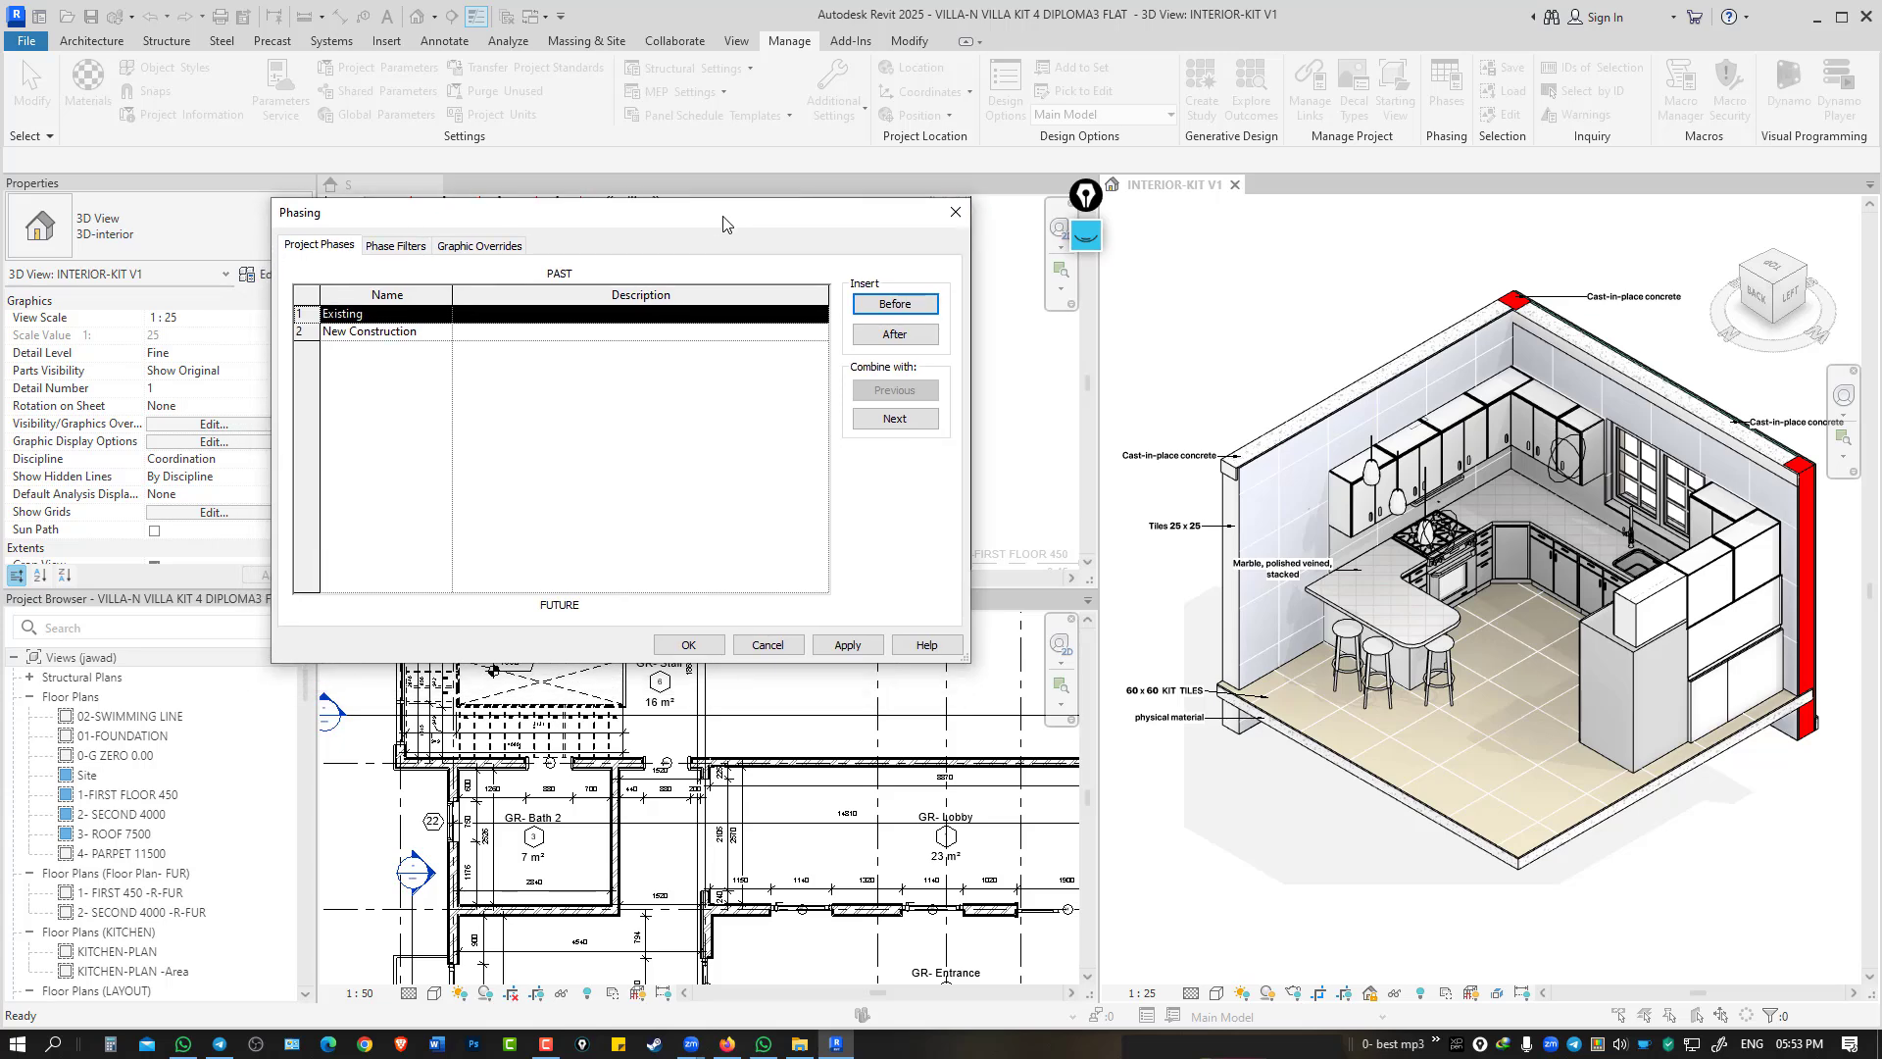
key("Escape")
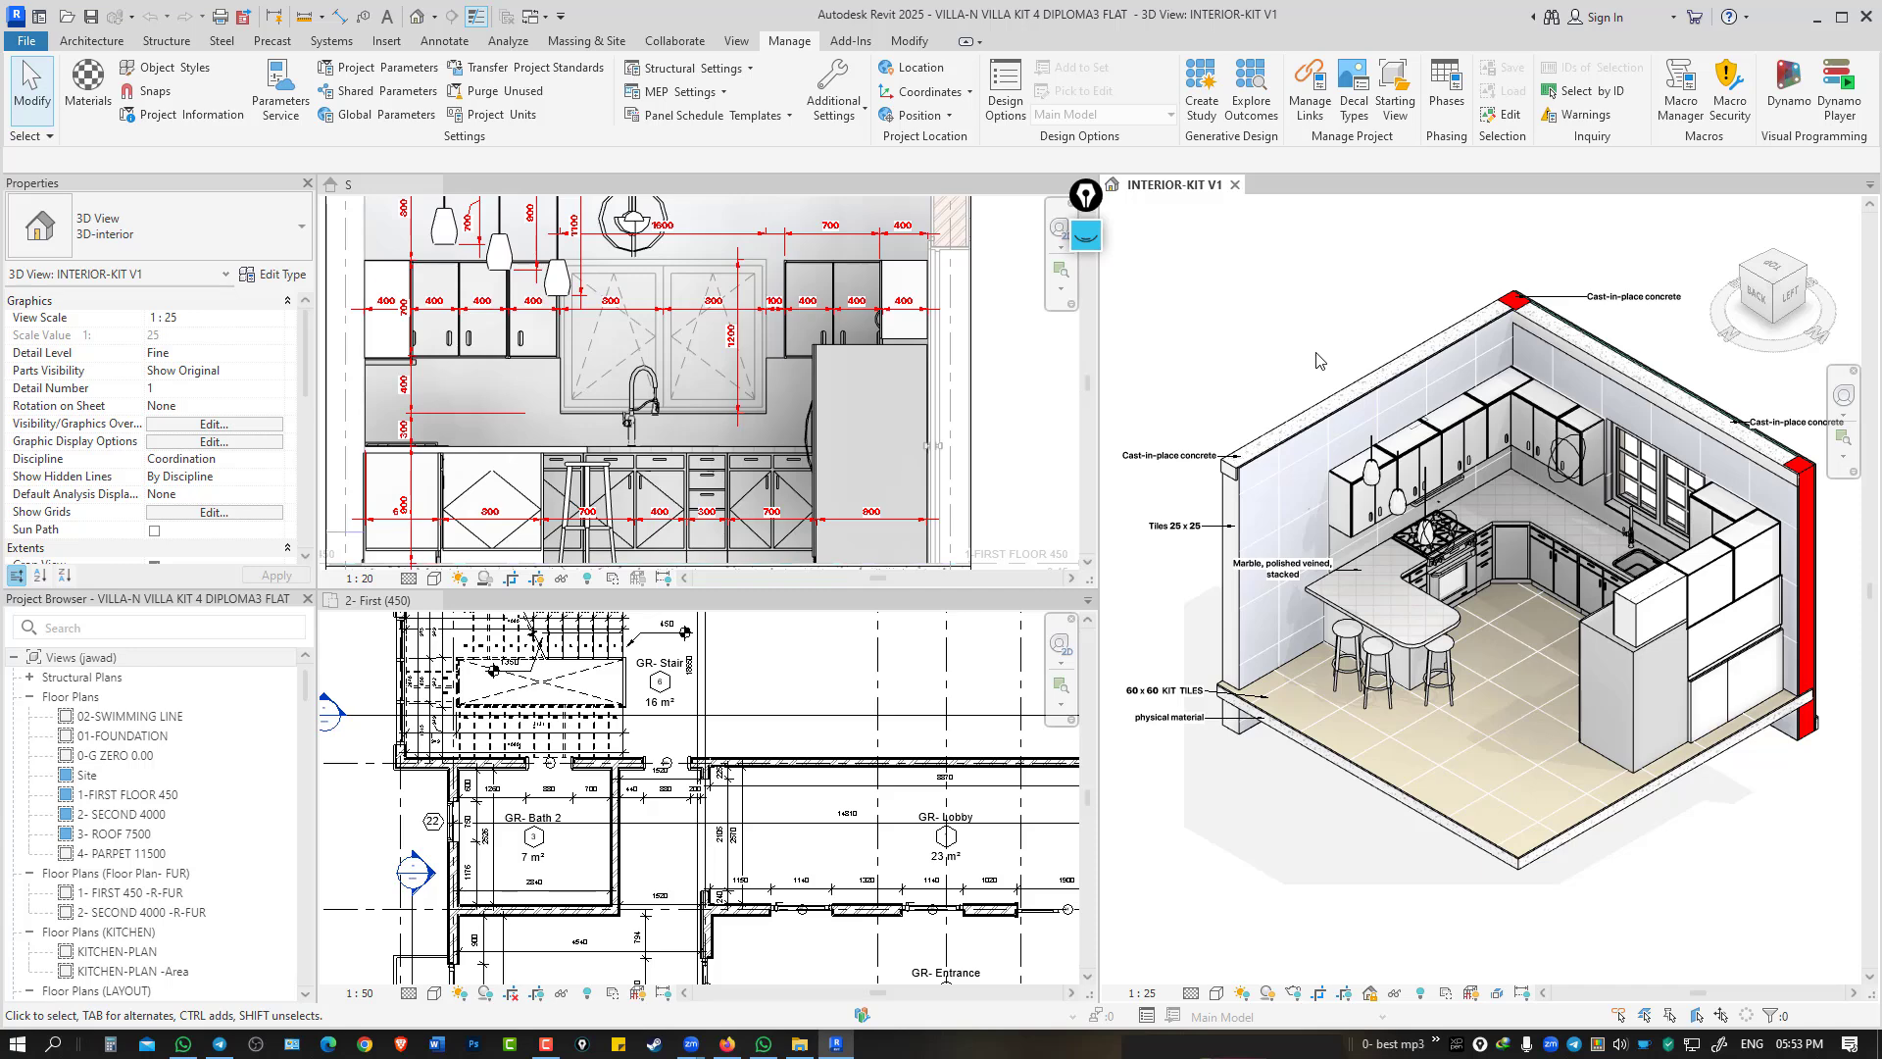
Handwrite 'or' and 'and' over the 3D view with arrows pointing toward the wall.
left_click(1085, 235)
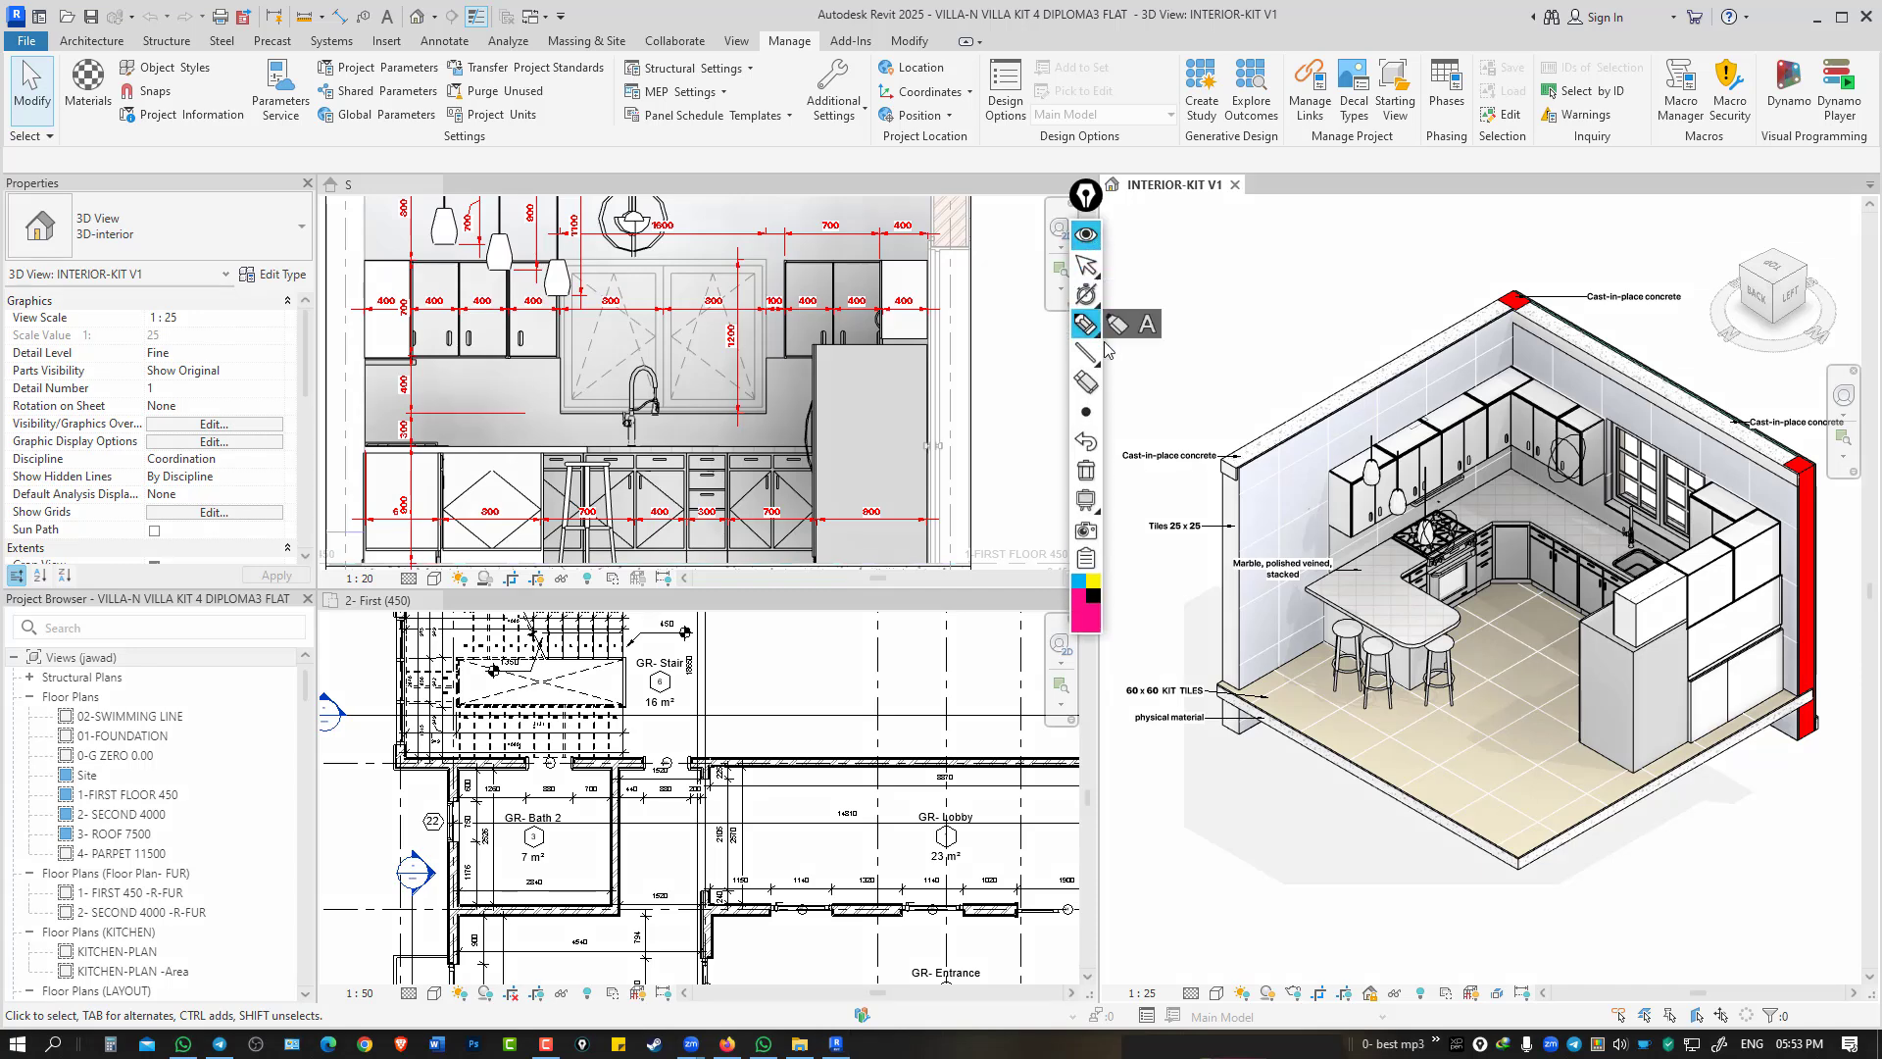
left_click_drag(1208, 249, 1201, 268)
left_click_drag(1222, 267, 1241, 247)
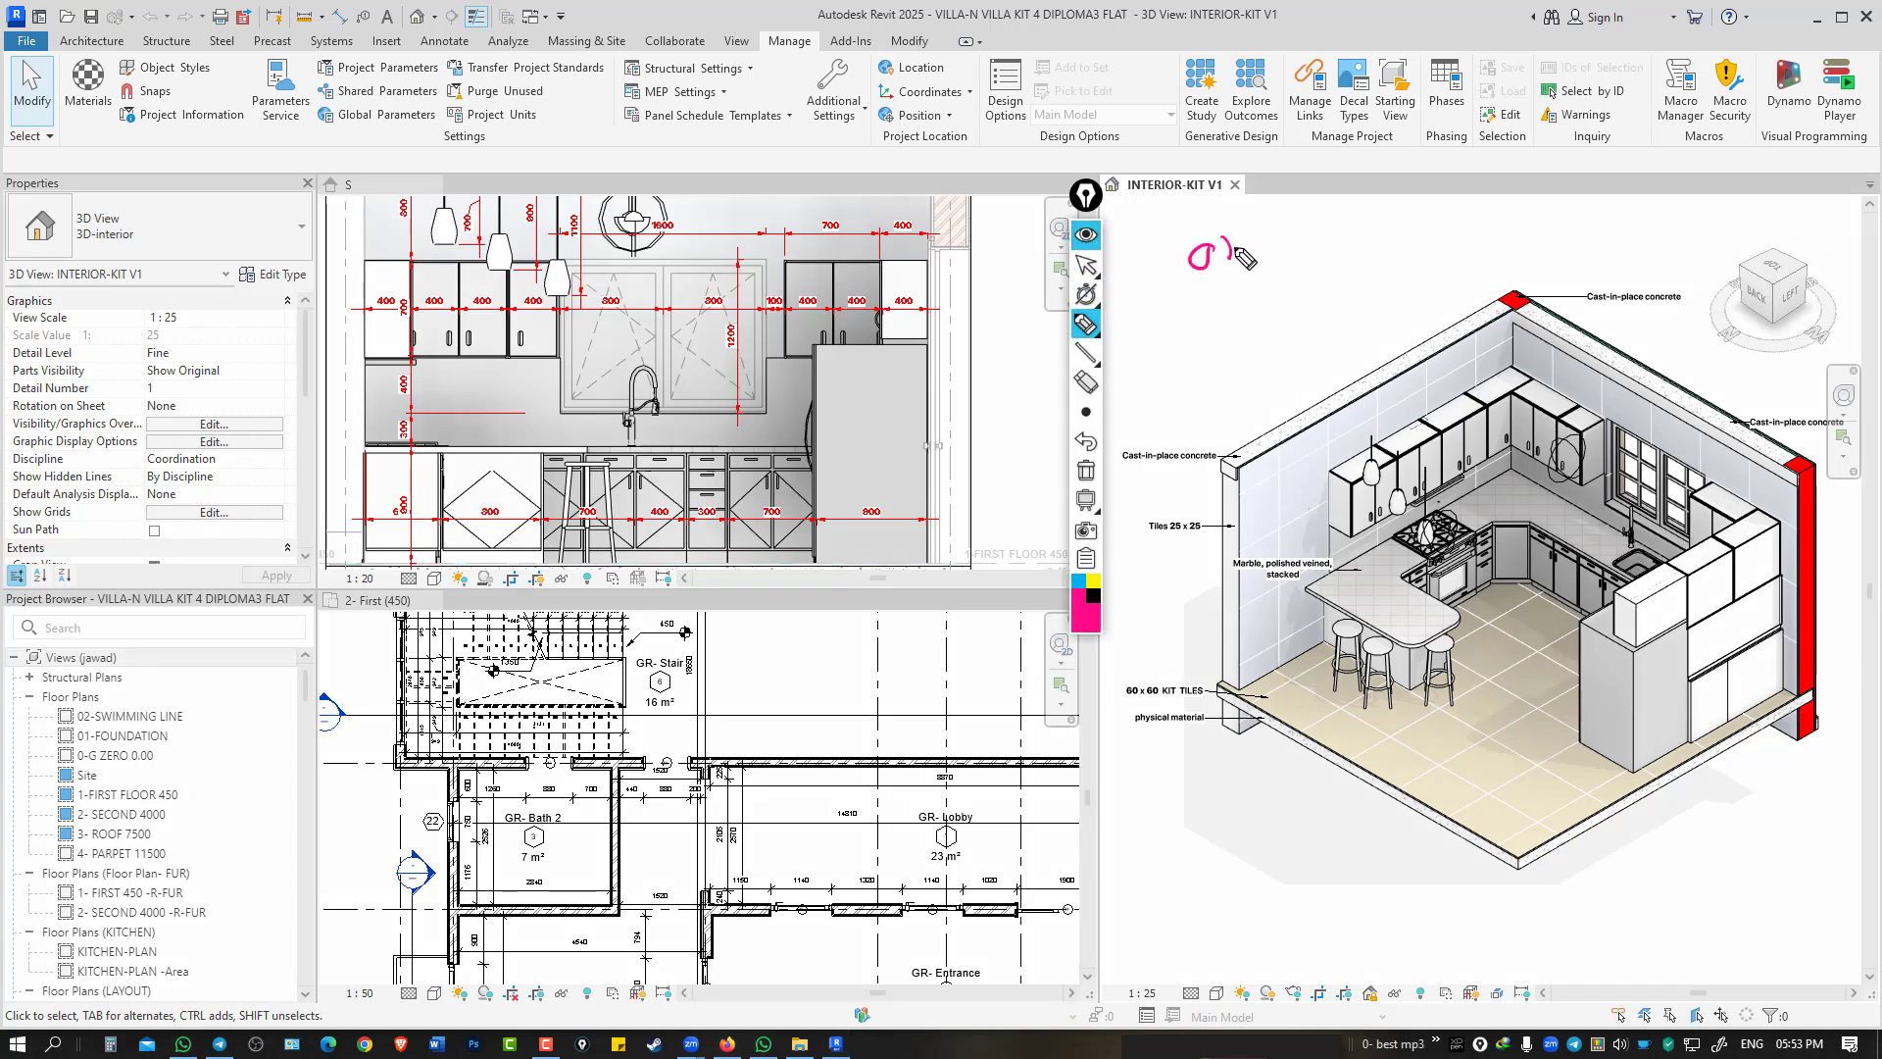
left_click_drag(1206, 312, 1259, 322)
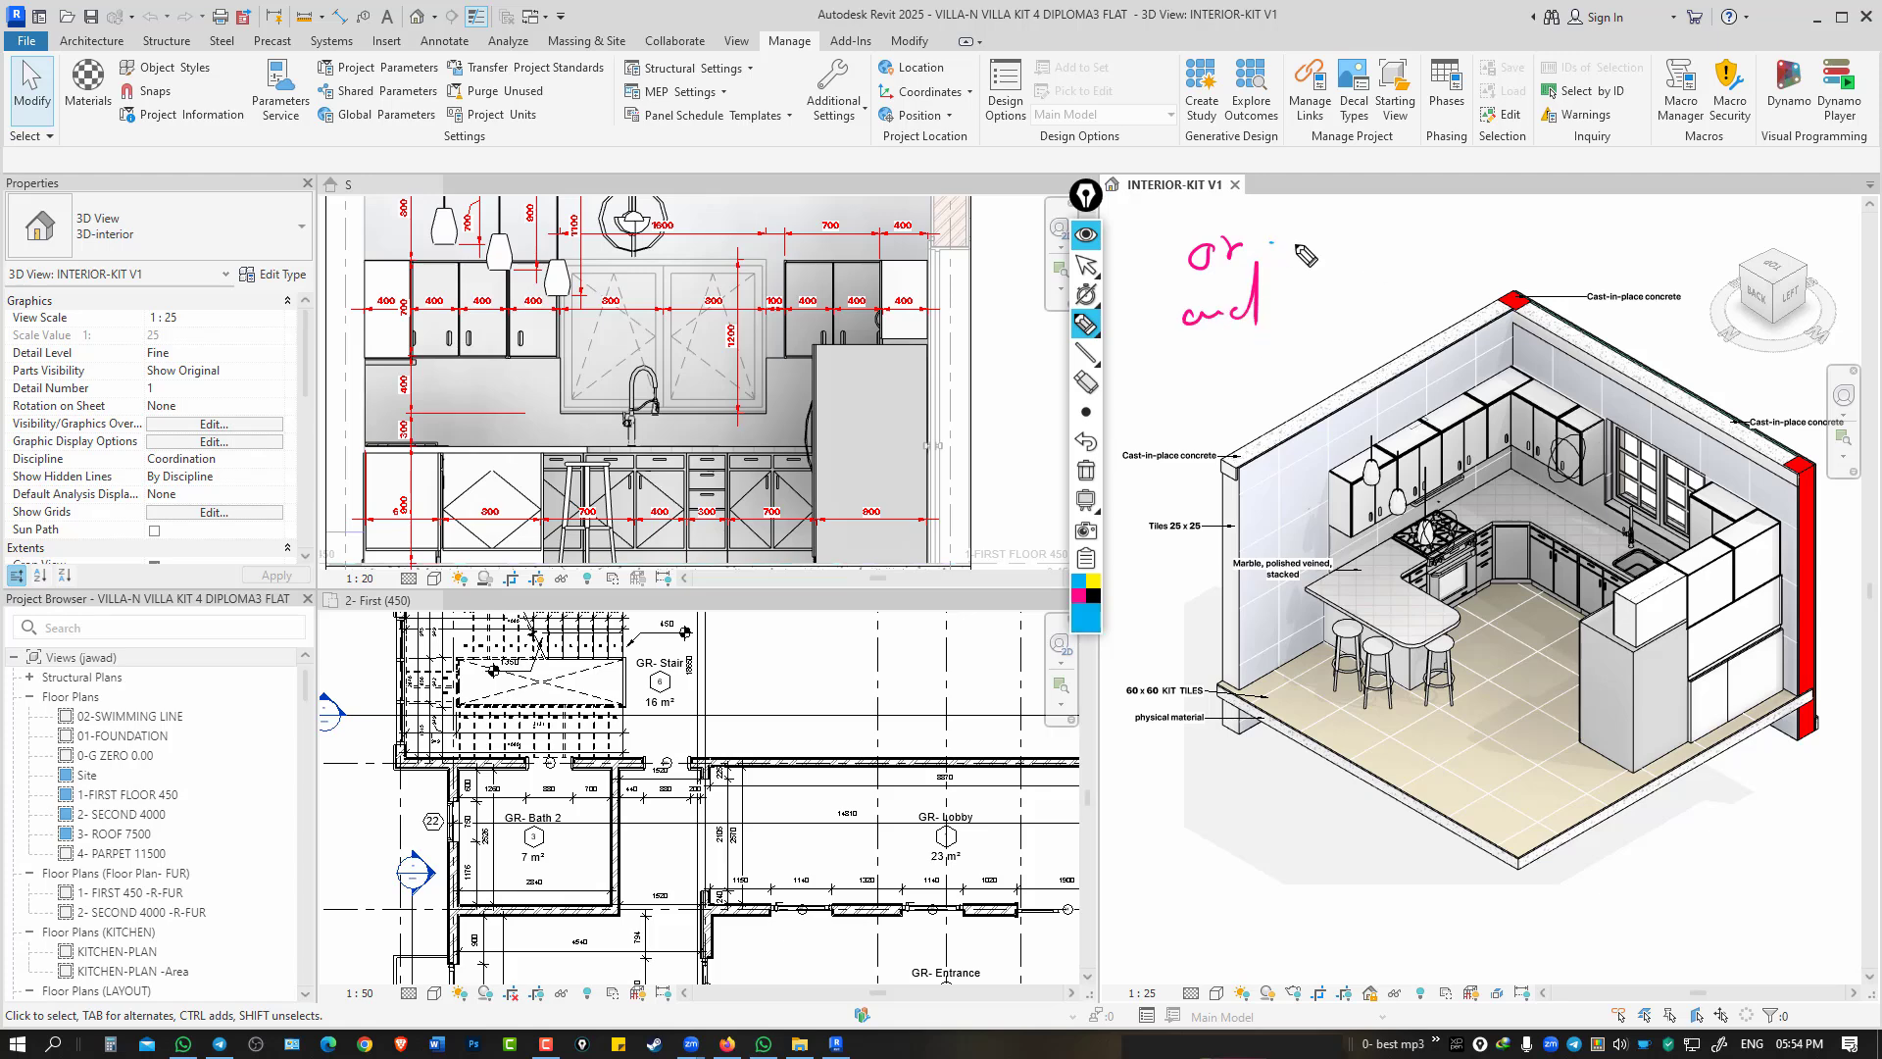
left_click_drag(1270, 244, 1362, 239)
mouse_move(1284, 308)
left_mouse_down()
mouse_move(1370, 304)
mouse_move(1344, 316)
left_mouse_up()
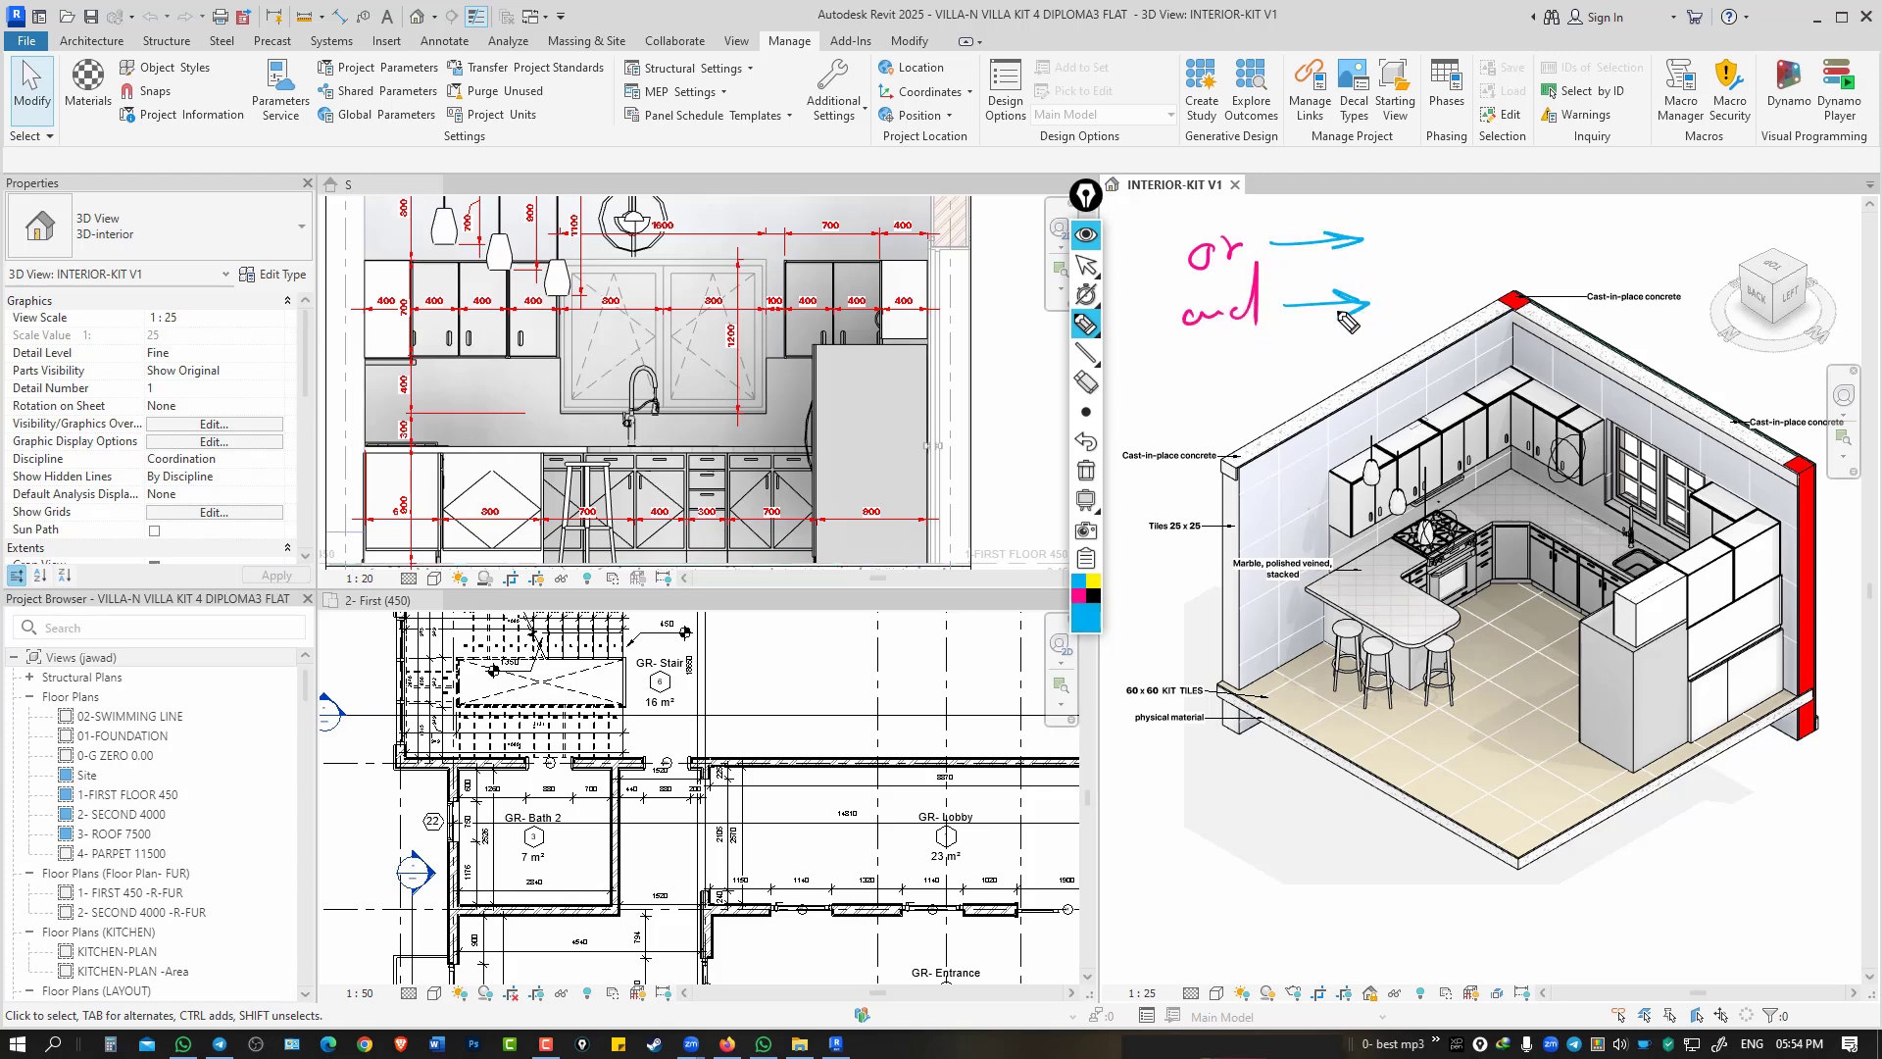
mouse_move(1186, 364)
left_mouse_down()
mouse_move(1250, 421)
mouse_move(1244, 396)
left_mouse_up()
Circle and arrow the left wall, underline 'and' and 'or', write 'U.T', then clear the drawings.
mouse_move(1264, 469)
left_mouse_down()
mouse_move(1267, 530)
mouse_move(1309, 519)
left_mouse_up()
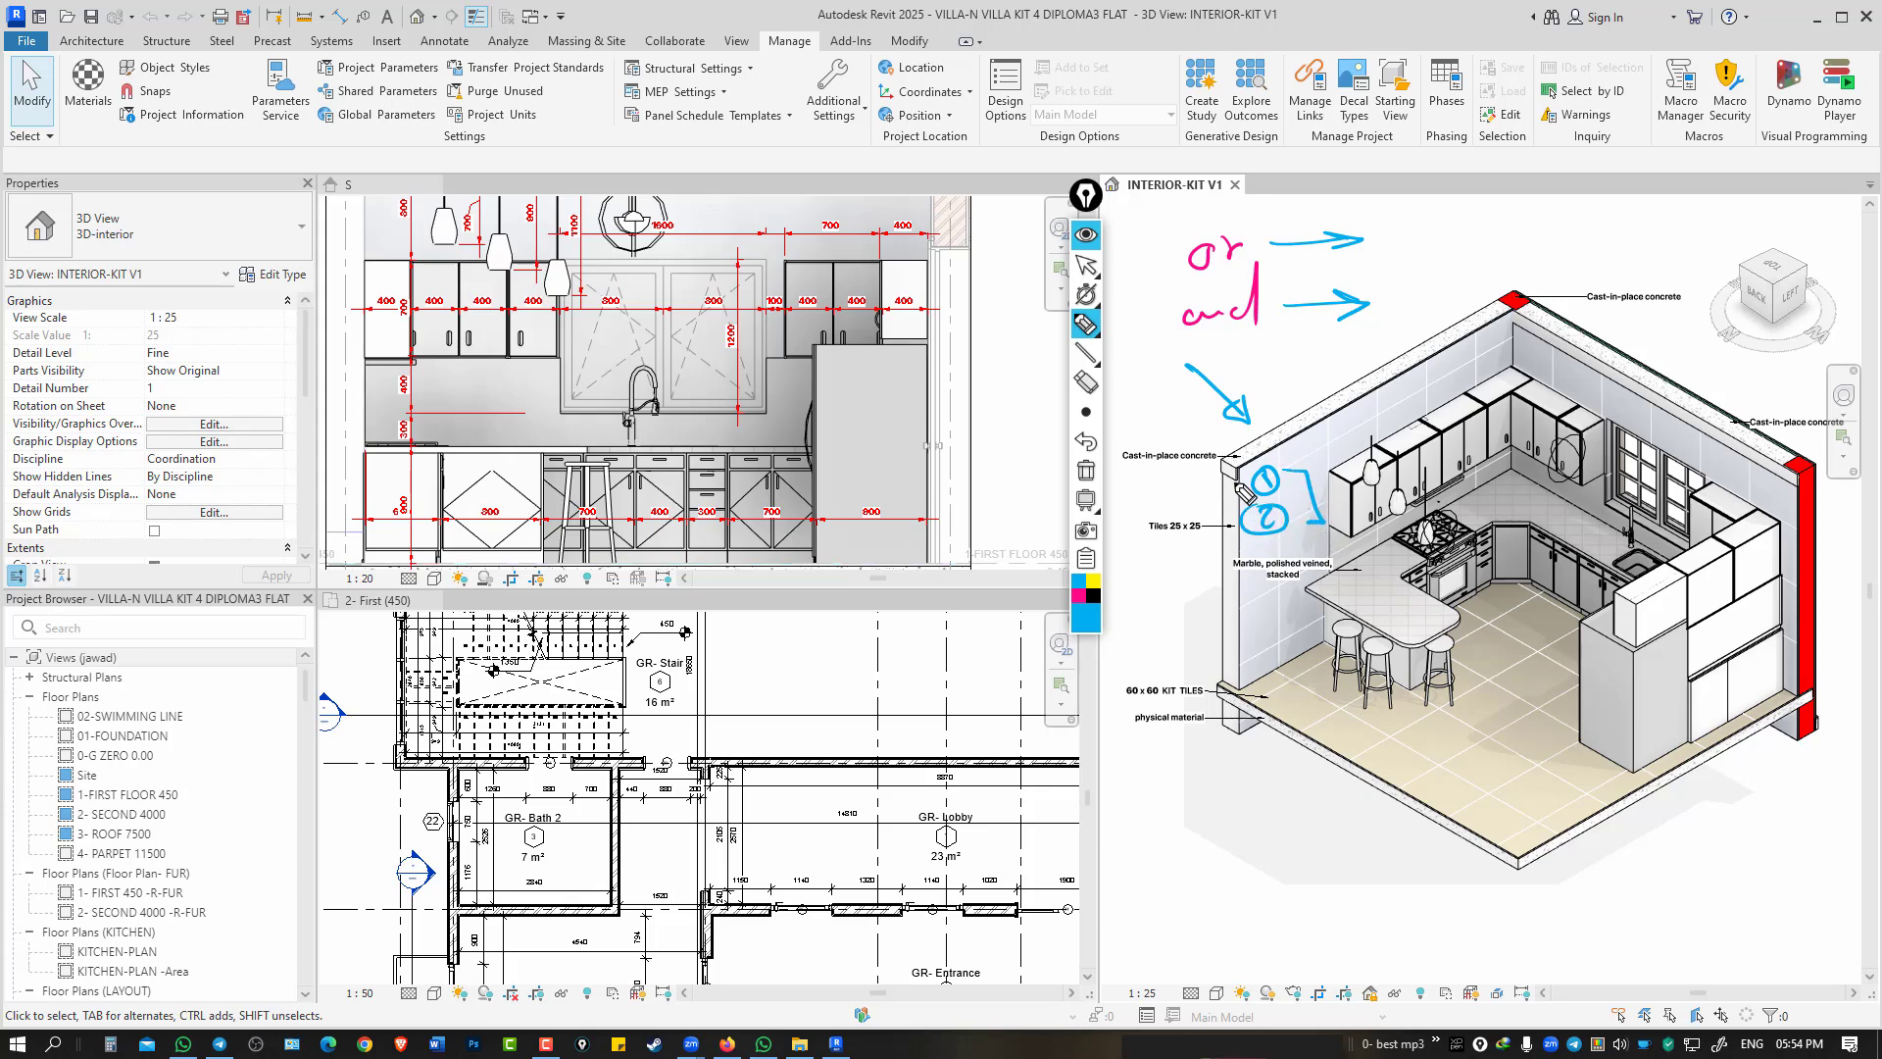
left_click_drag(1394, 367, 1298, 458)
left_click_drag(1186, 343, 1263, 341)
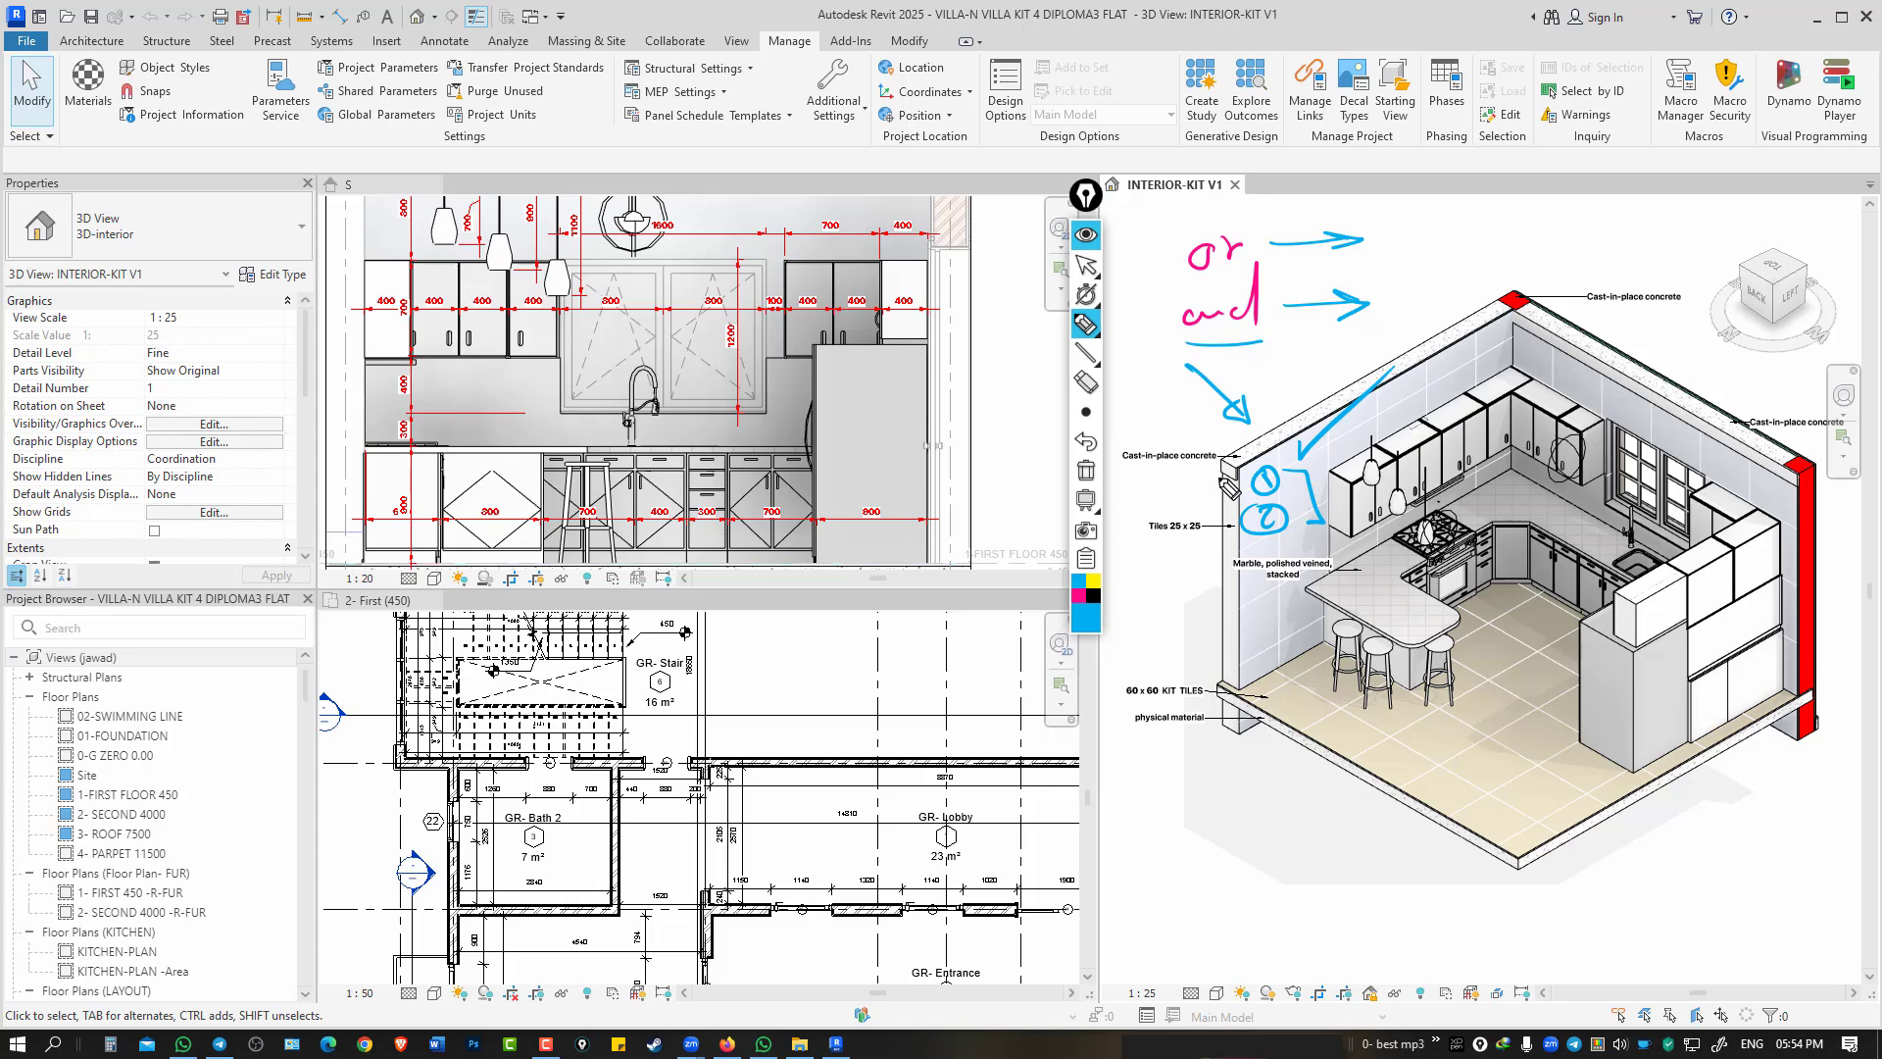
mouse_move(1407, 261)
left_mouse_down()
mouse_move(1478, 250)
mouse_move(1446, 300)
left_mouse_up()
left_click(1437, 288)
left_click_drag(1233, 282, 1191, 284)
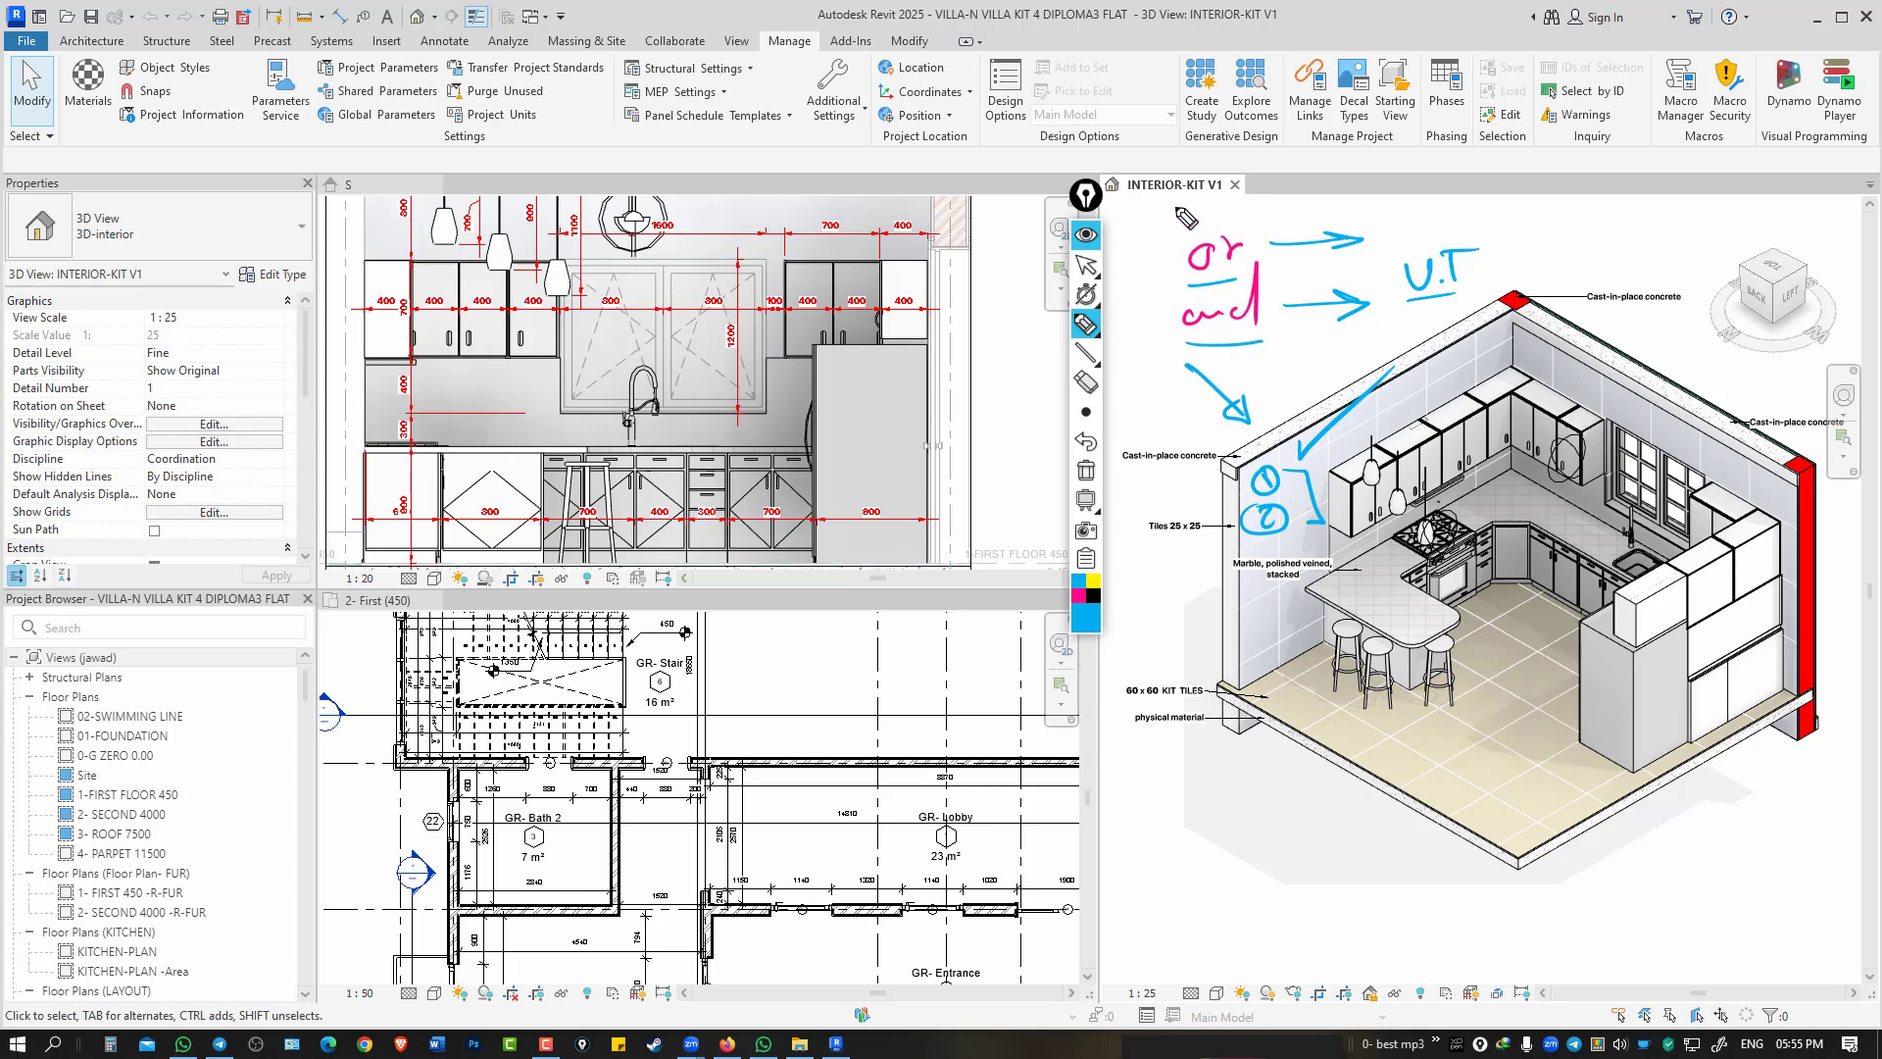
left_click(1085, 234)
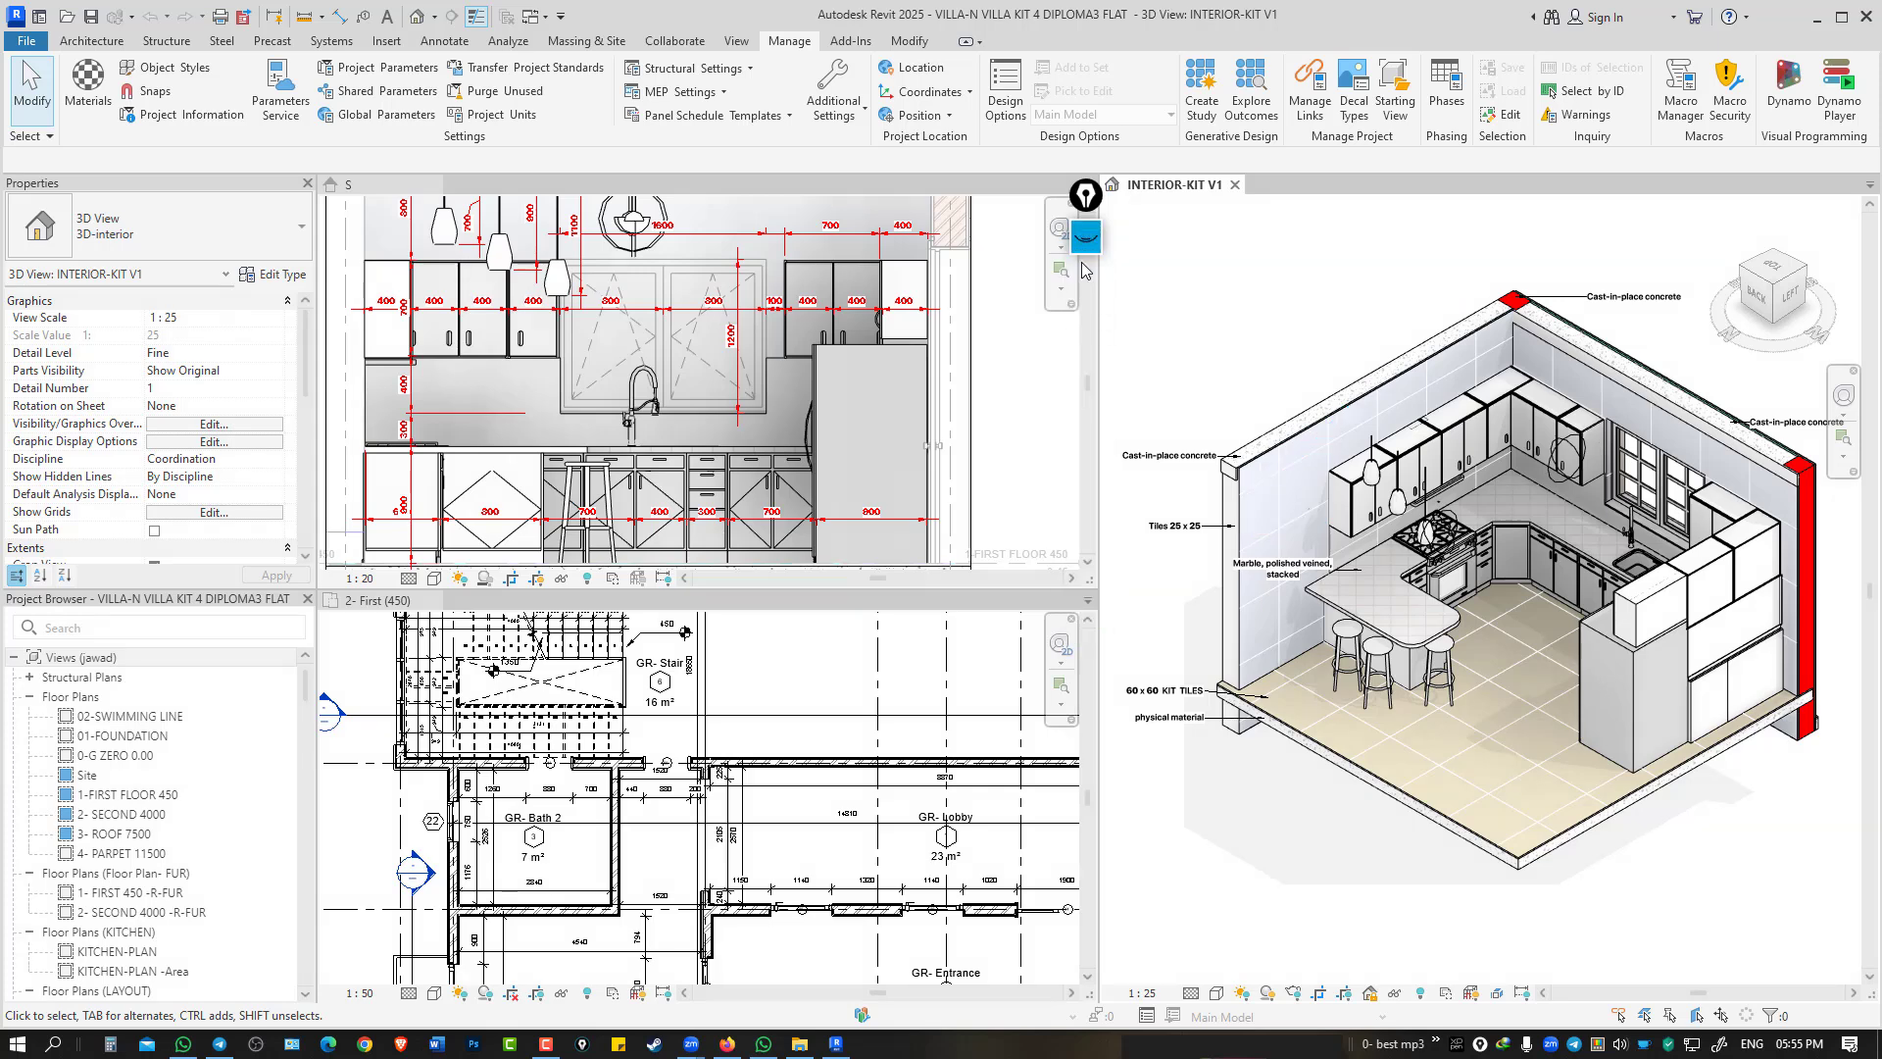
Make 2- First (450) the active plan and show filter w's rules via VG Filters.
left_click(371, 814)
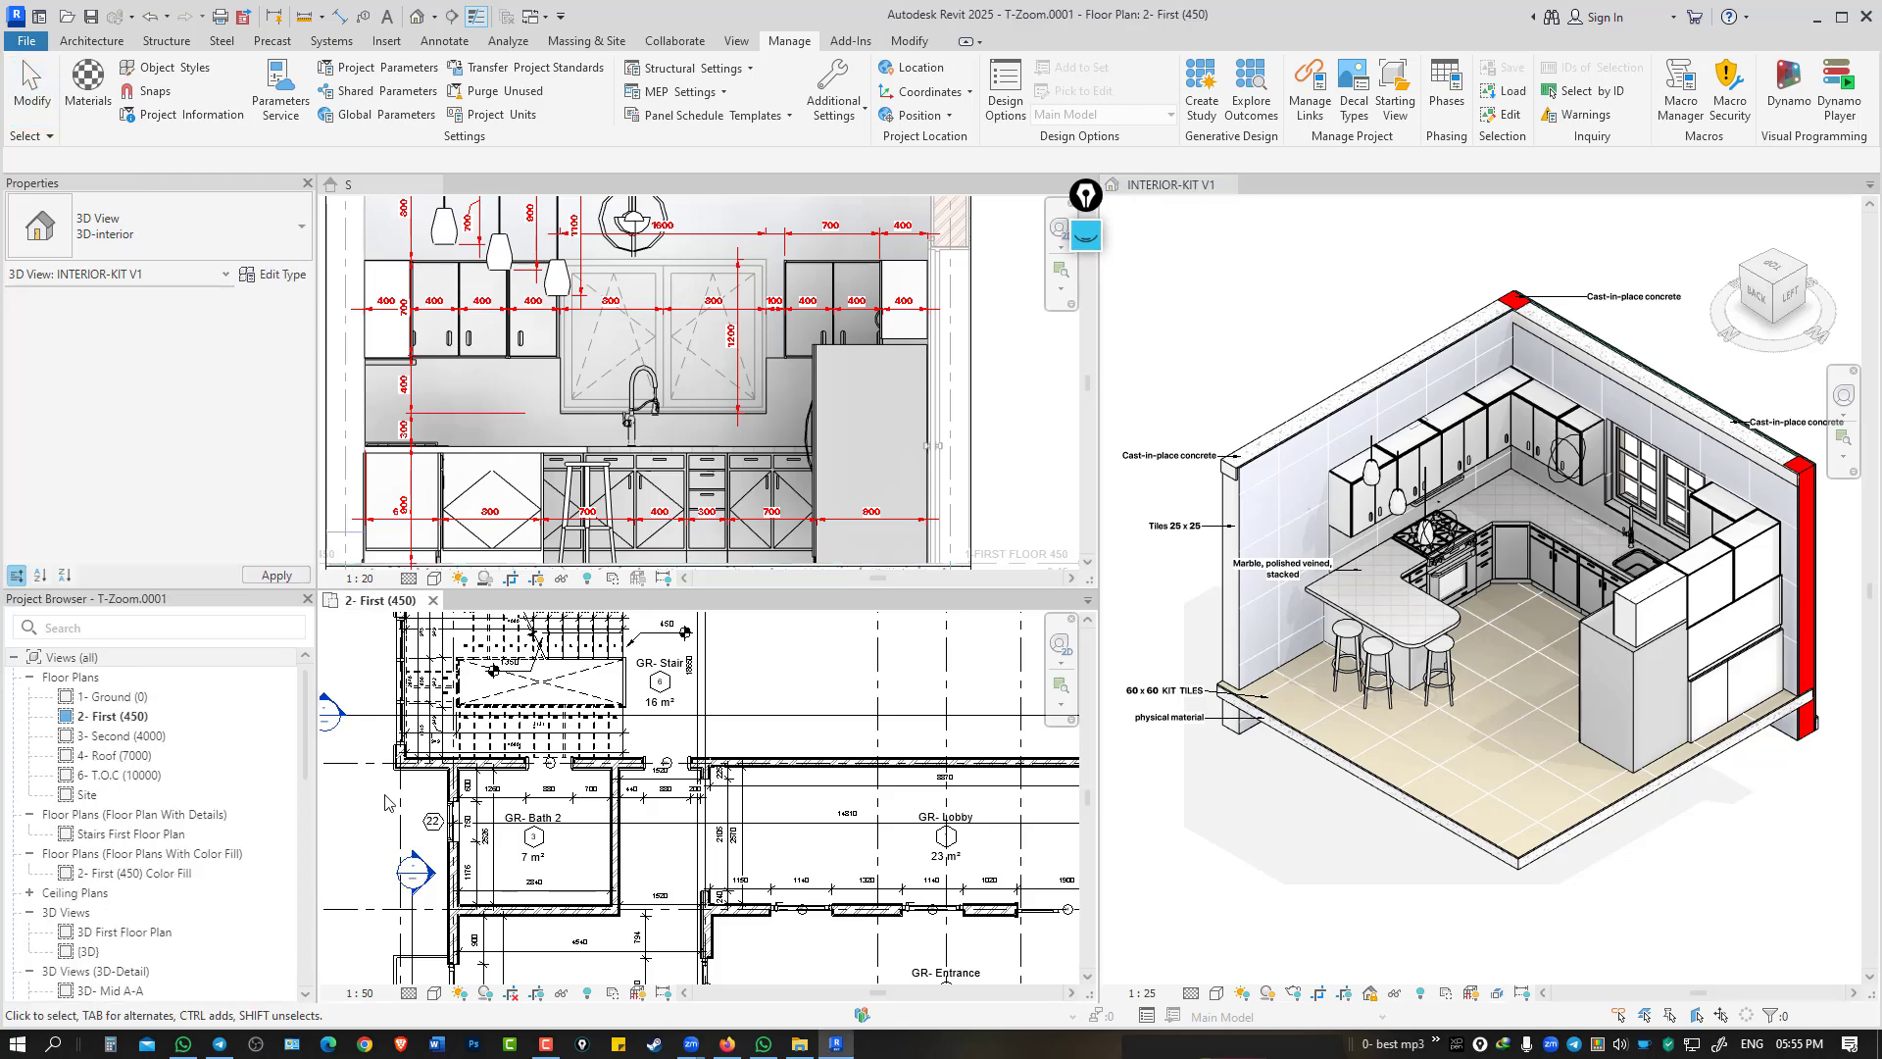
key("v")
key("g")
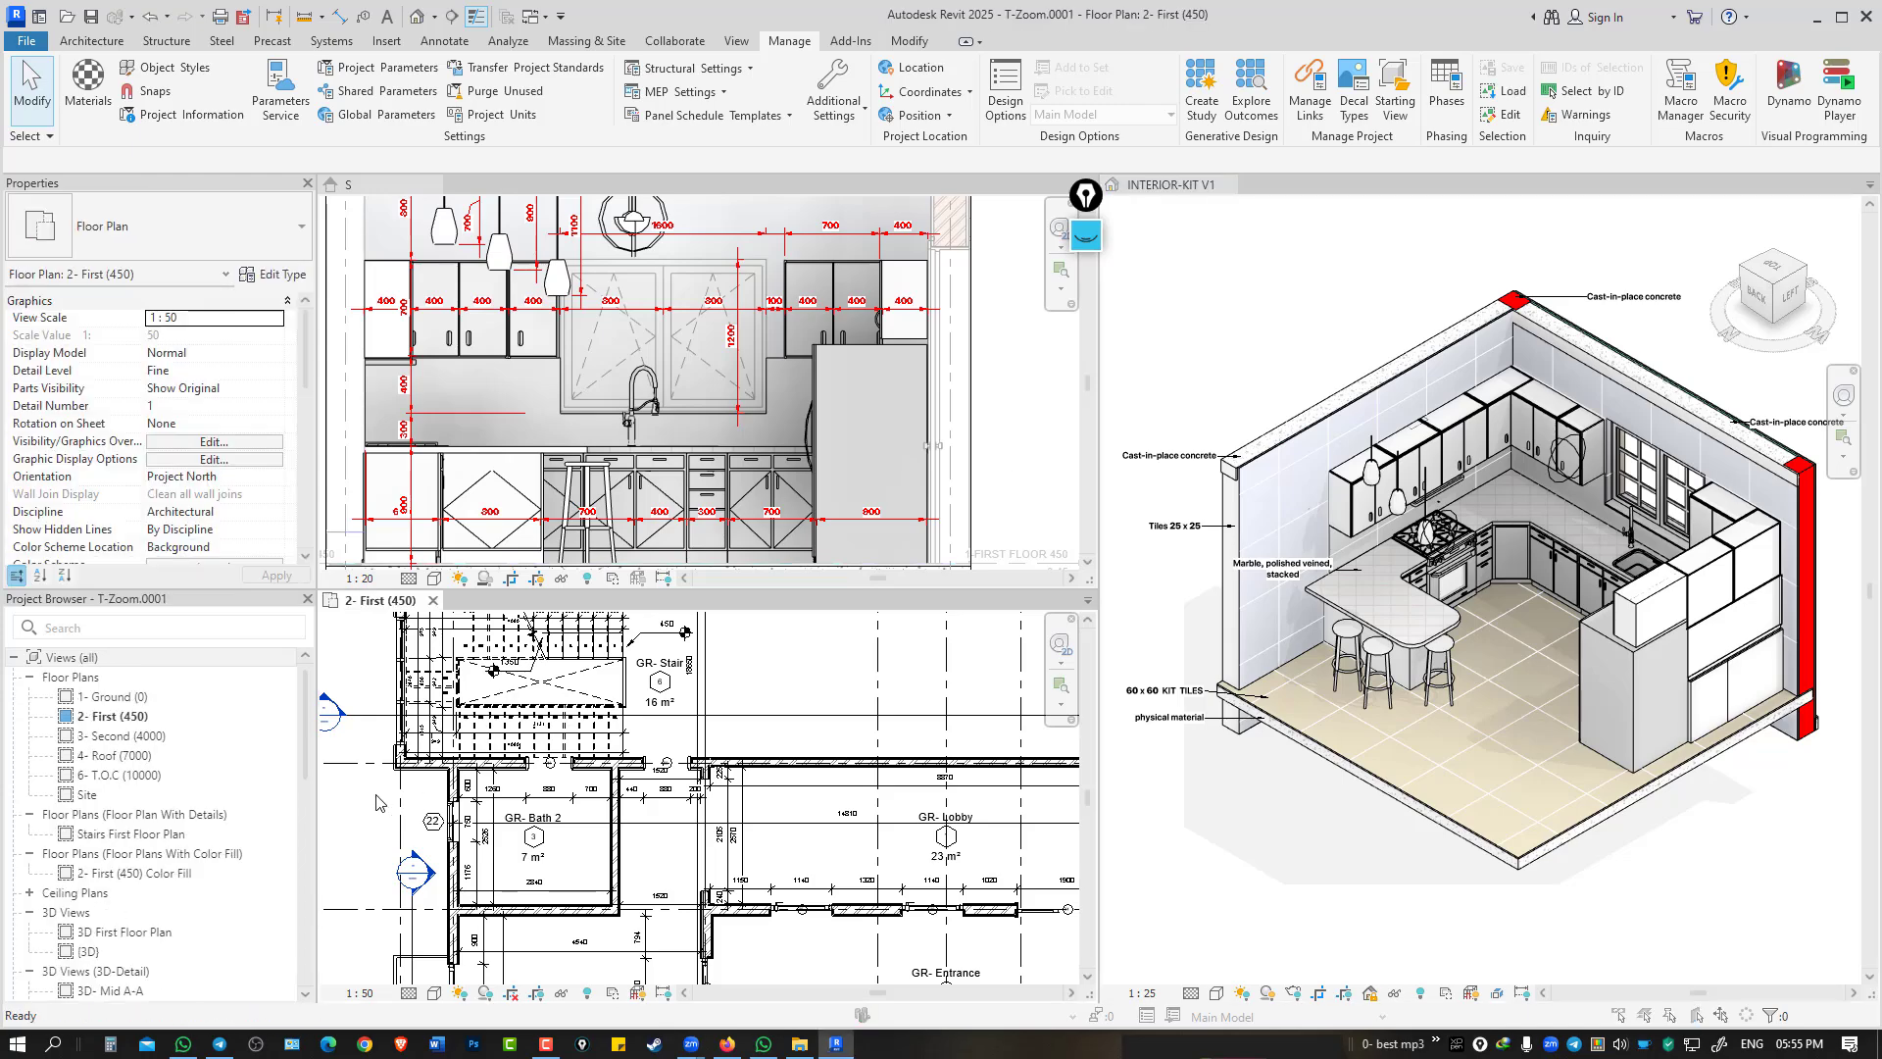
mouse_move(1247, 203)
left_mouse_down()
mouse_move(356, 261)
mouse_move(501, 246)
left_mouse_up()
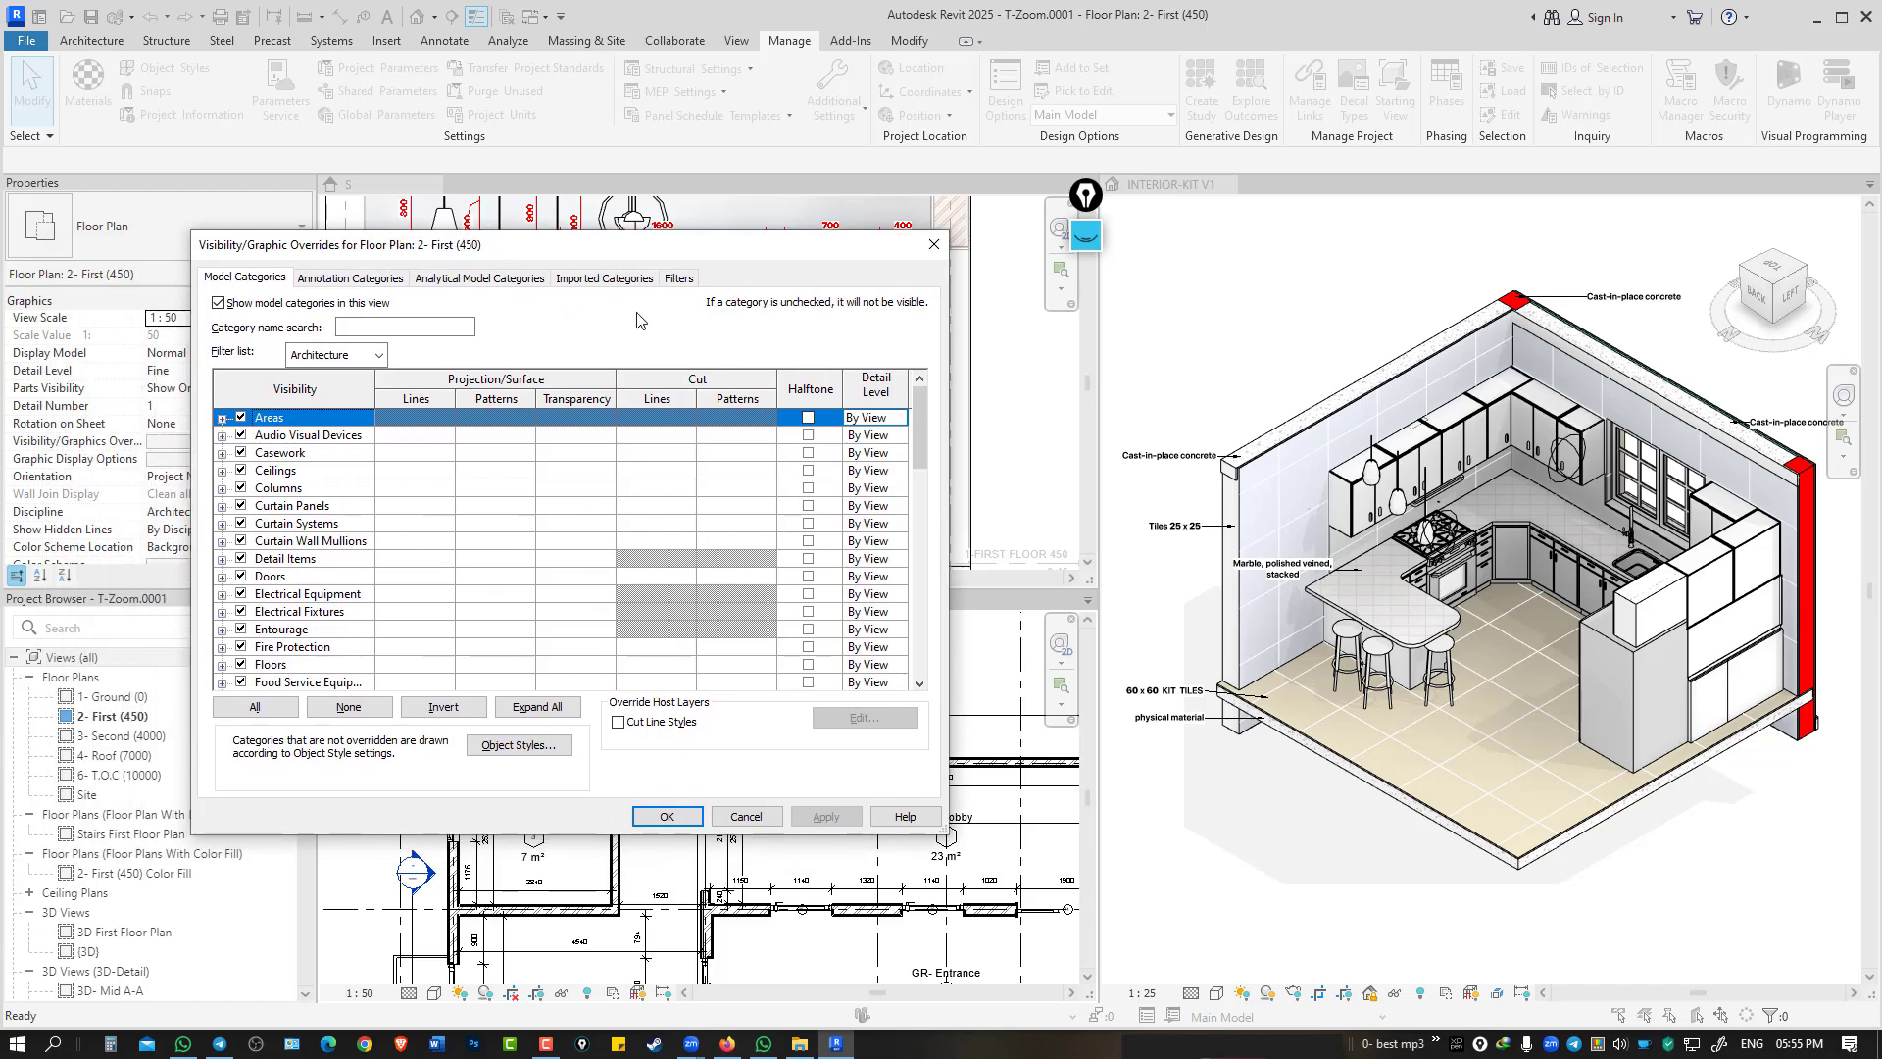
left_click(679, 278)
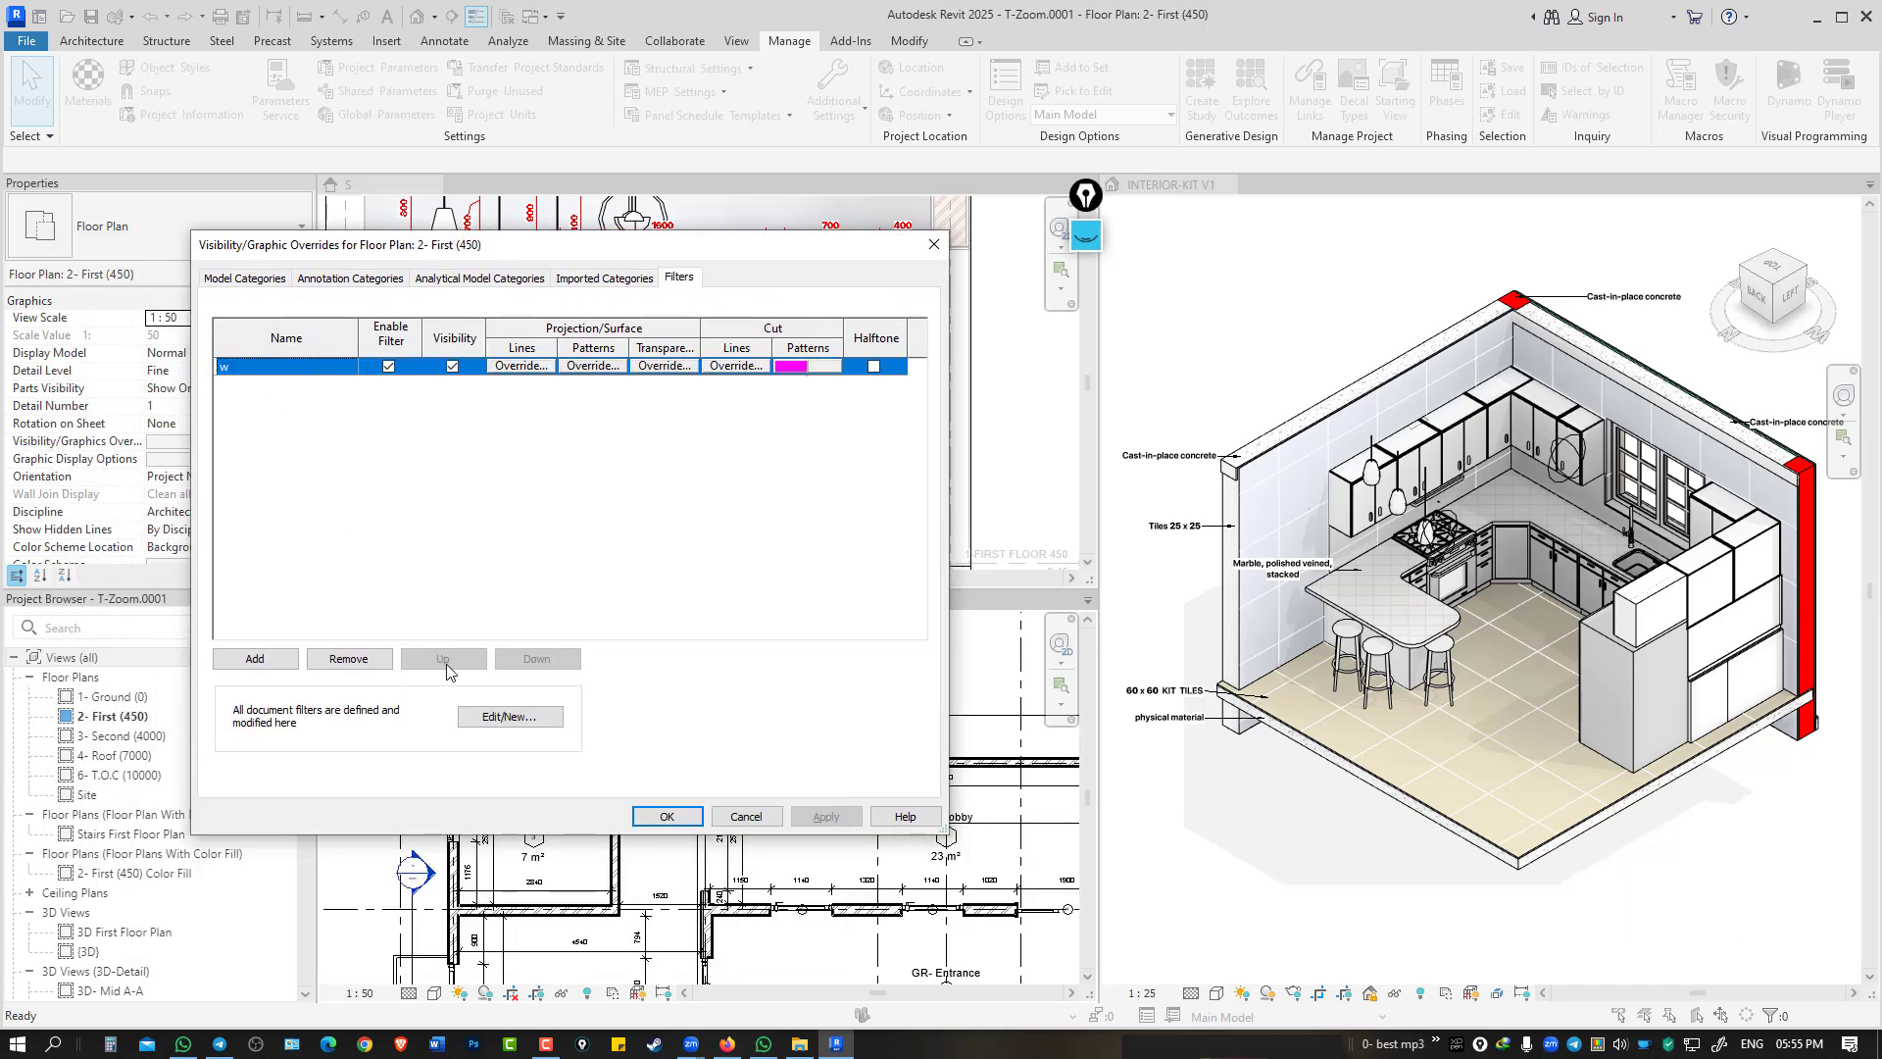
left_click(500, 716)
left_click(484, 330)
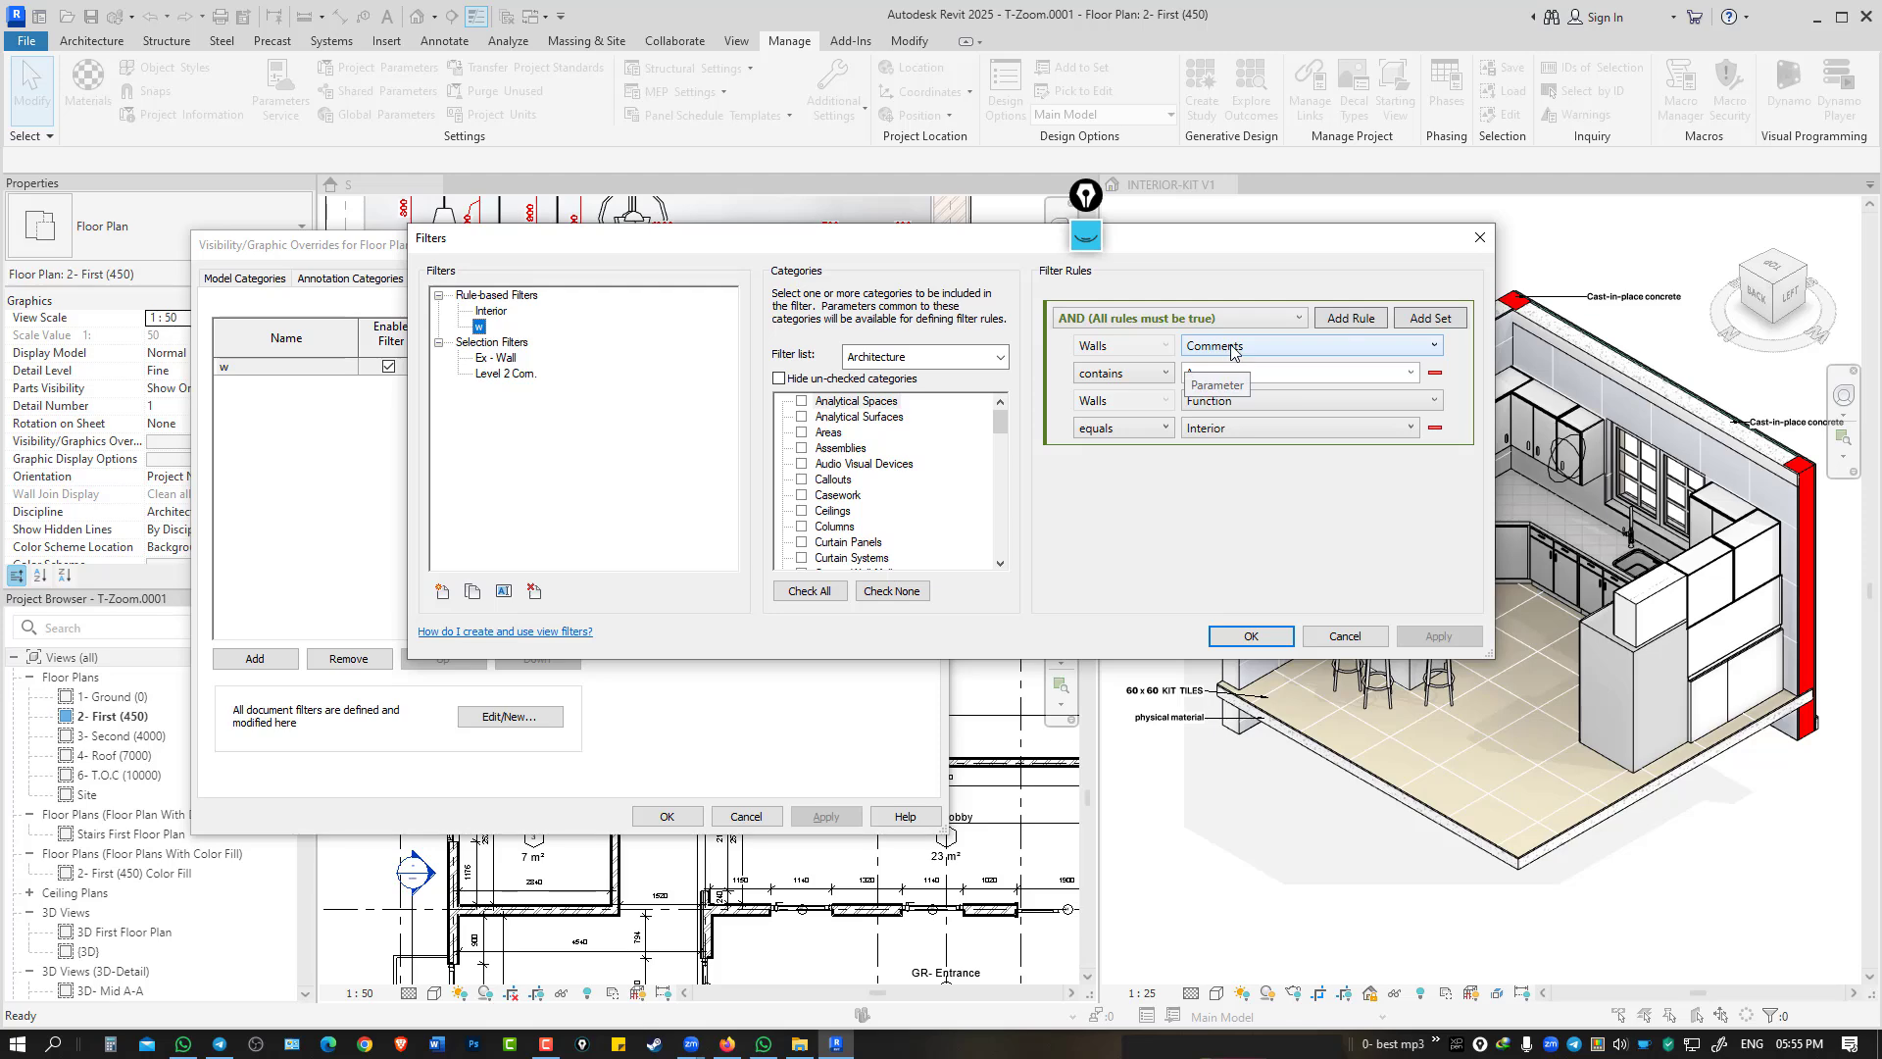
Create a new rule-based filter named w2 that includes walls.
double_click(1199, 373)
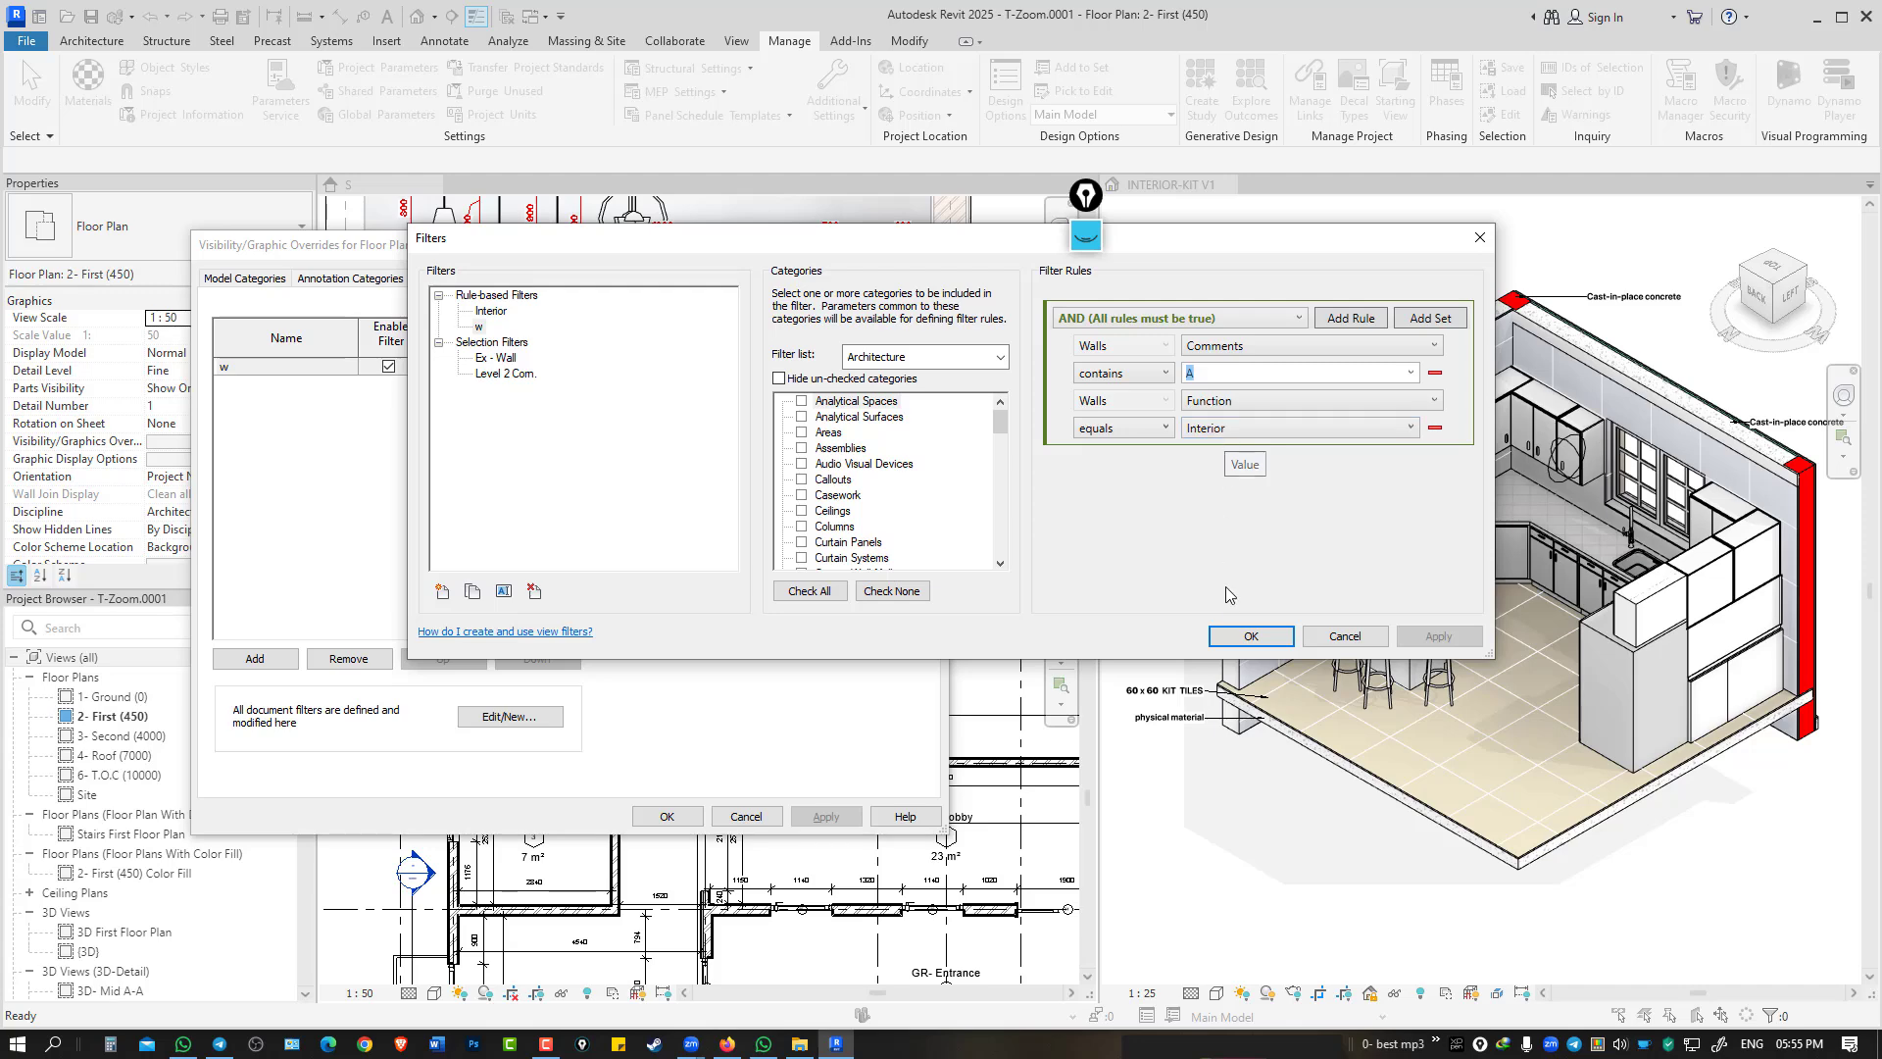
left_click(442, 591)
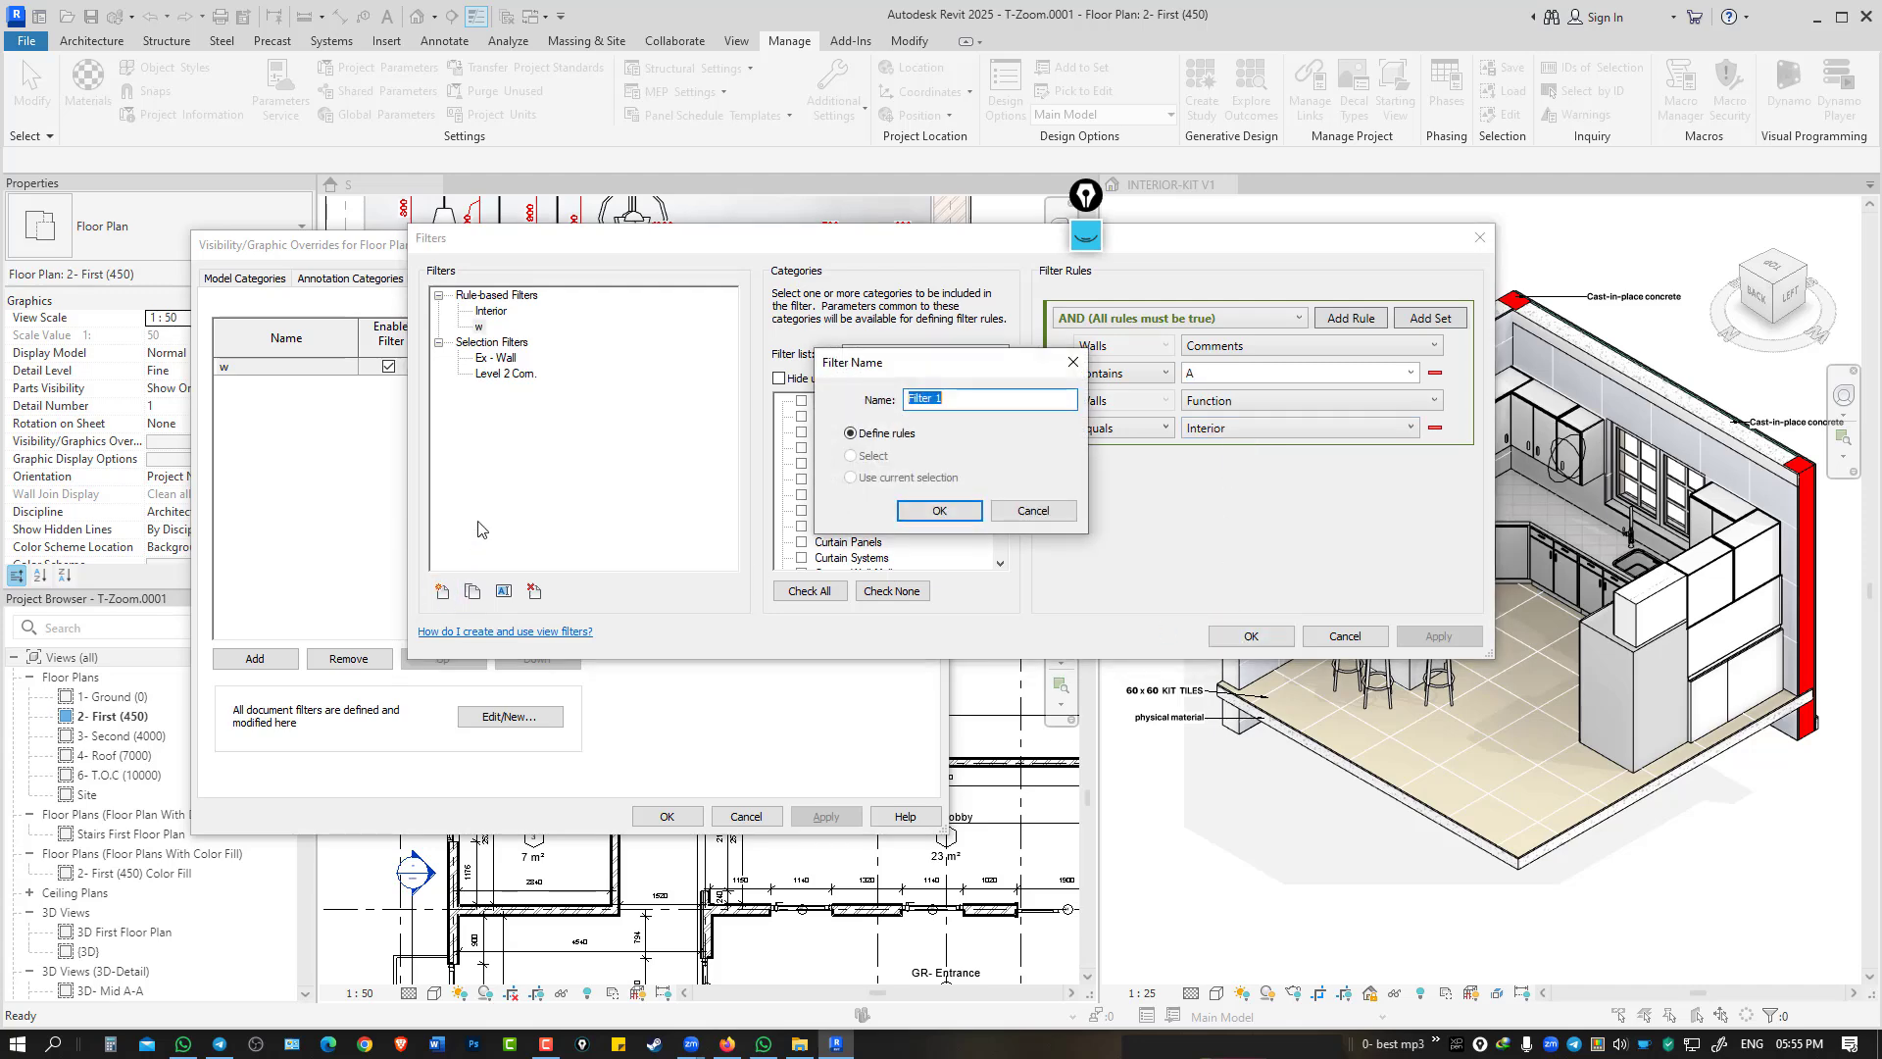
type("2")
left_click(939, 510)
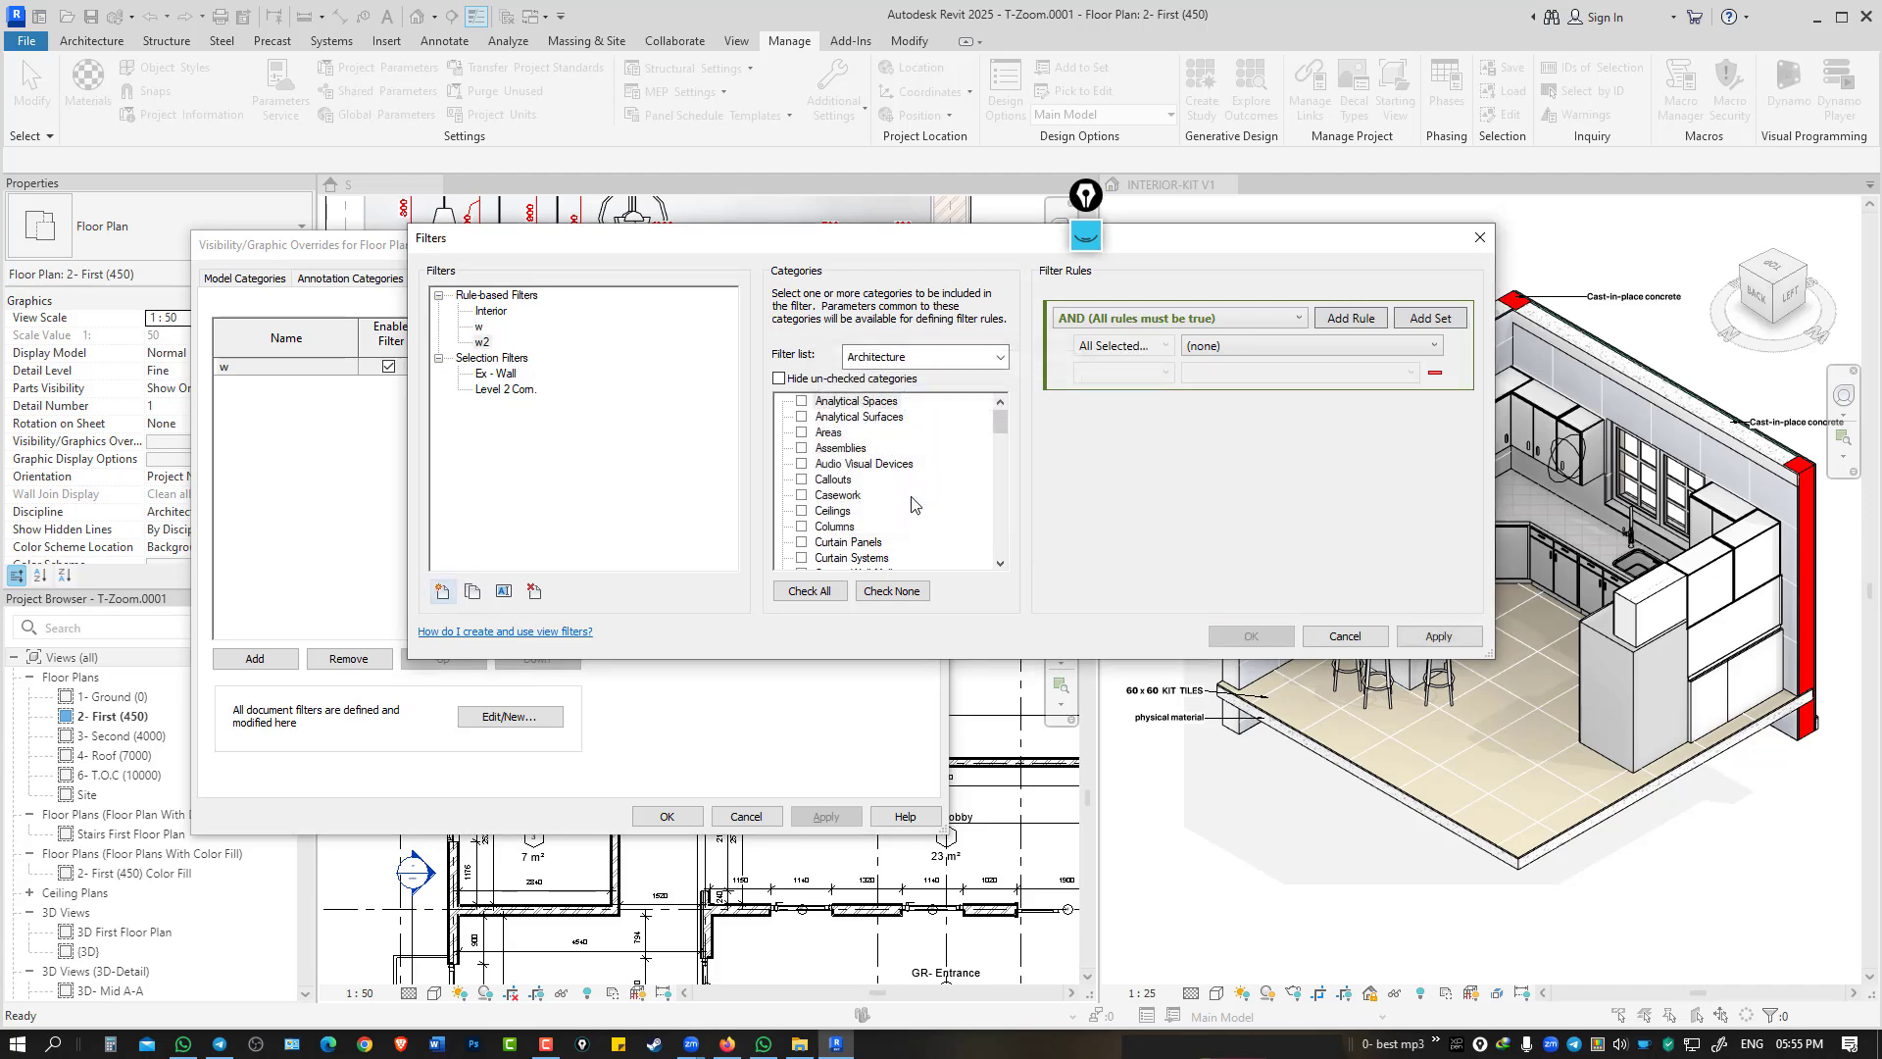
scroll(875, 494, "down", 10)
left_click(802, 543)
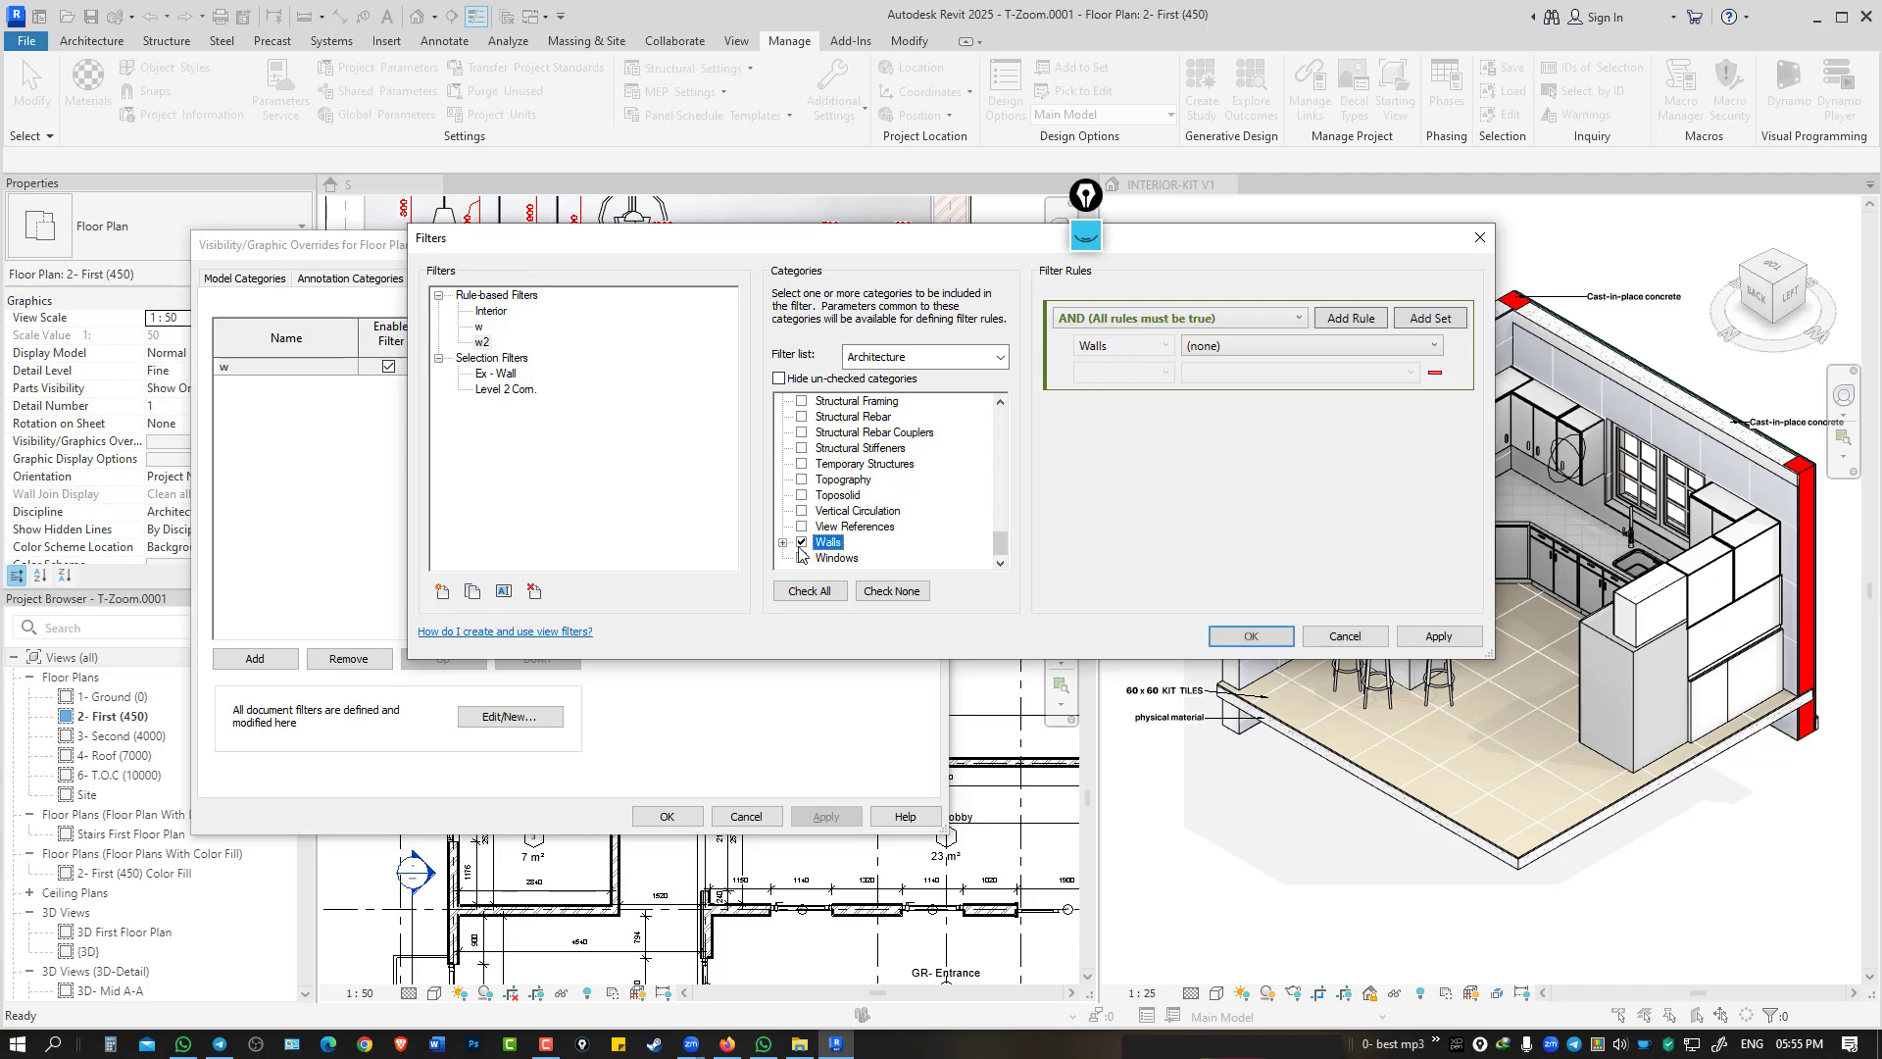
Set w2's first rule to wall Comments contains.
left_click(1219, 347)
left_click(1227, 565)
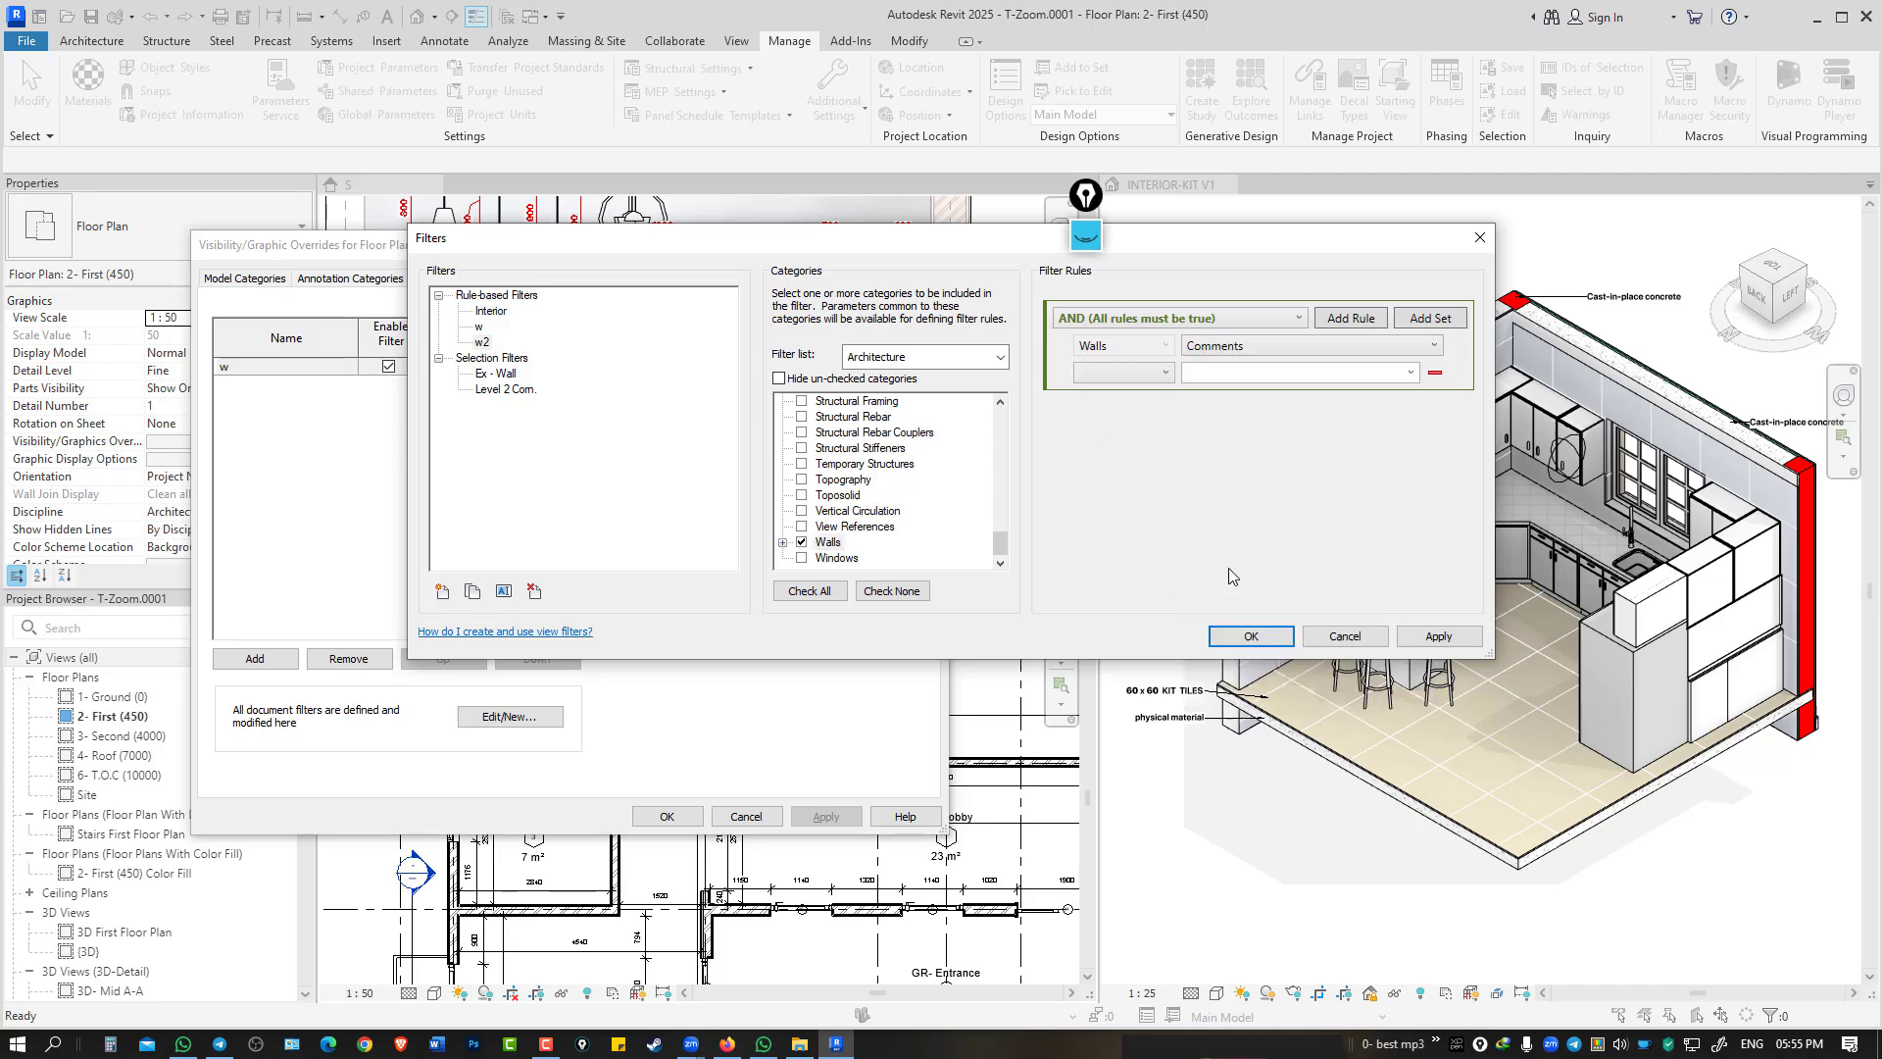
left_click(1148, 381)
left_click(1149, 492)
Add a second w2 rule, Function equals Exterior, and confirm the filter.
left_click(1336, 322)
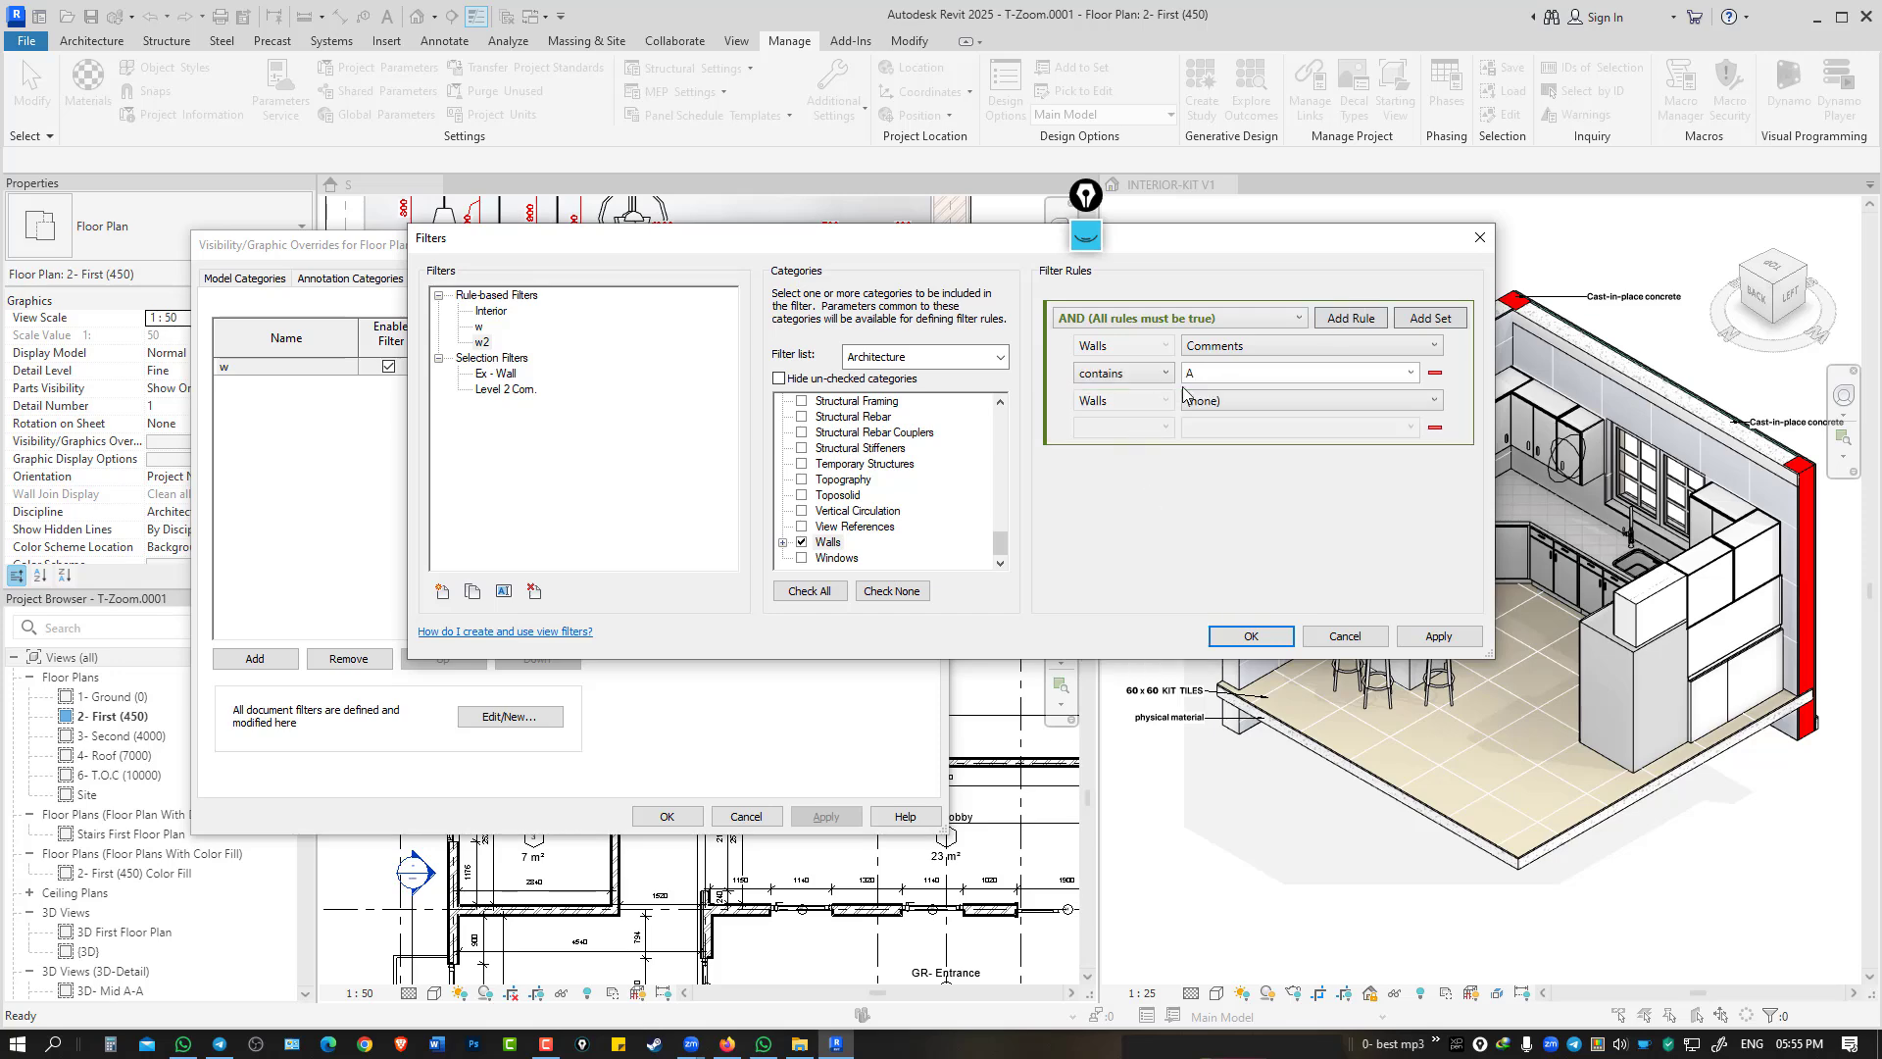
left_click(1220, 402)
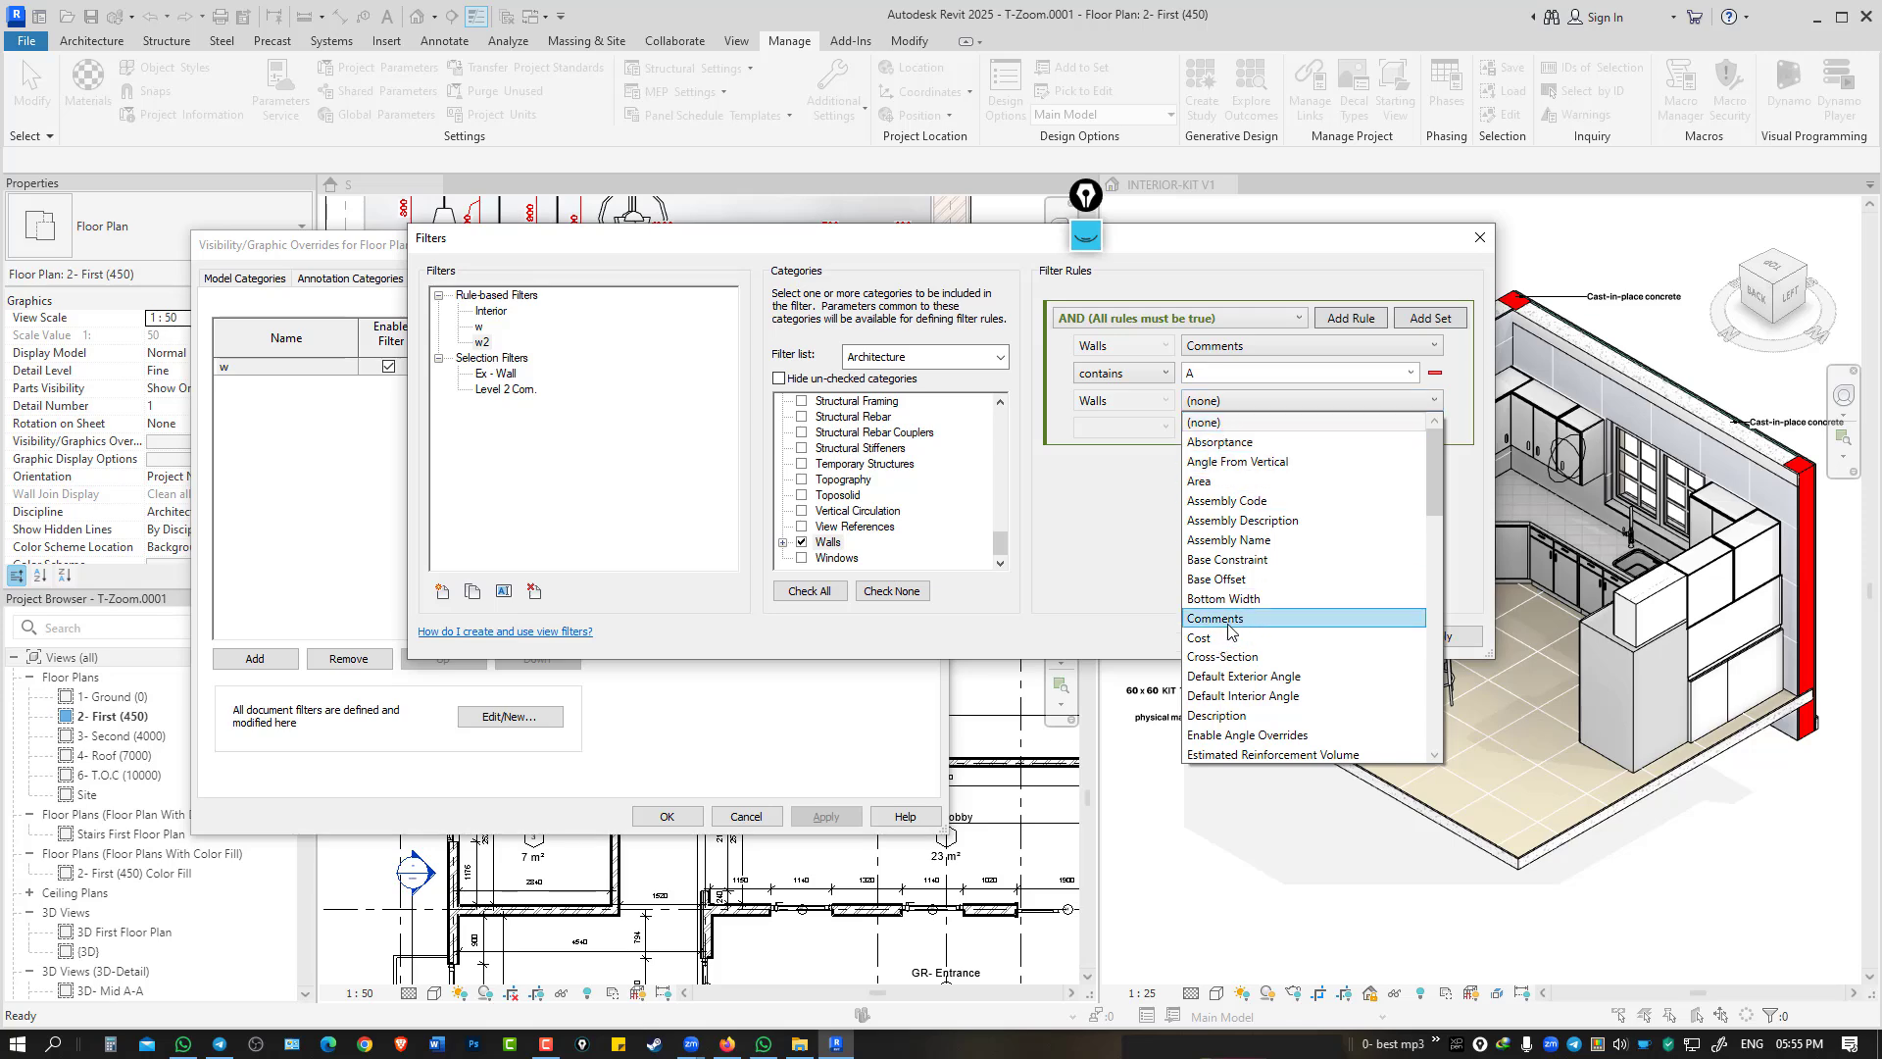
scroll(1247, 667, "down", 3)
scroll(1252, 663, "down", 1)
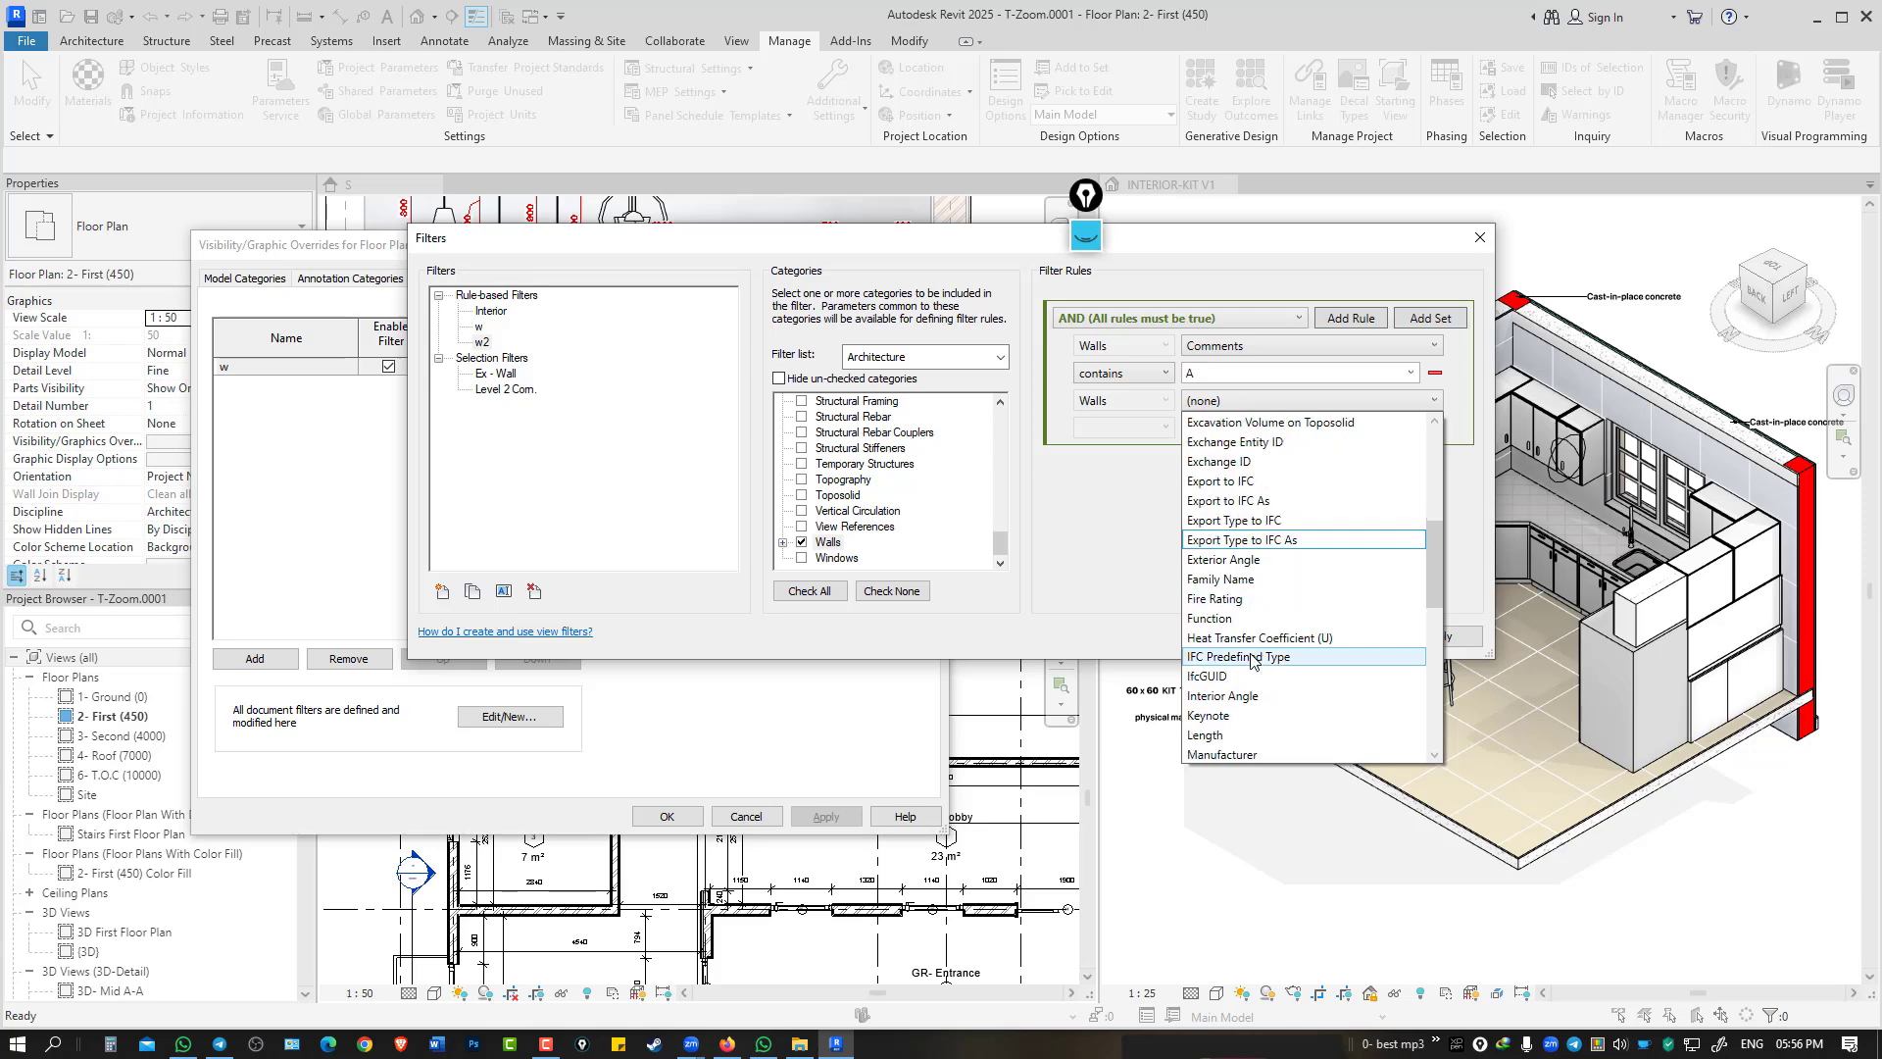
left_click(1240, 632)
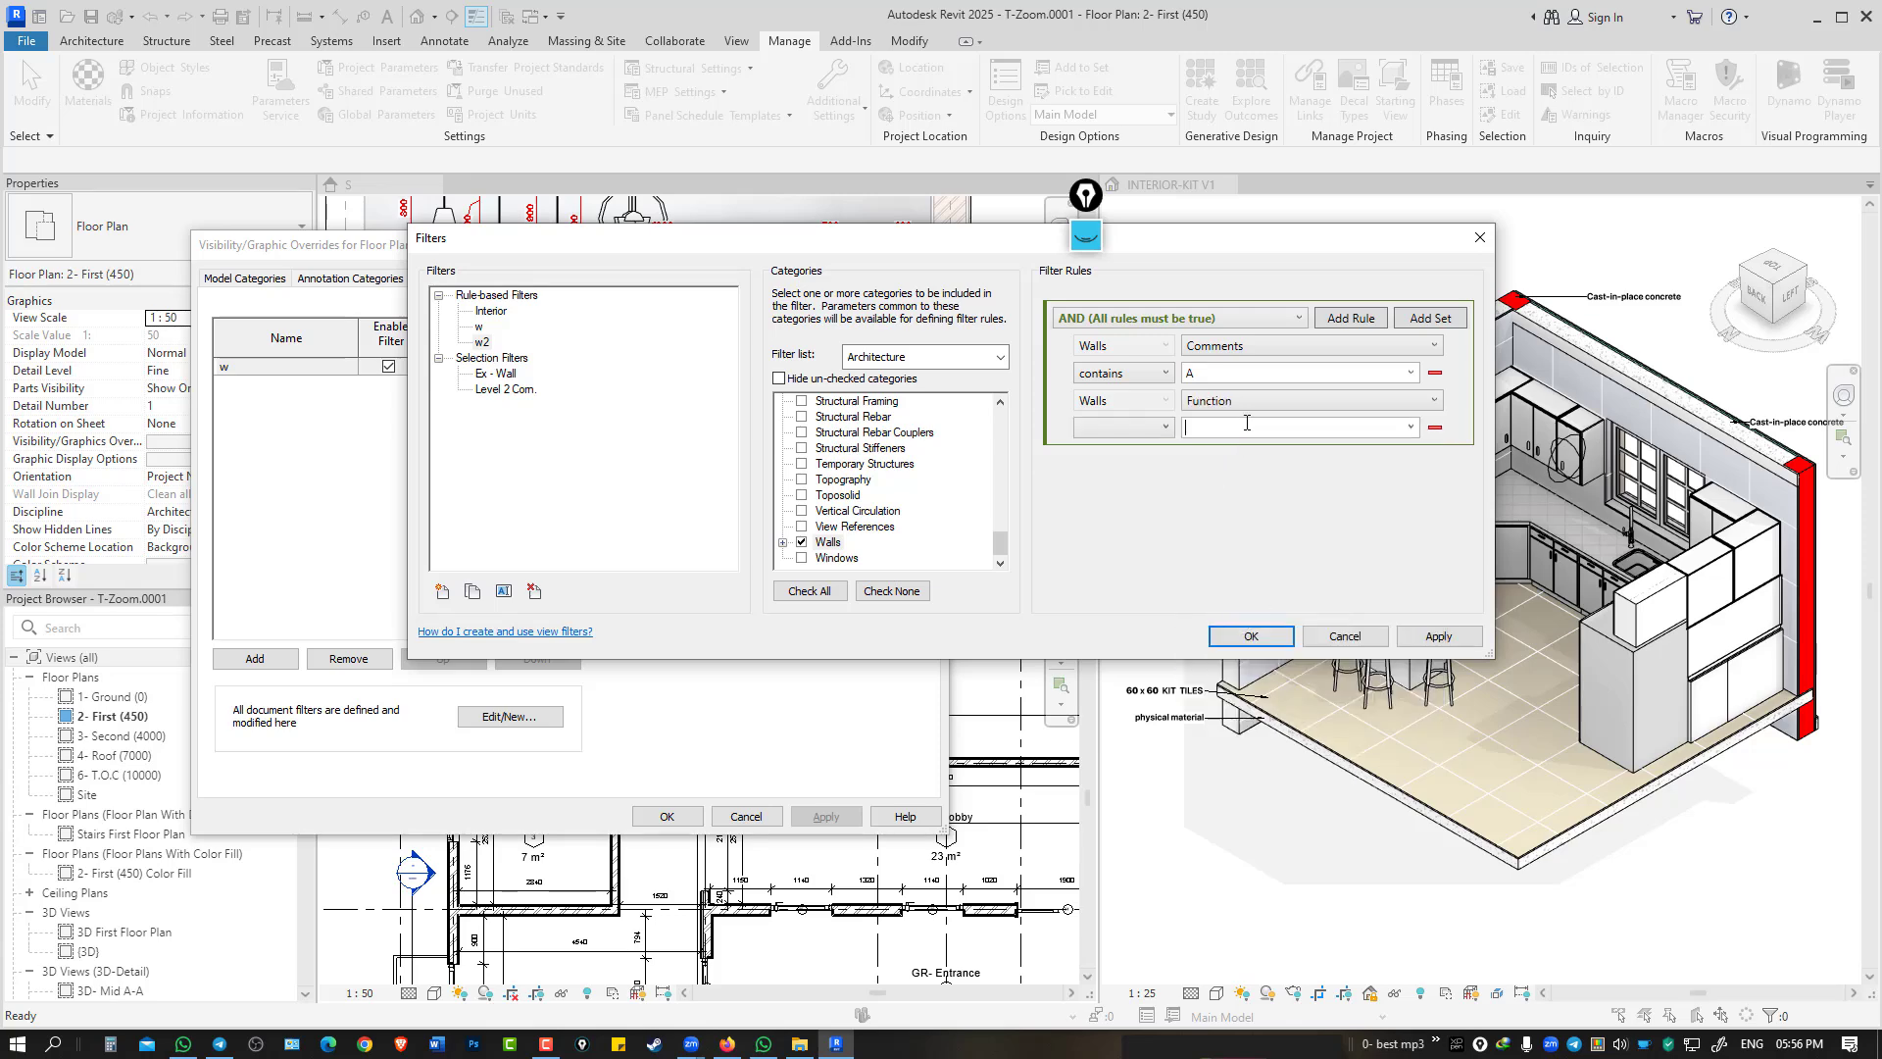
left_click(1112, 436)
left_click(1137, 474)
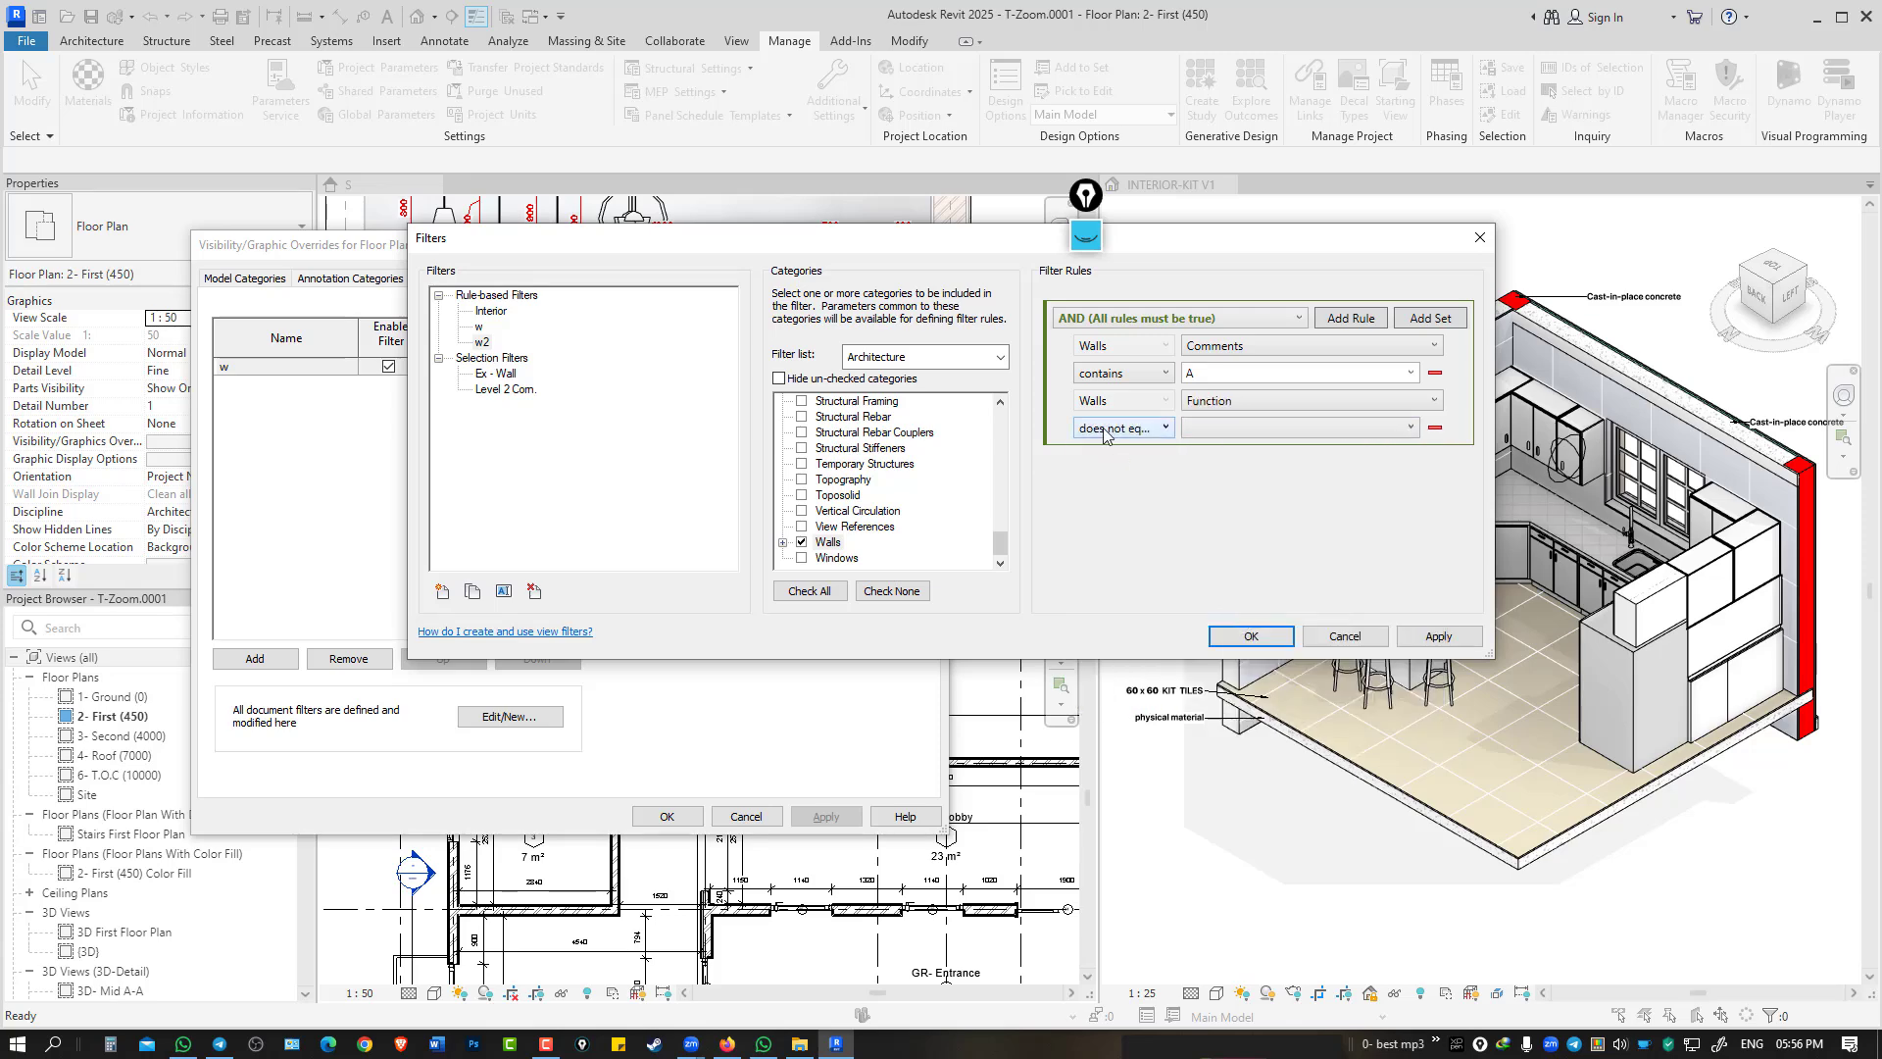
left_click(1104, 435)
left_click(1270, 435)
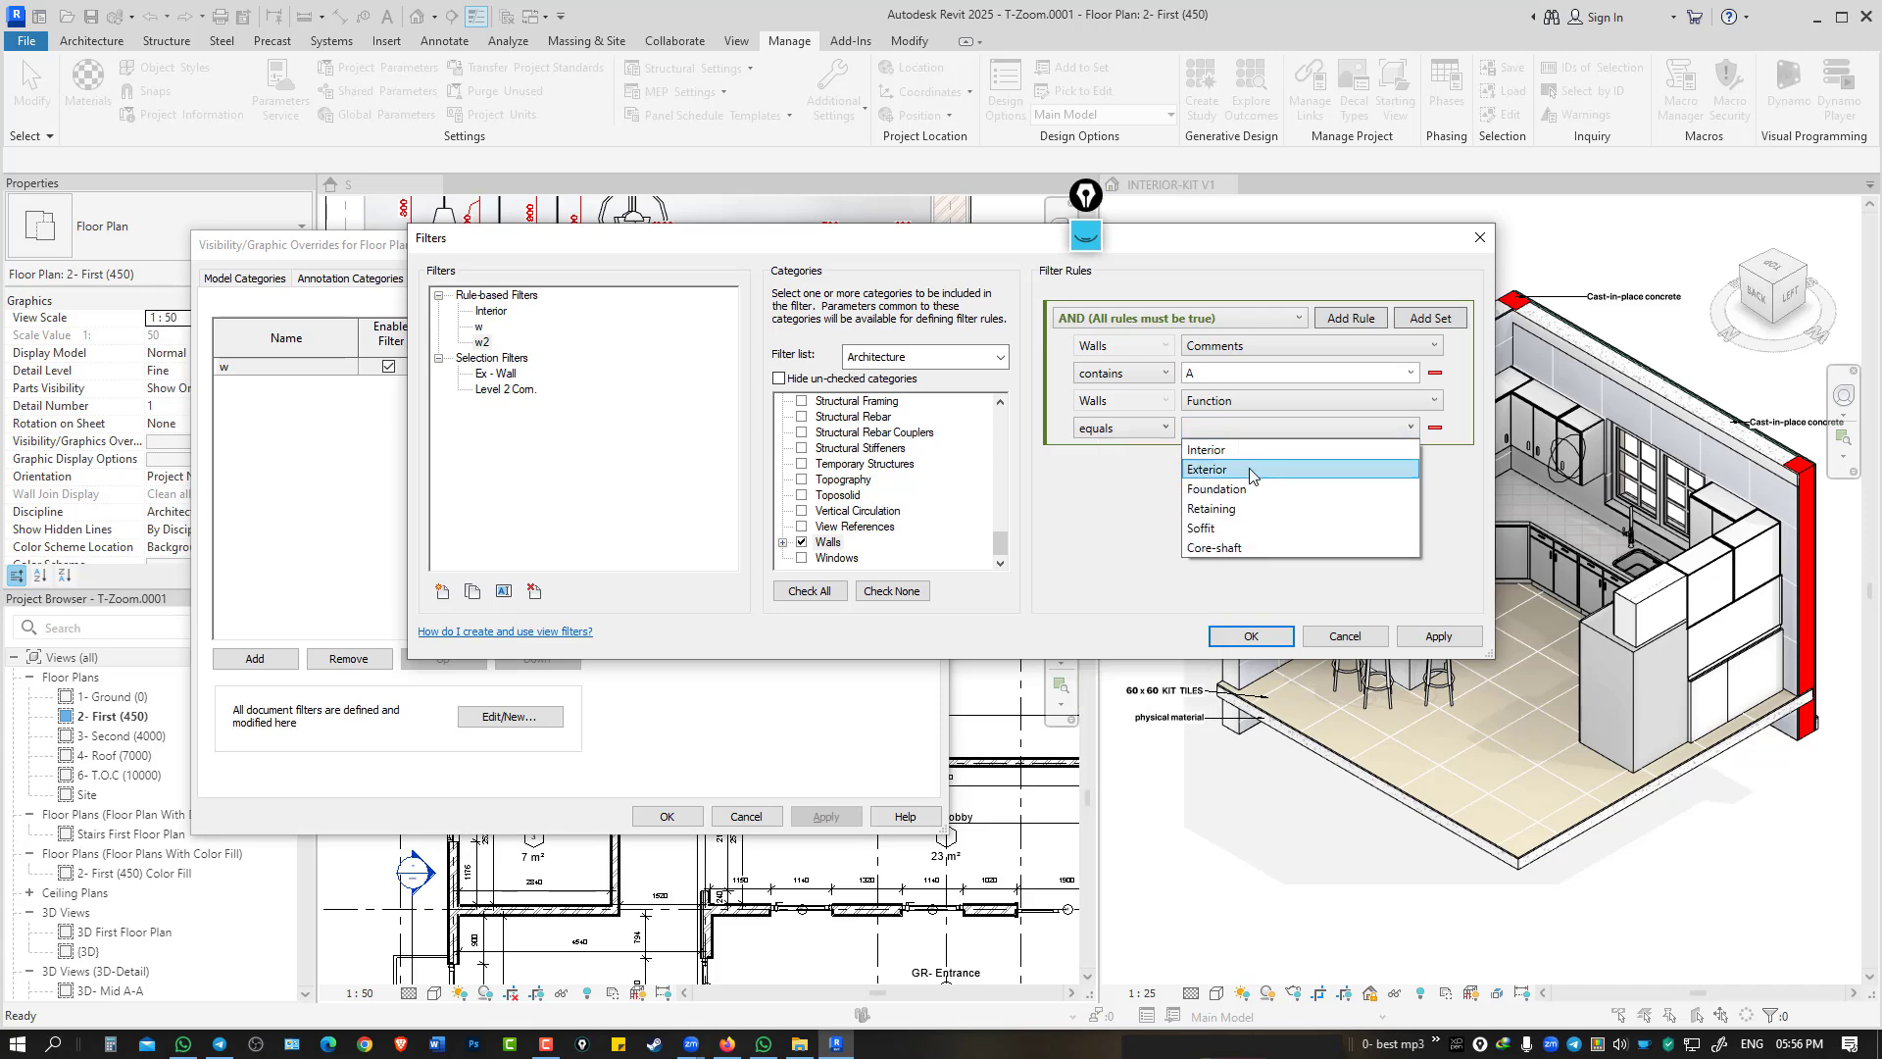
left_click(1258, 469)
left_click(1252, 639)
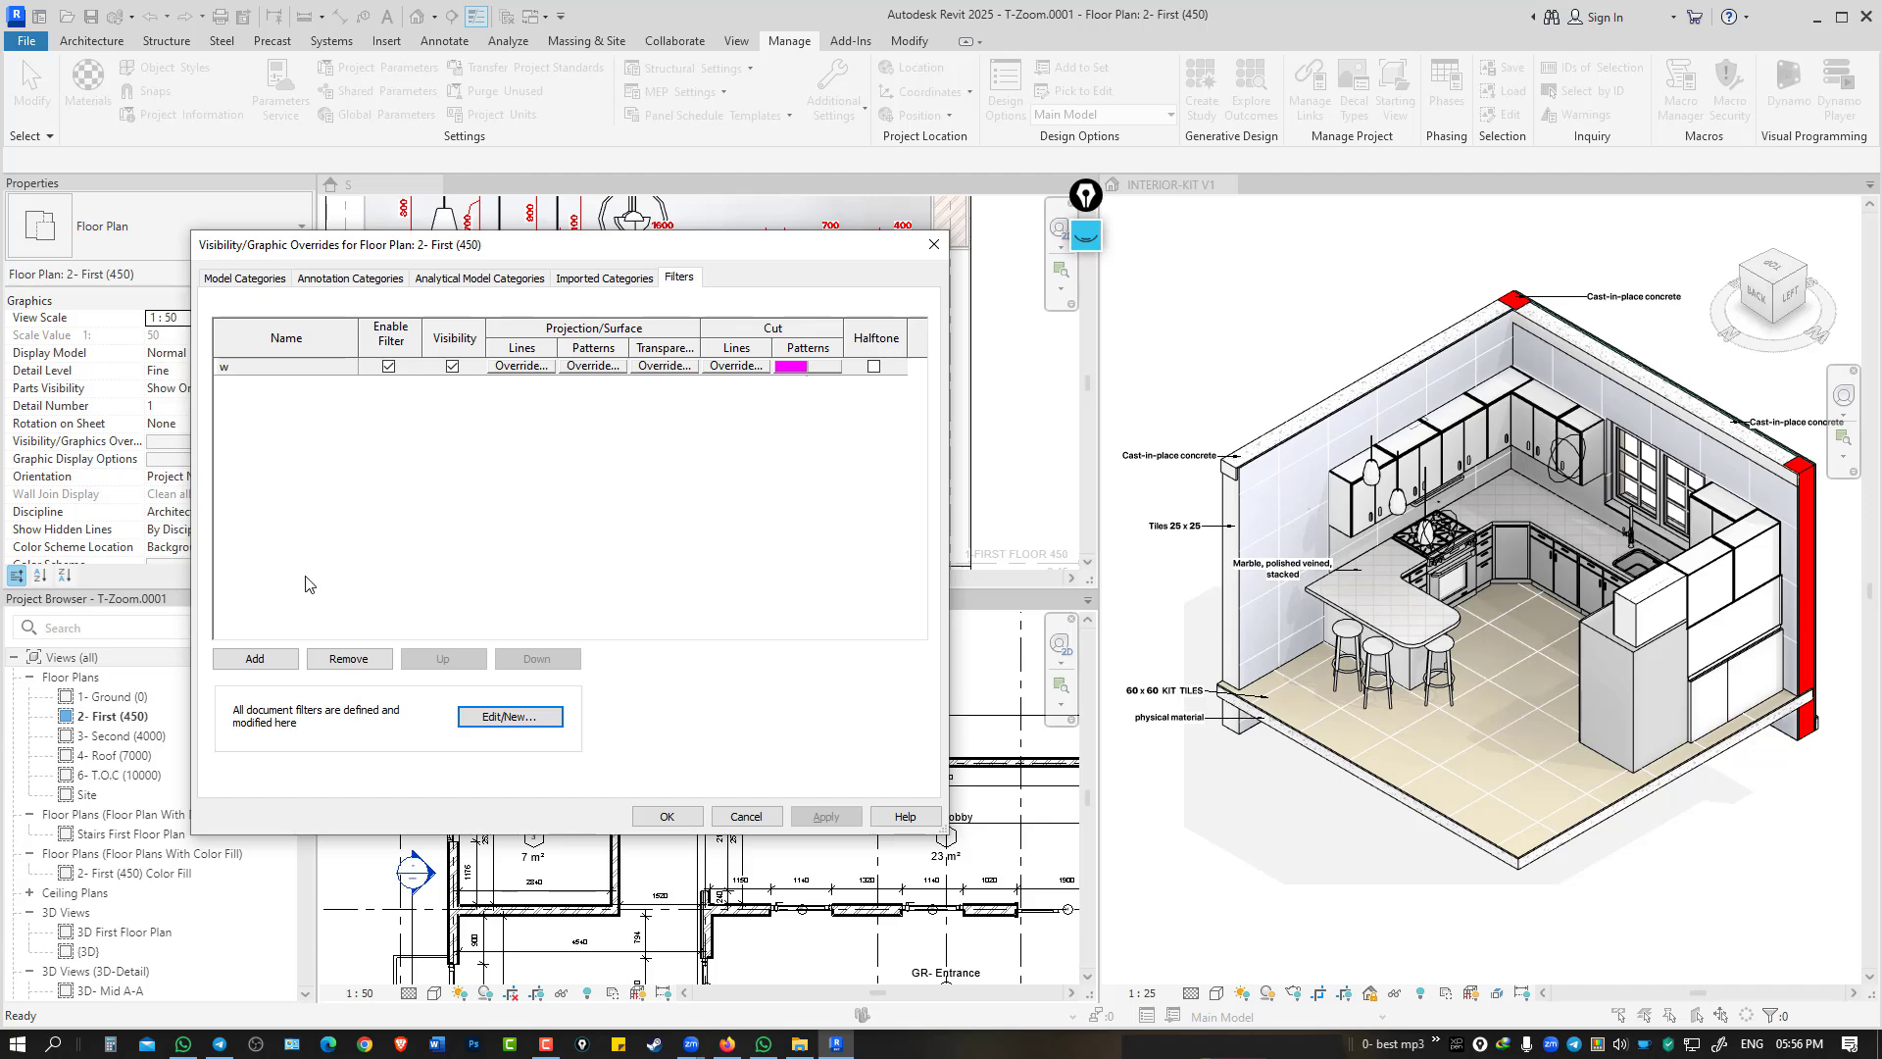
Add the w2 filter to the First floor plan's view filters and apply it.
left_click(255, 658)
left_click(472, 469)
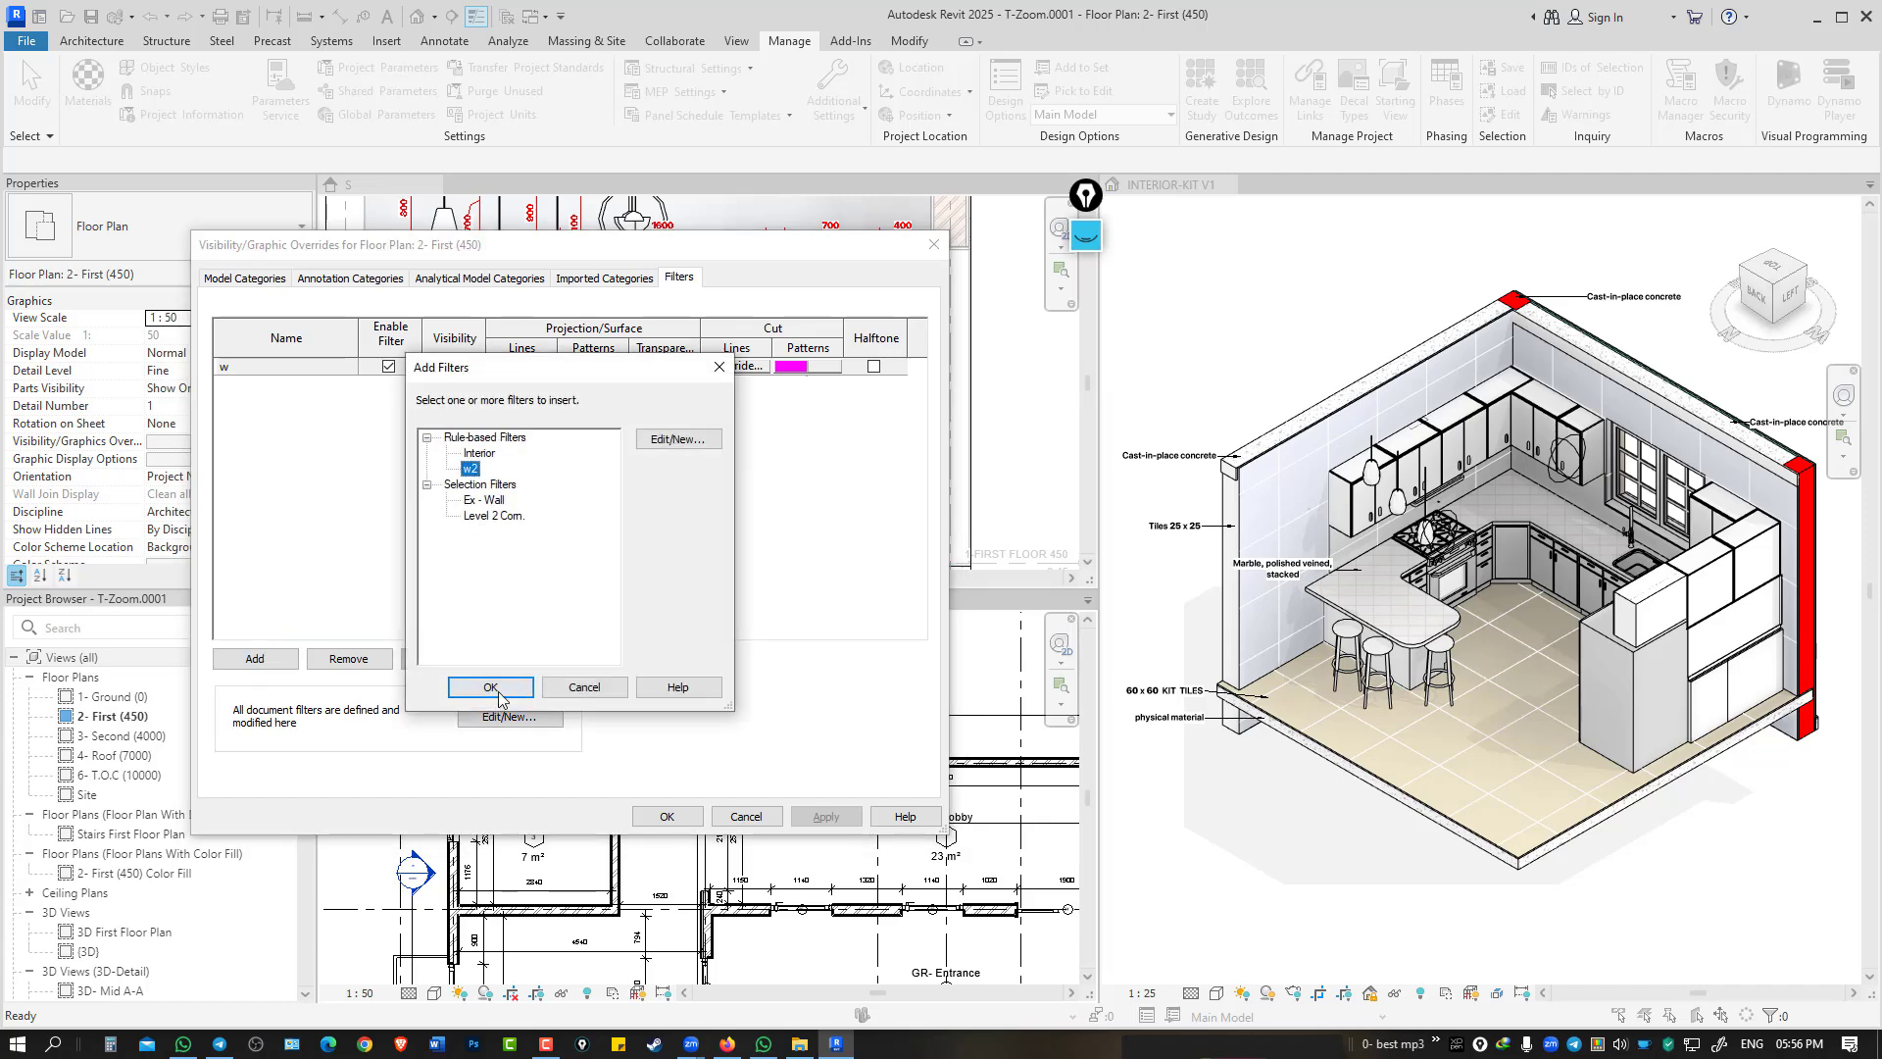
left_click(490, 687)
left_click(620, 652)
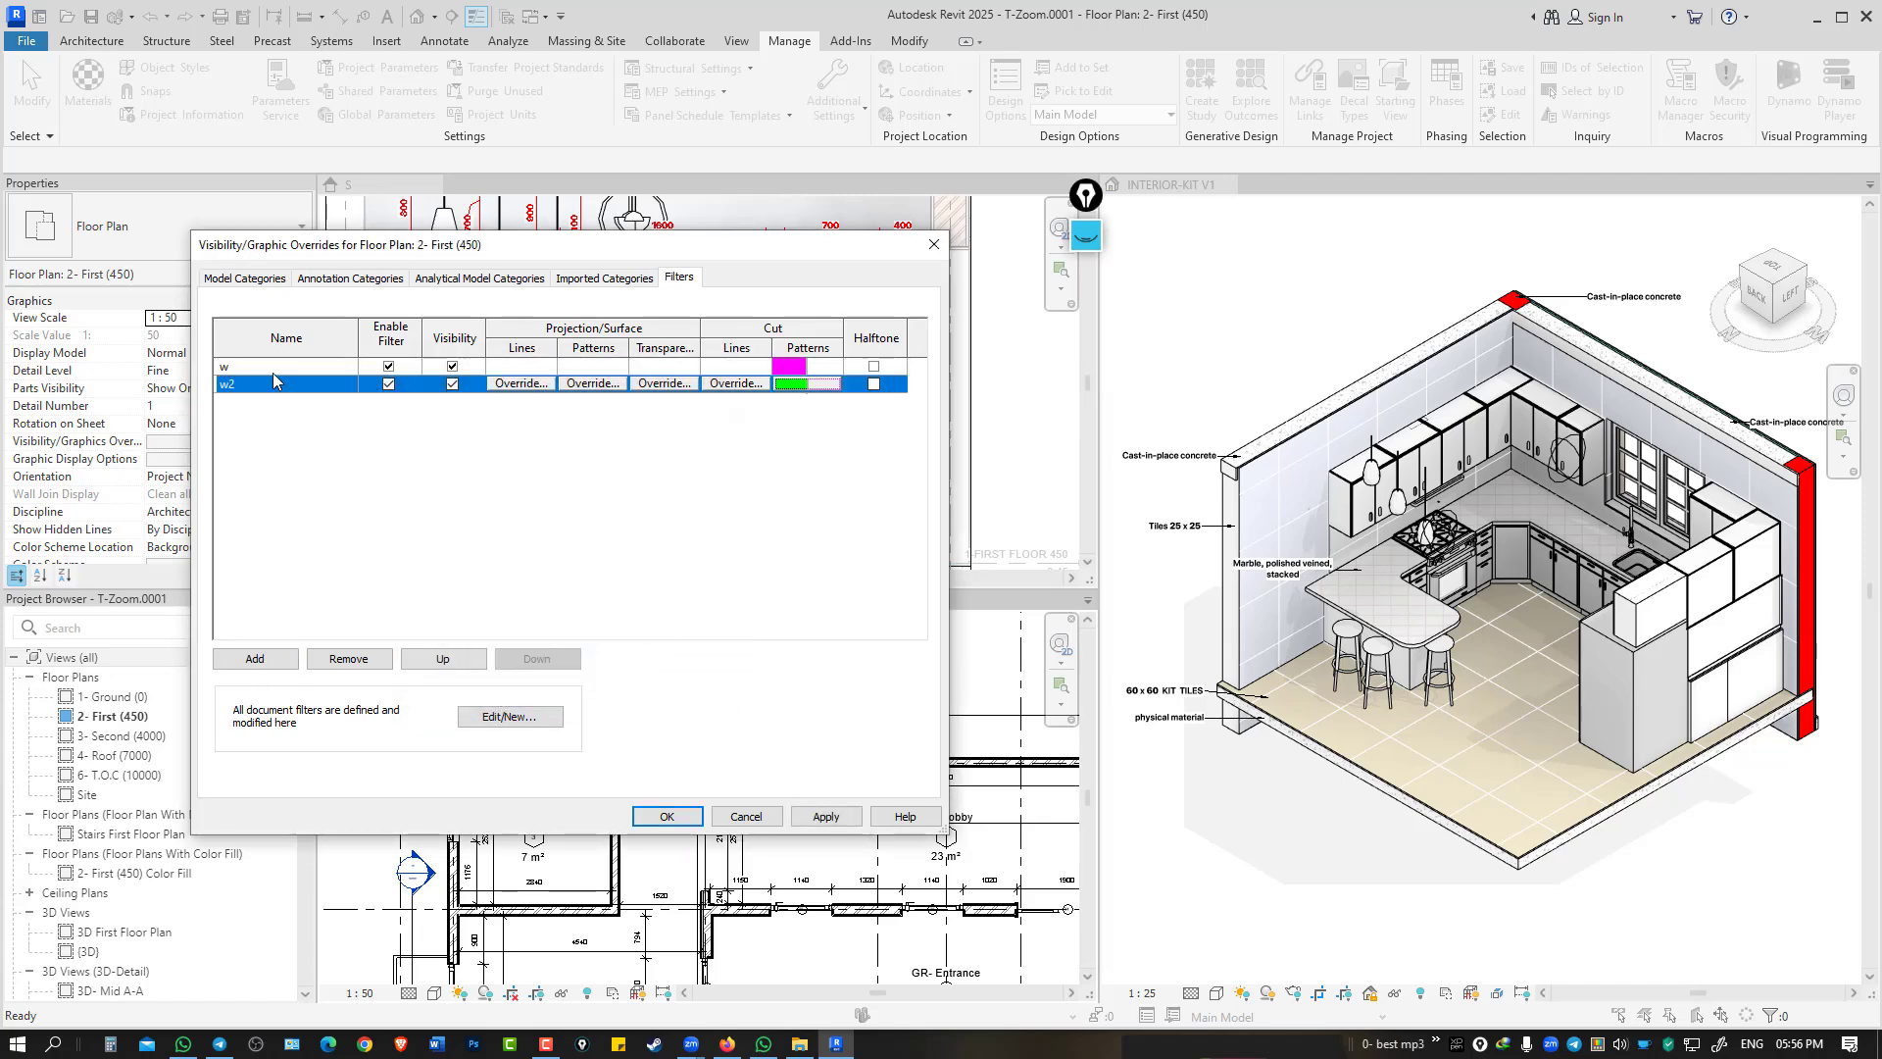
left_click(639, 816)
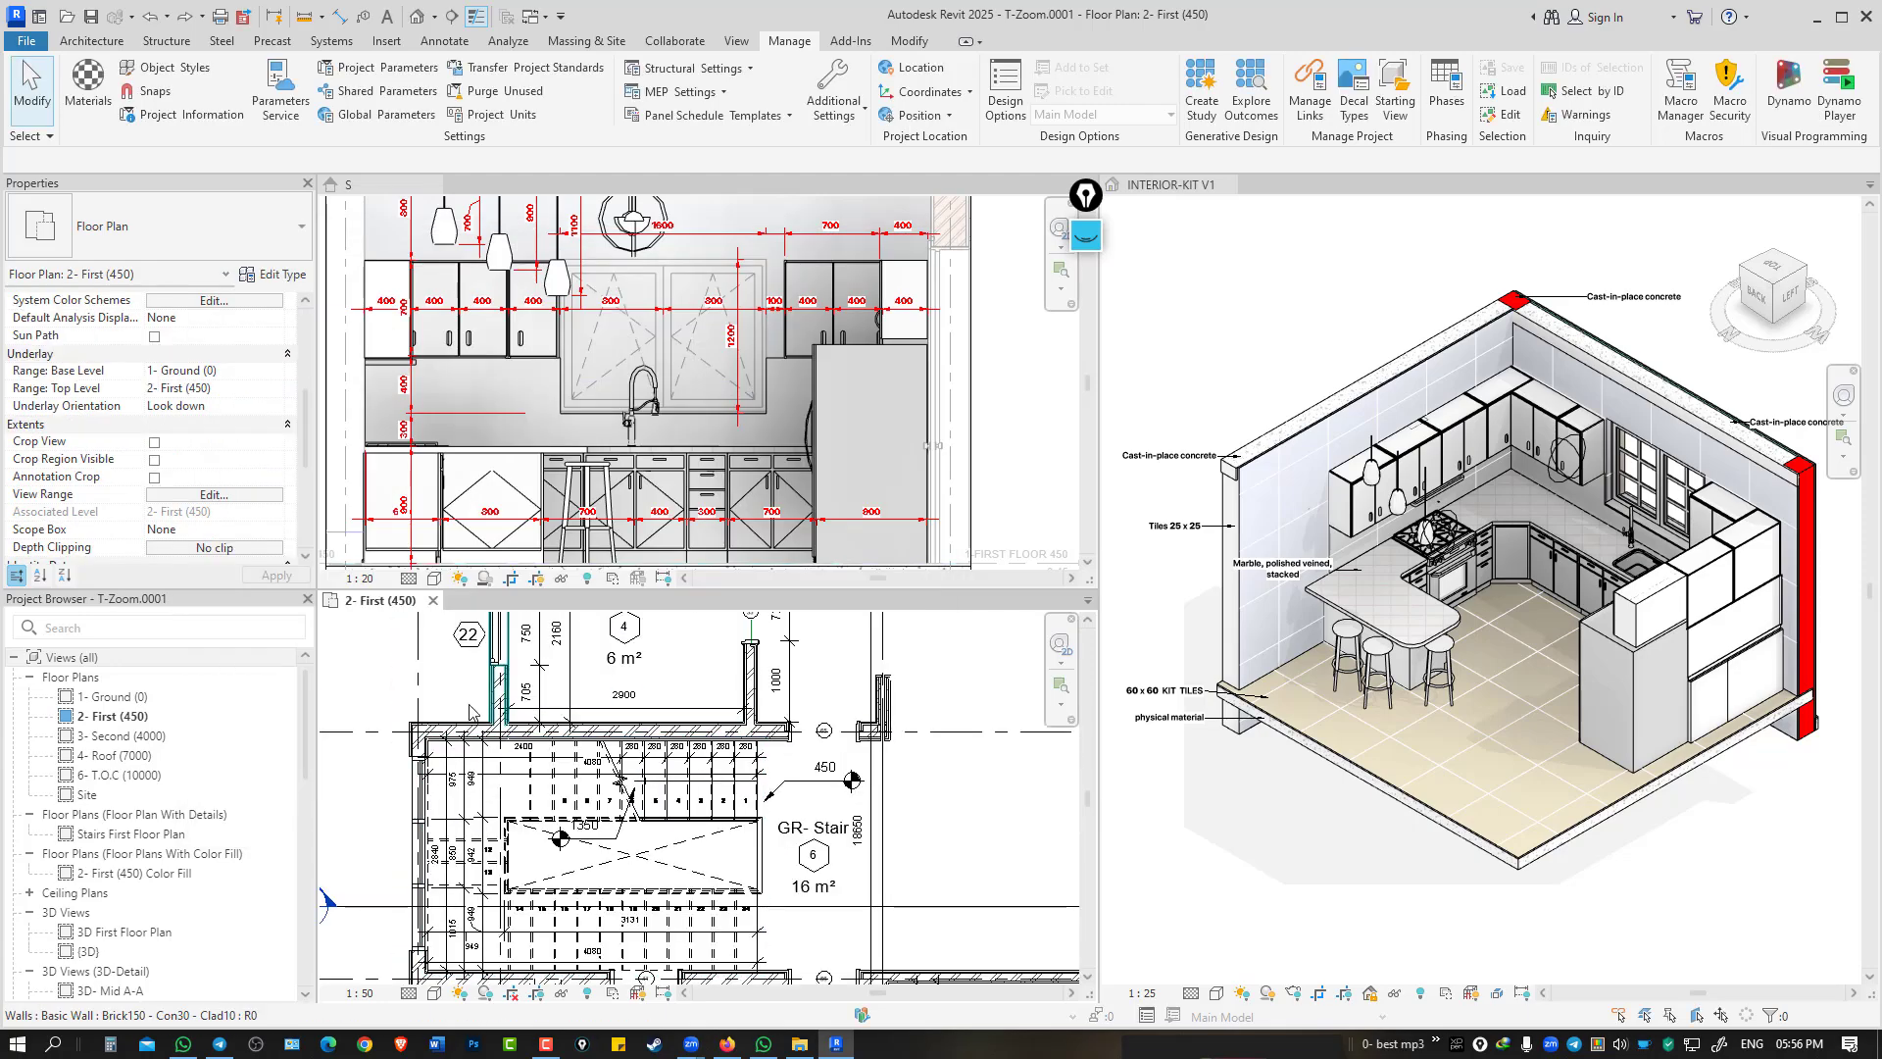
Maximize the plan and inspect the wall beside Bath 2 for the filter override.
key("t")
key("w")
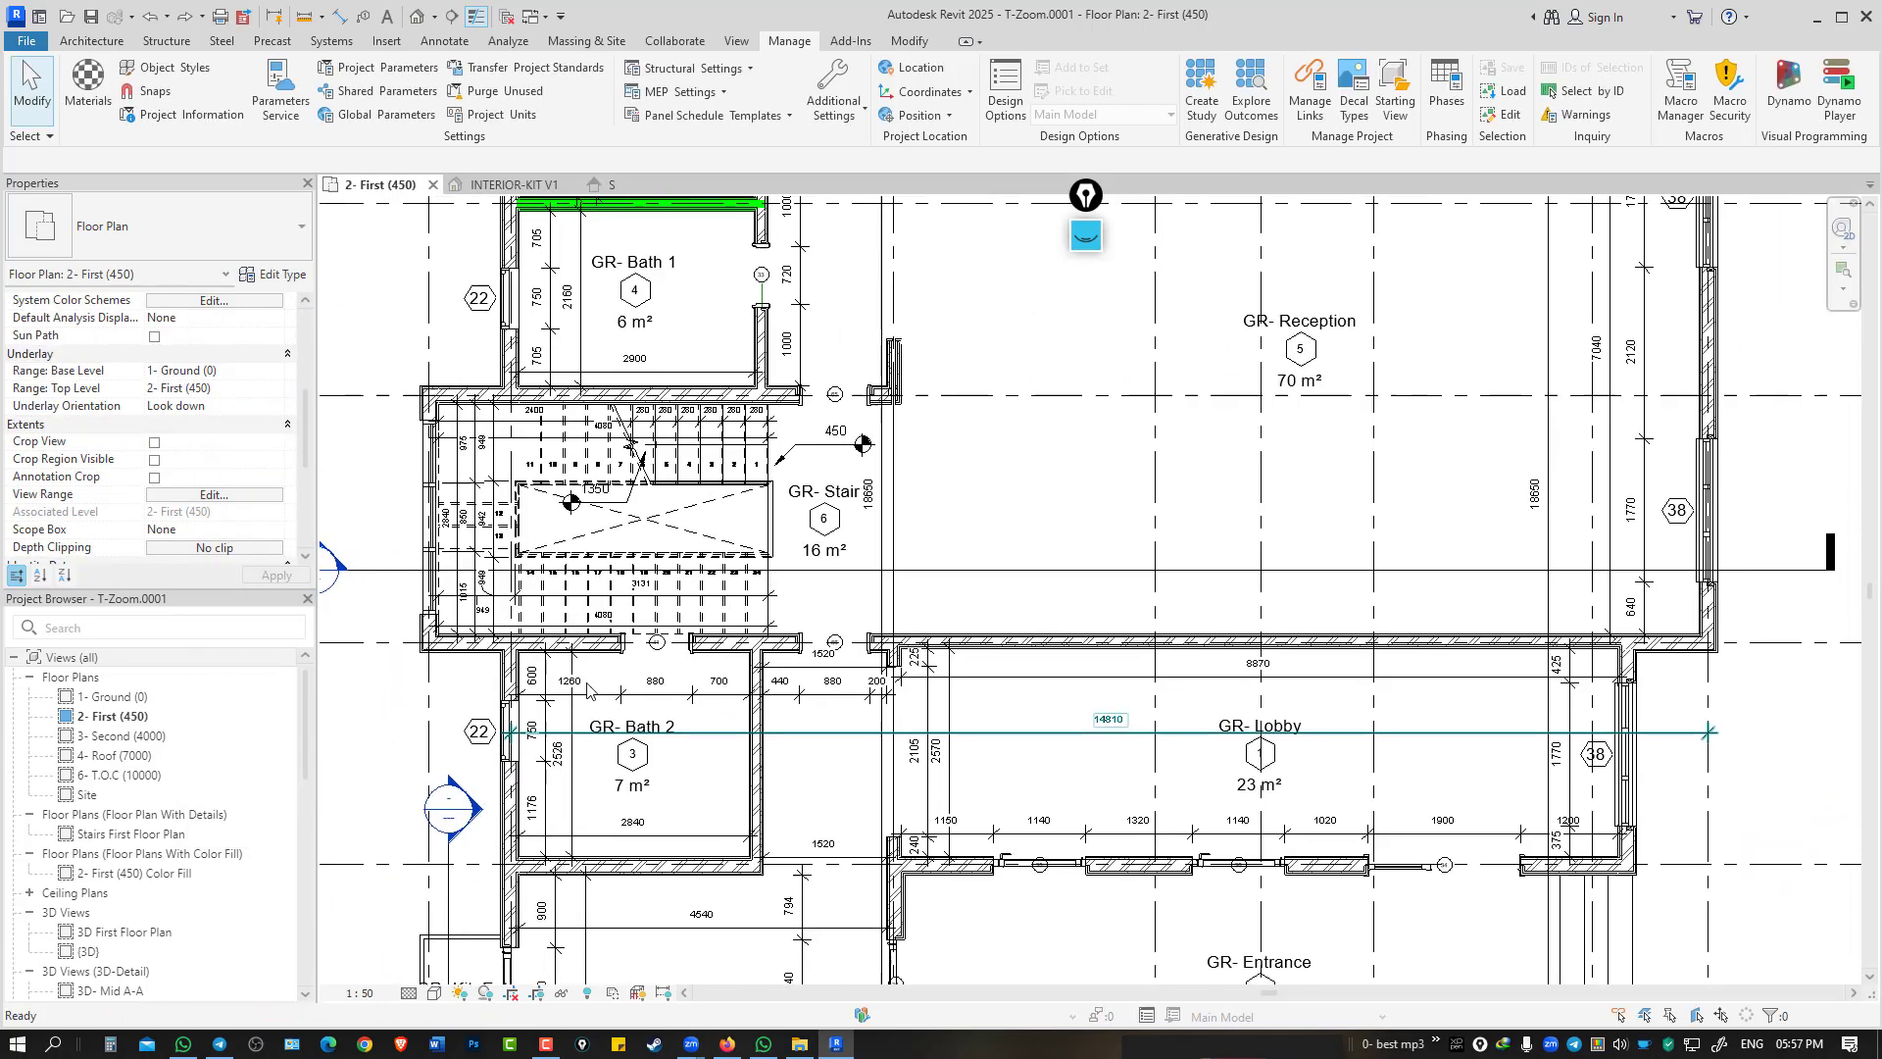
middle_click_drag(975, 487, 791, 879)
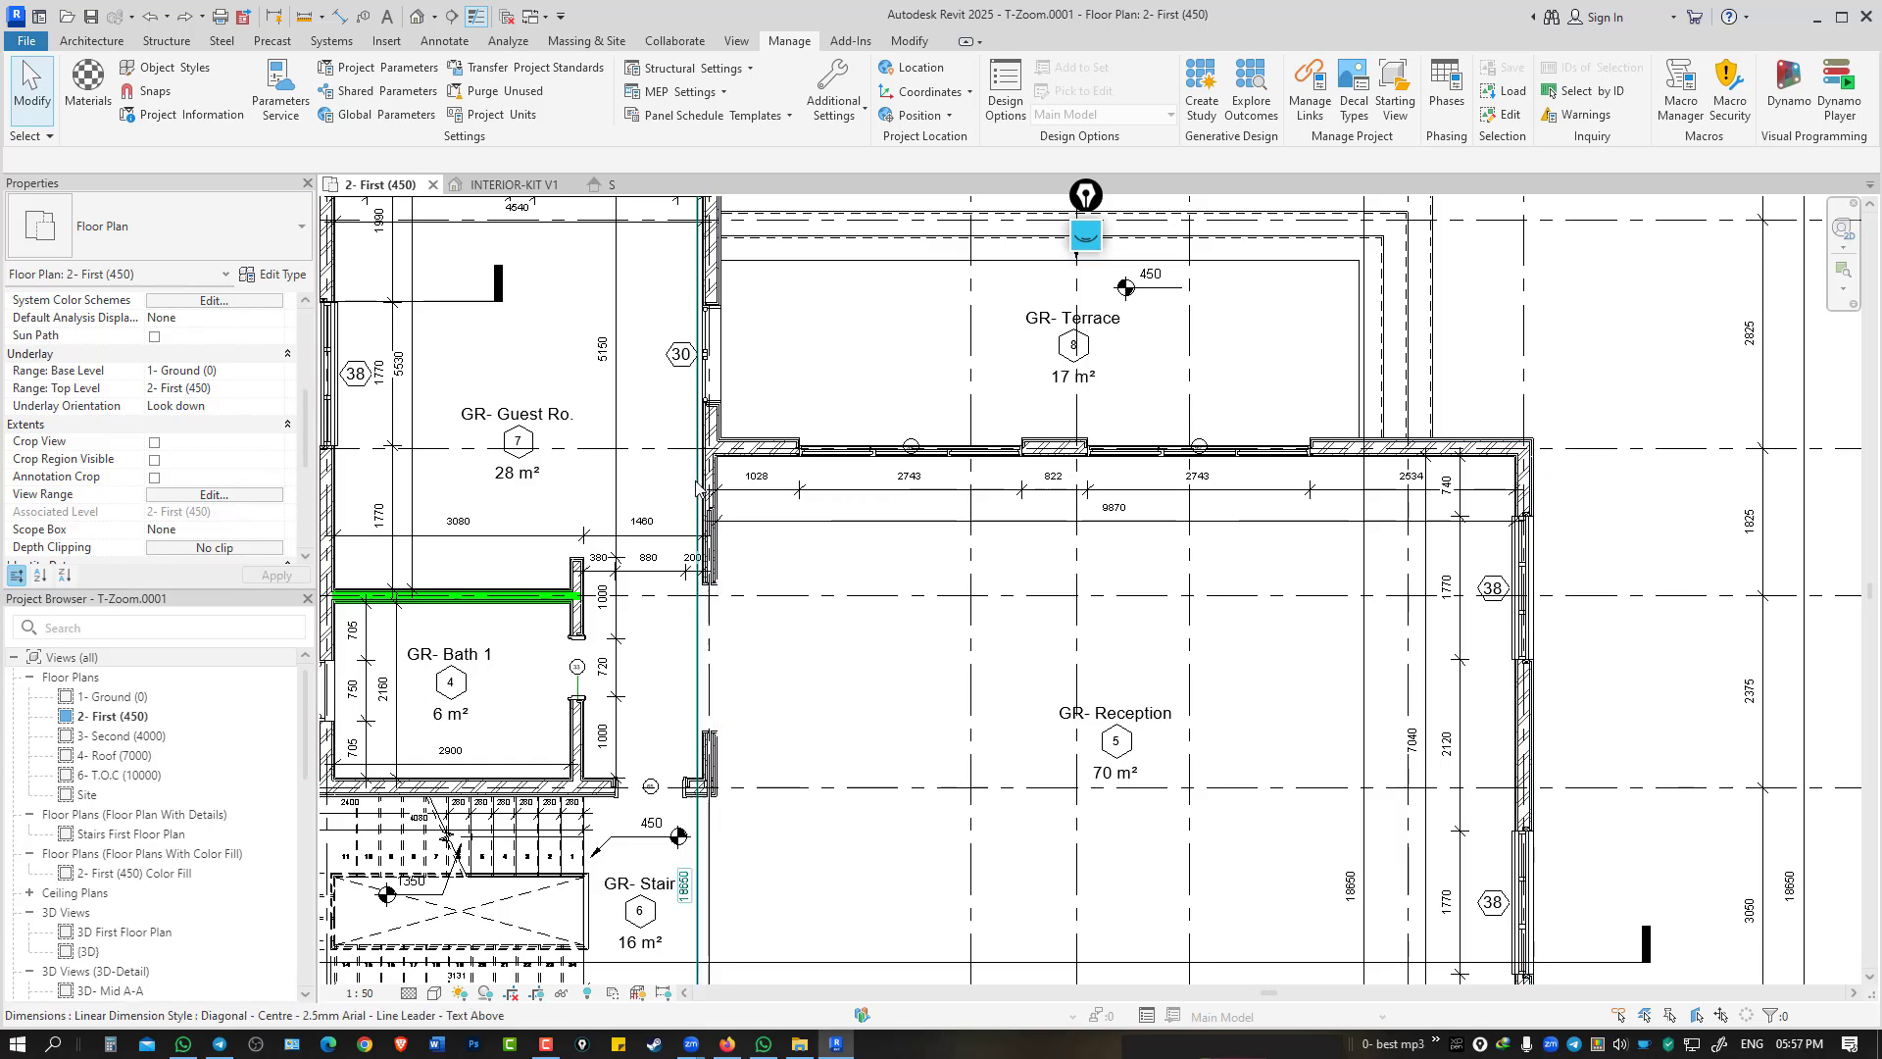
middle_click_drag(699, 487, 846, 713)
middle_click_drag(745, 863, 779, 299)
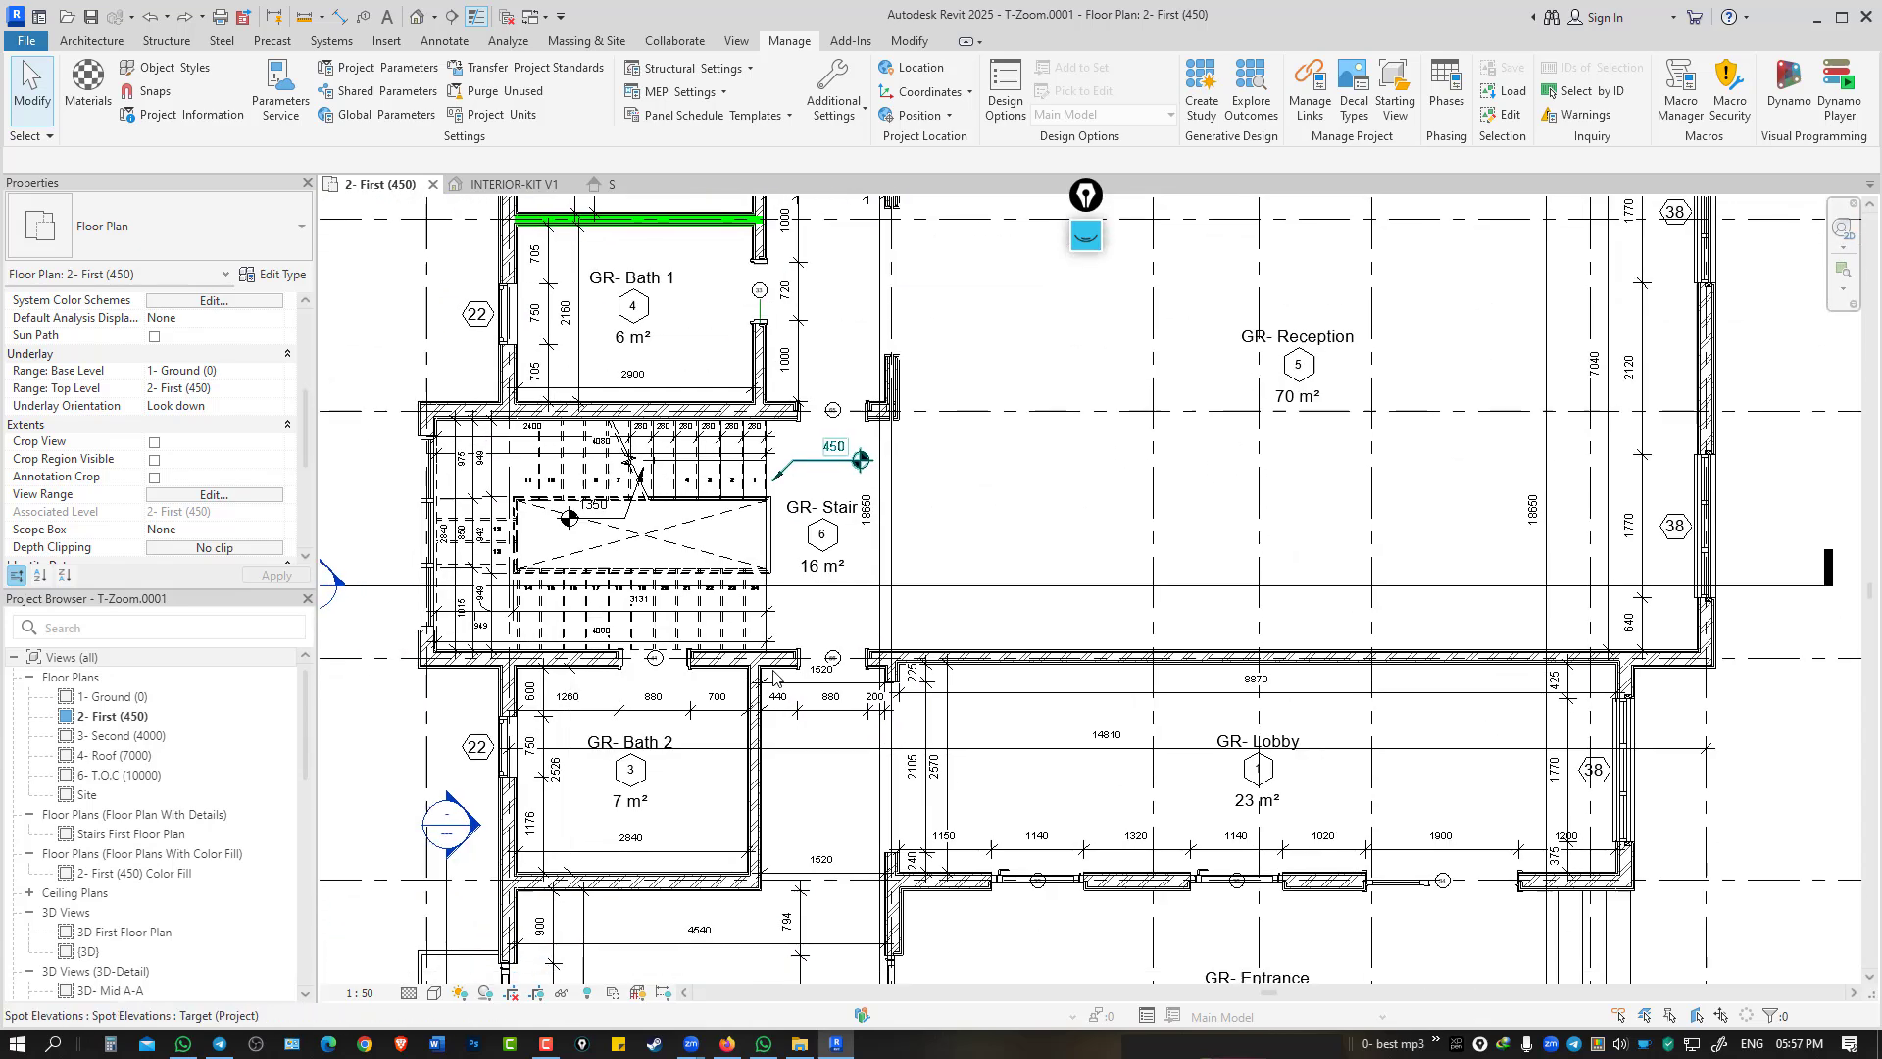
left_click(747, 778)
scroll(202, 495, "down", 3)
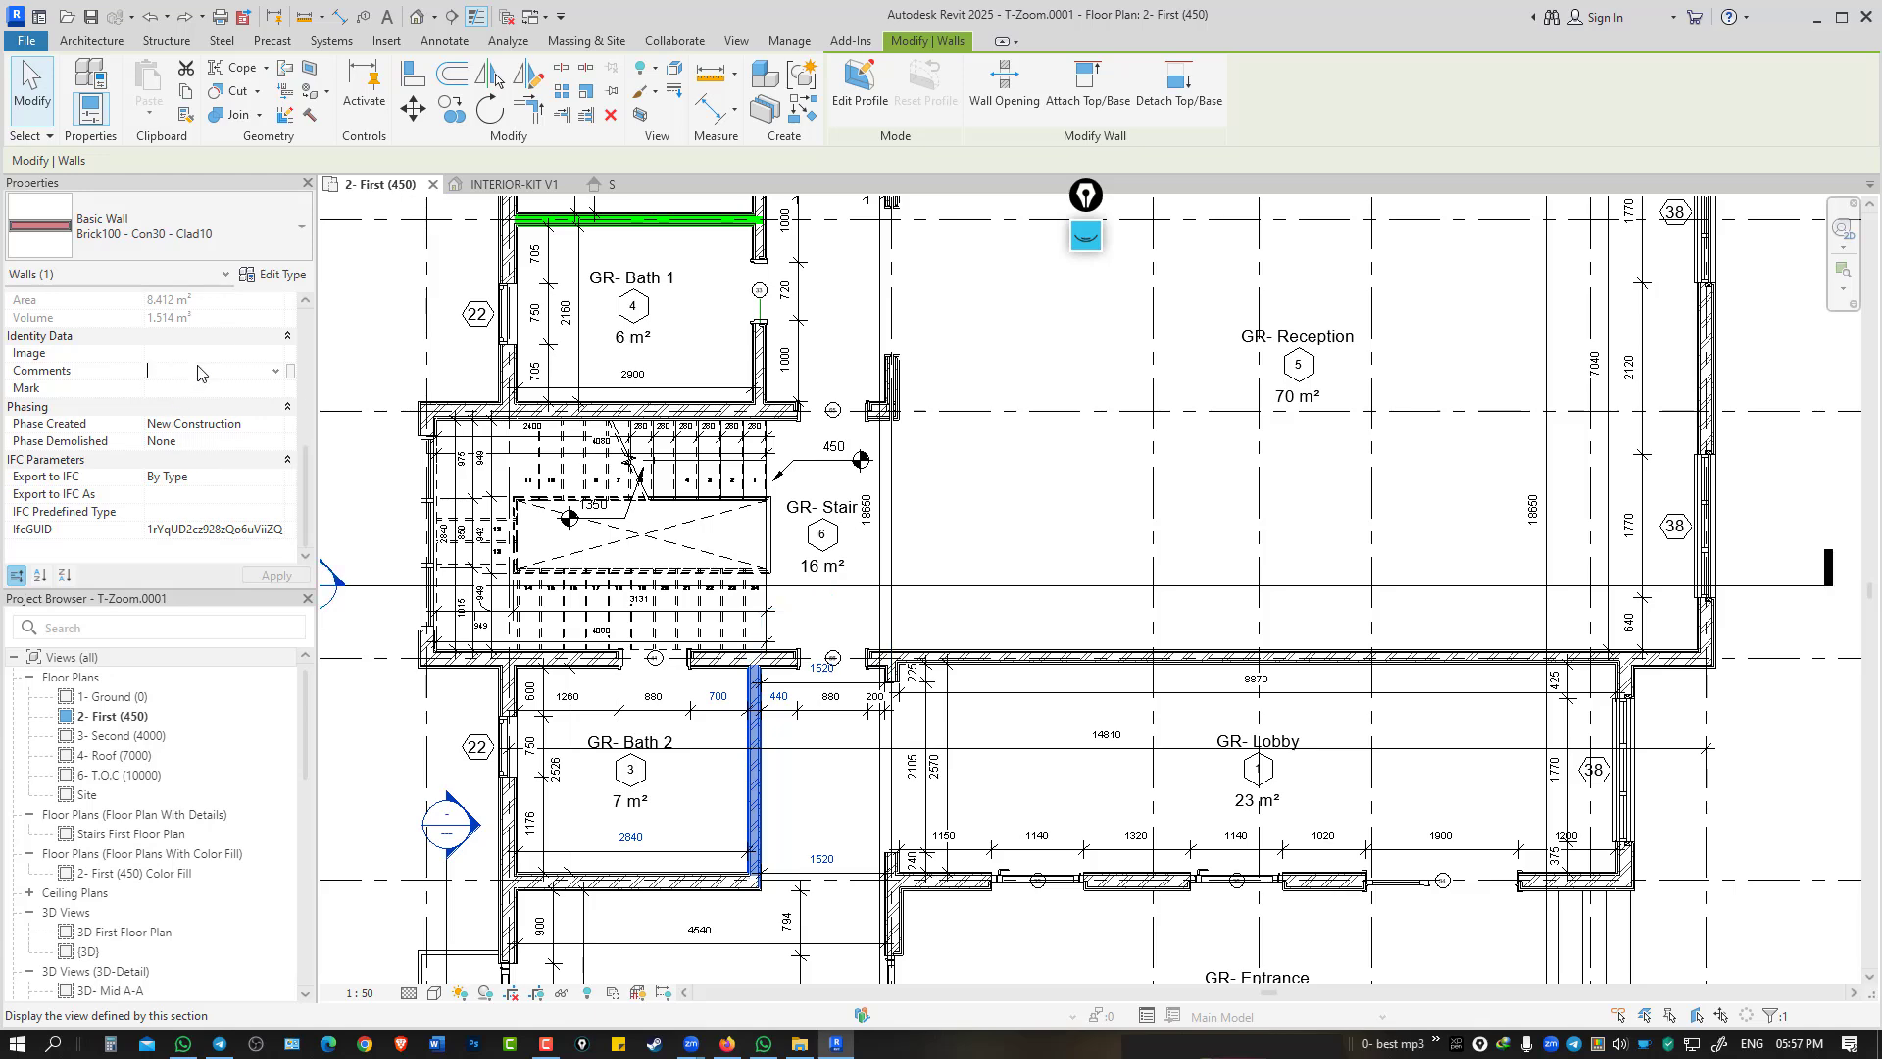
left_click(362, 753)
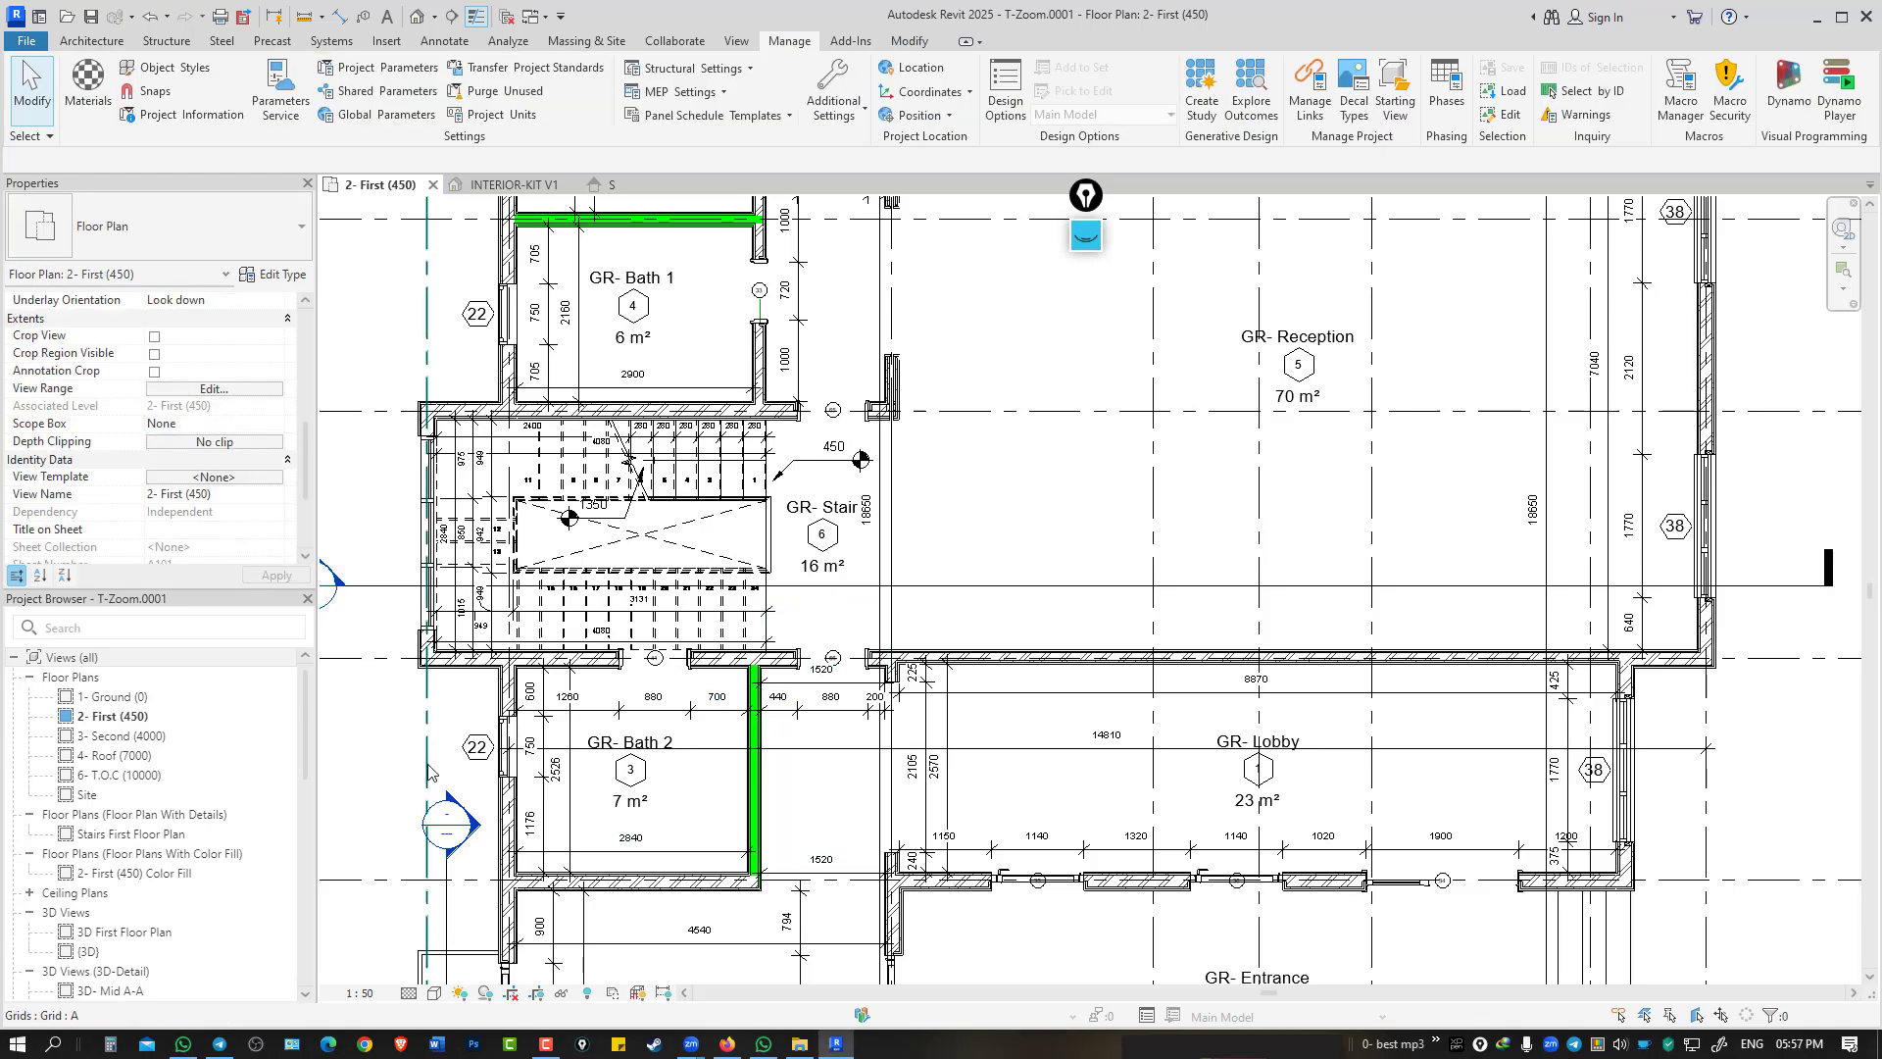
scroll(540, 951, "down", 2)
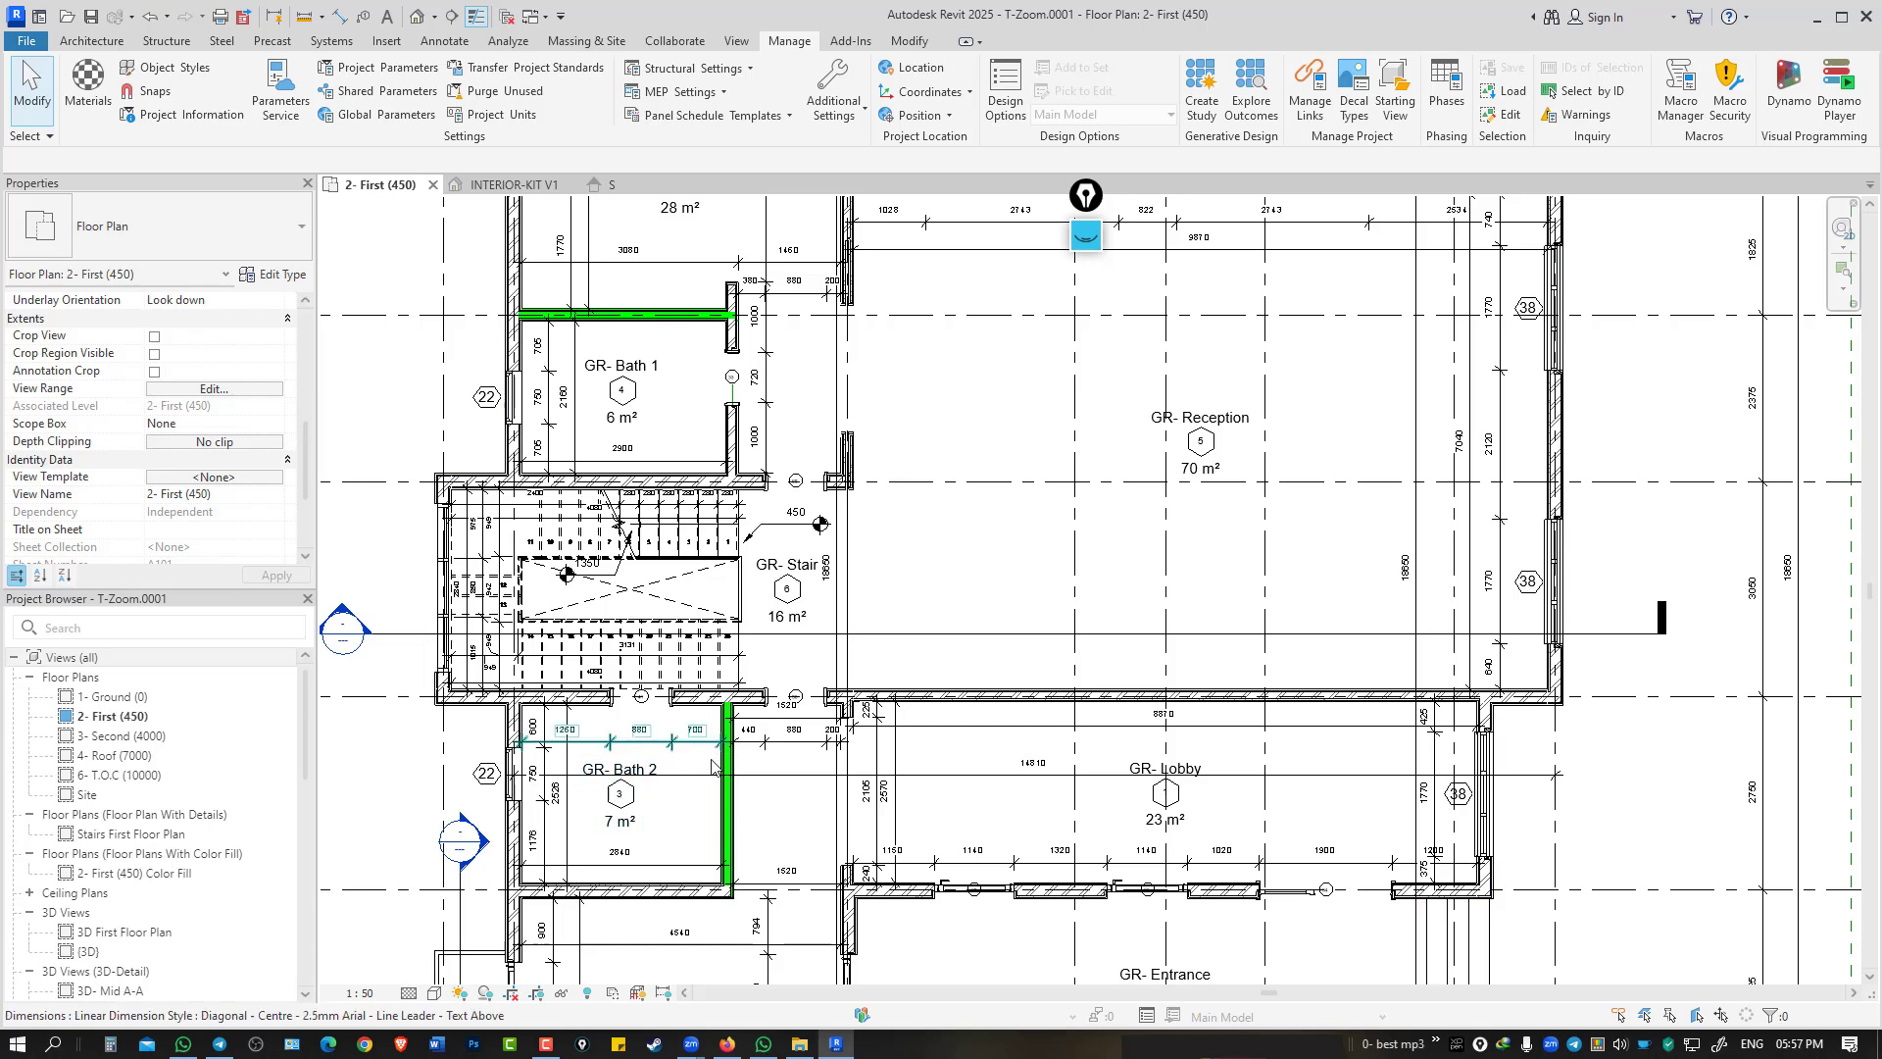
Change the Bath 2 wall type's Function to Interior.
left_click(728, 809)
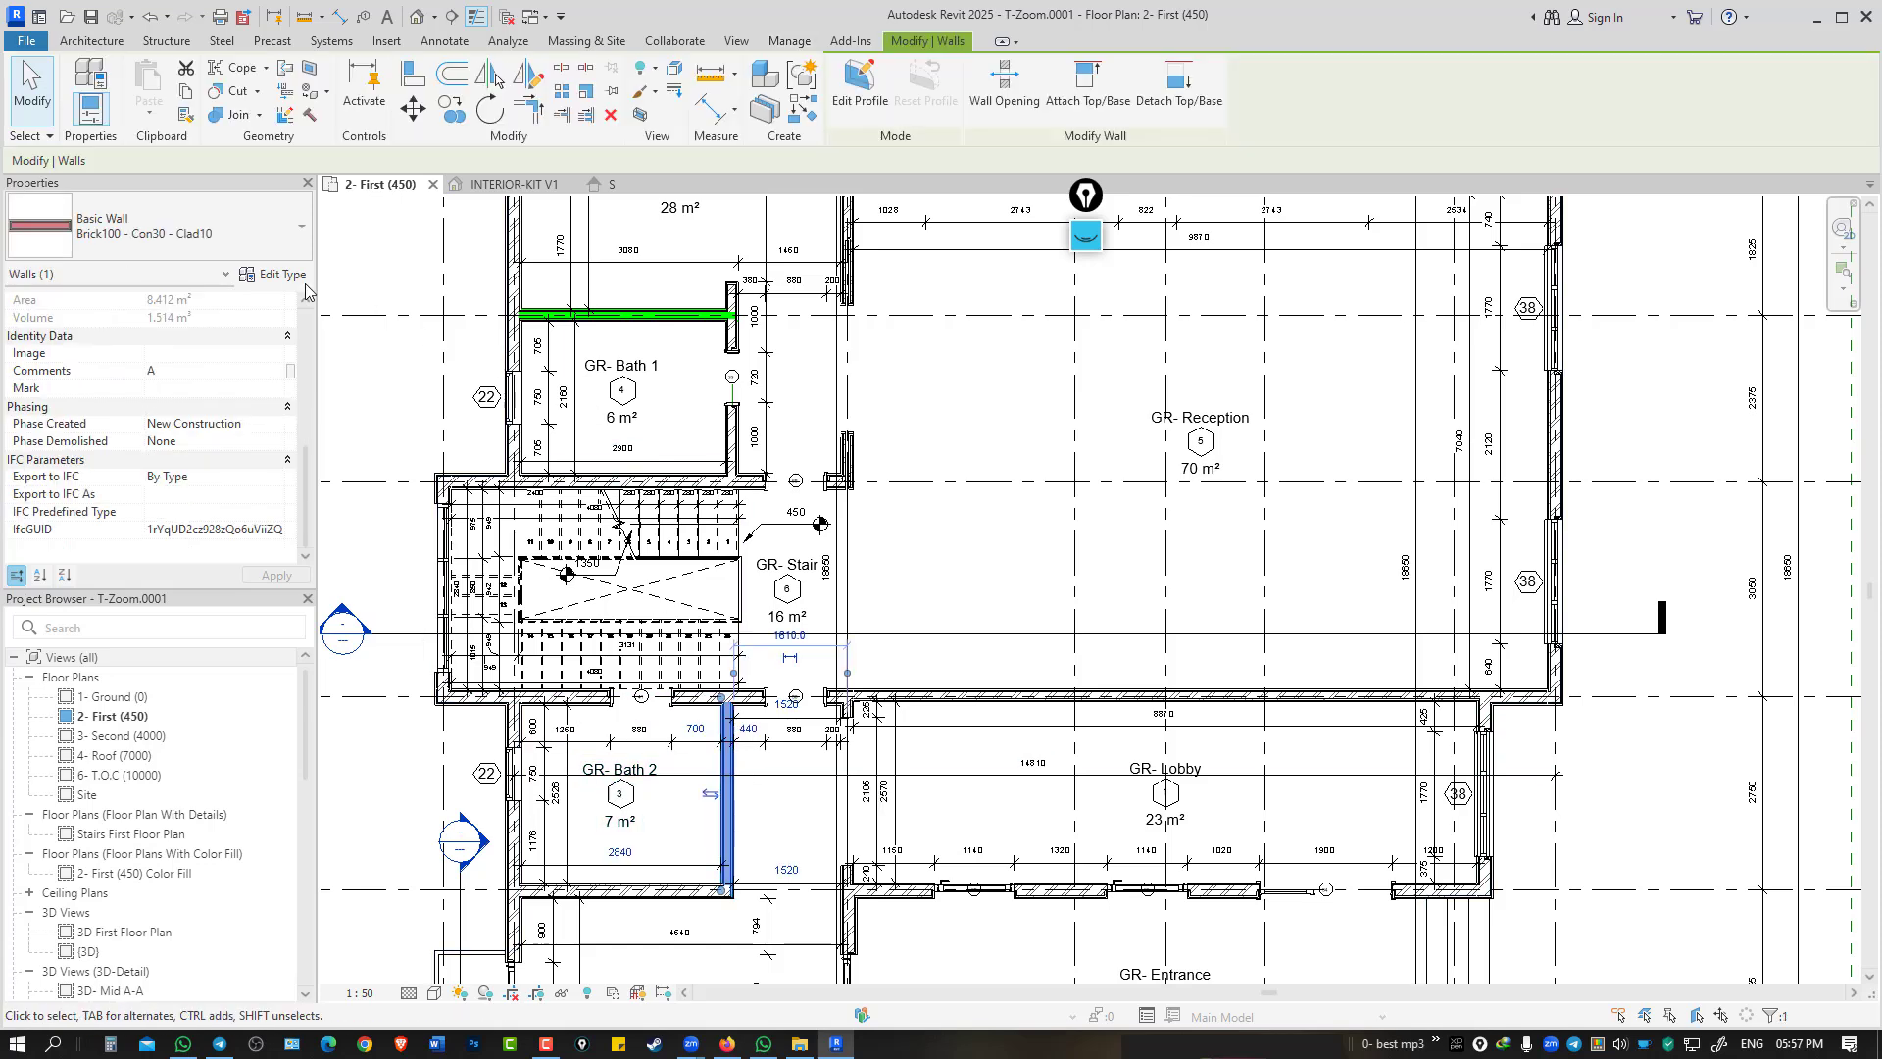
left_click(271, 274)
left_click(1050, 457)
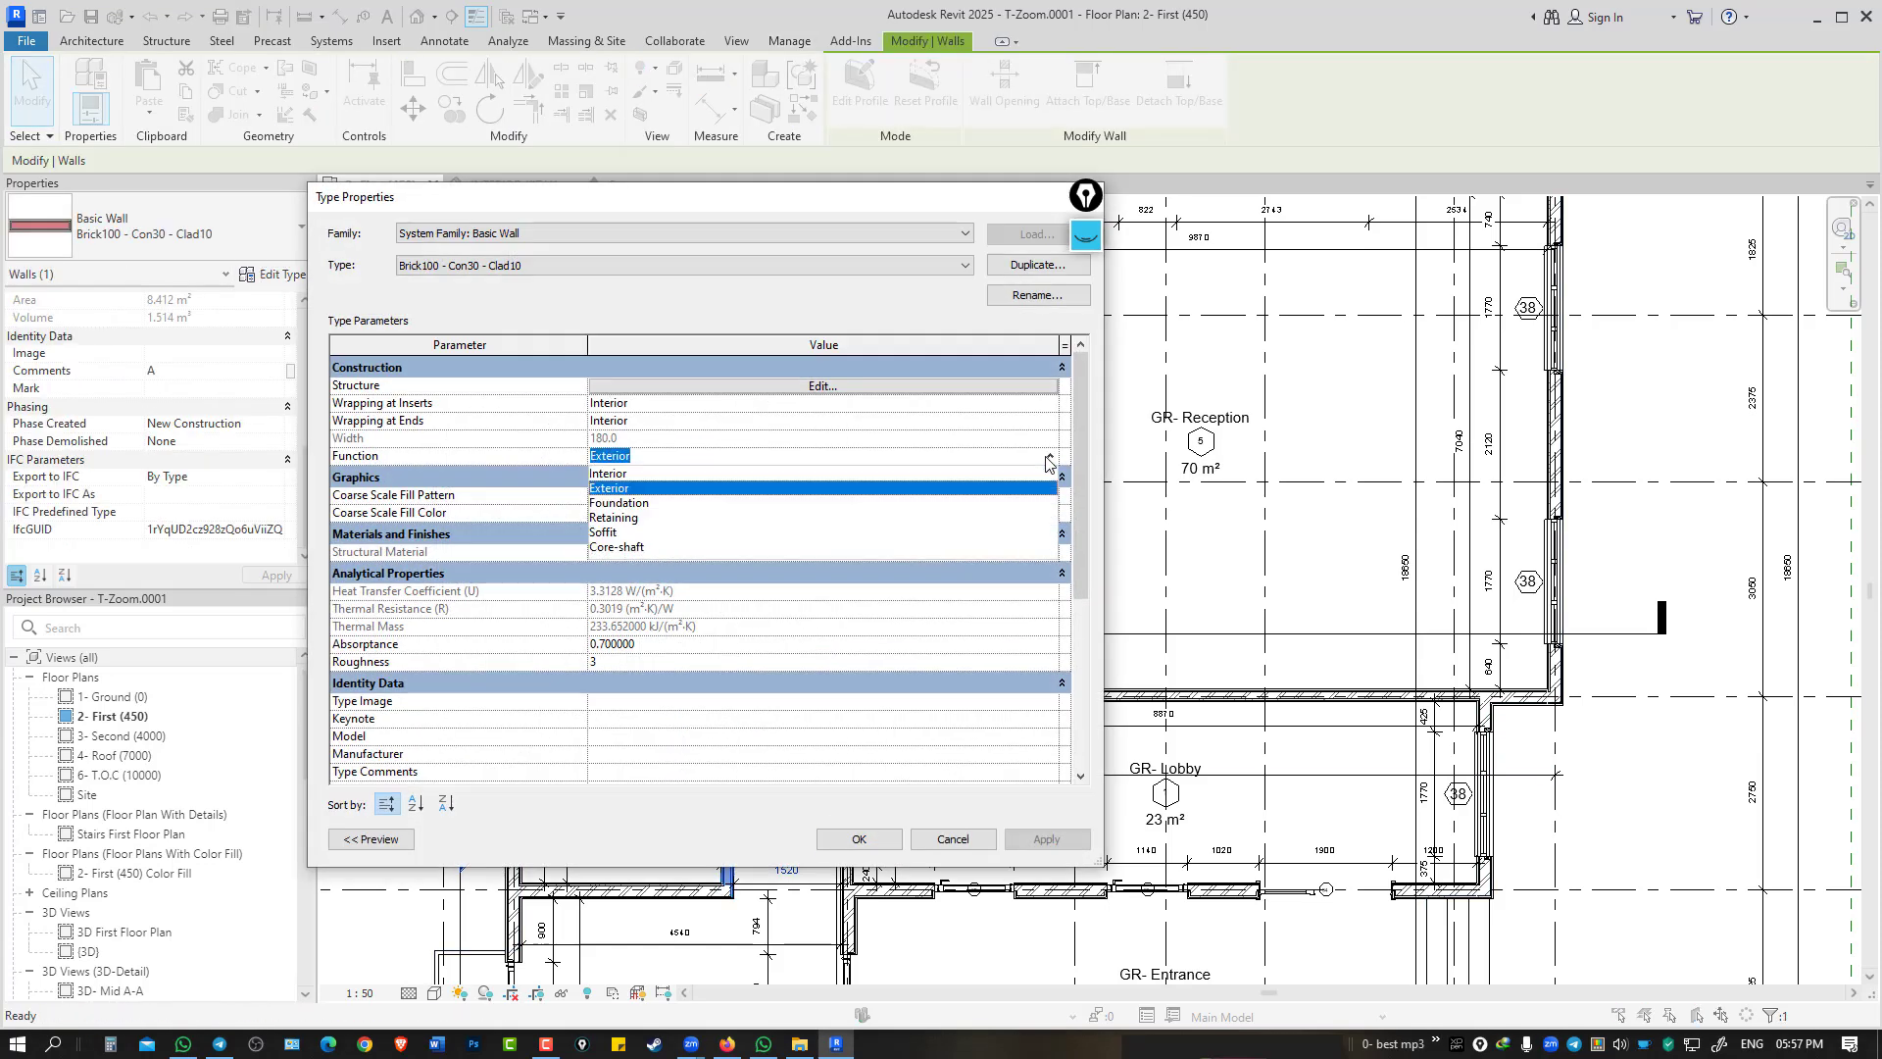
left_click(647, 475)
left_click(859, 839)
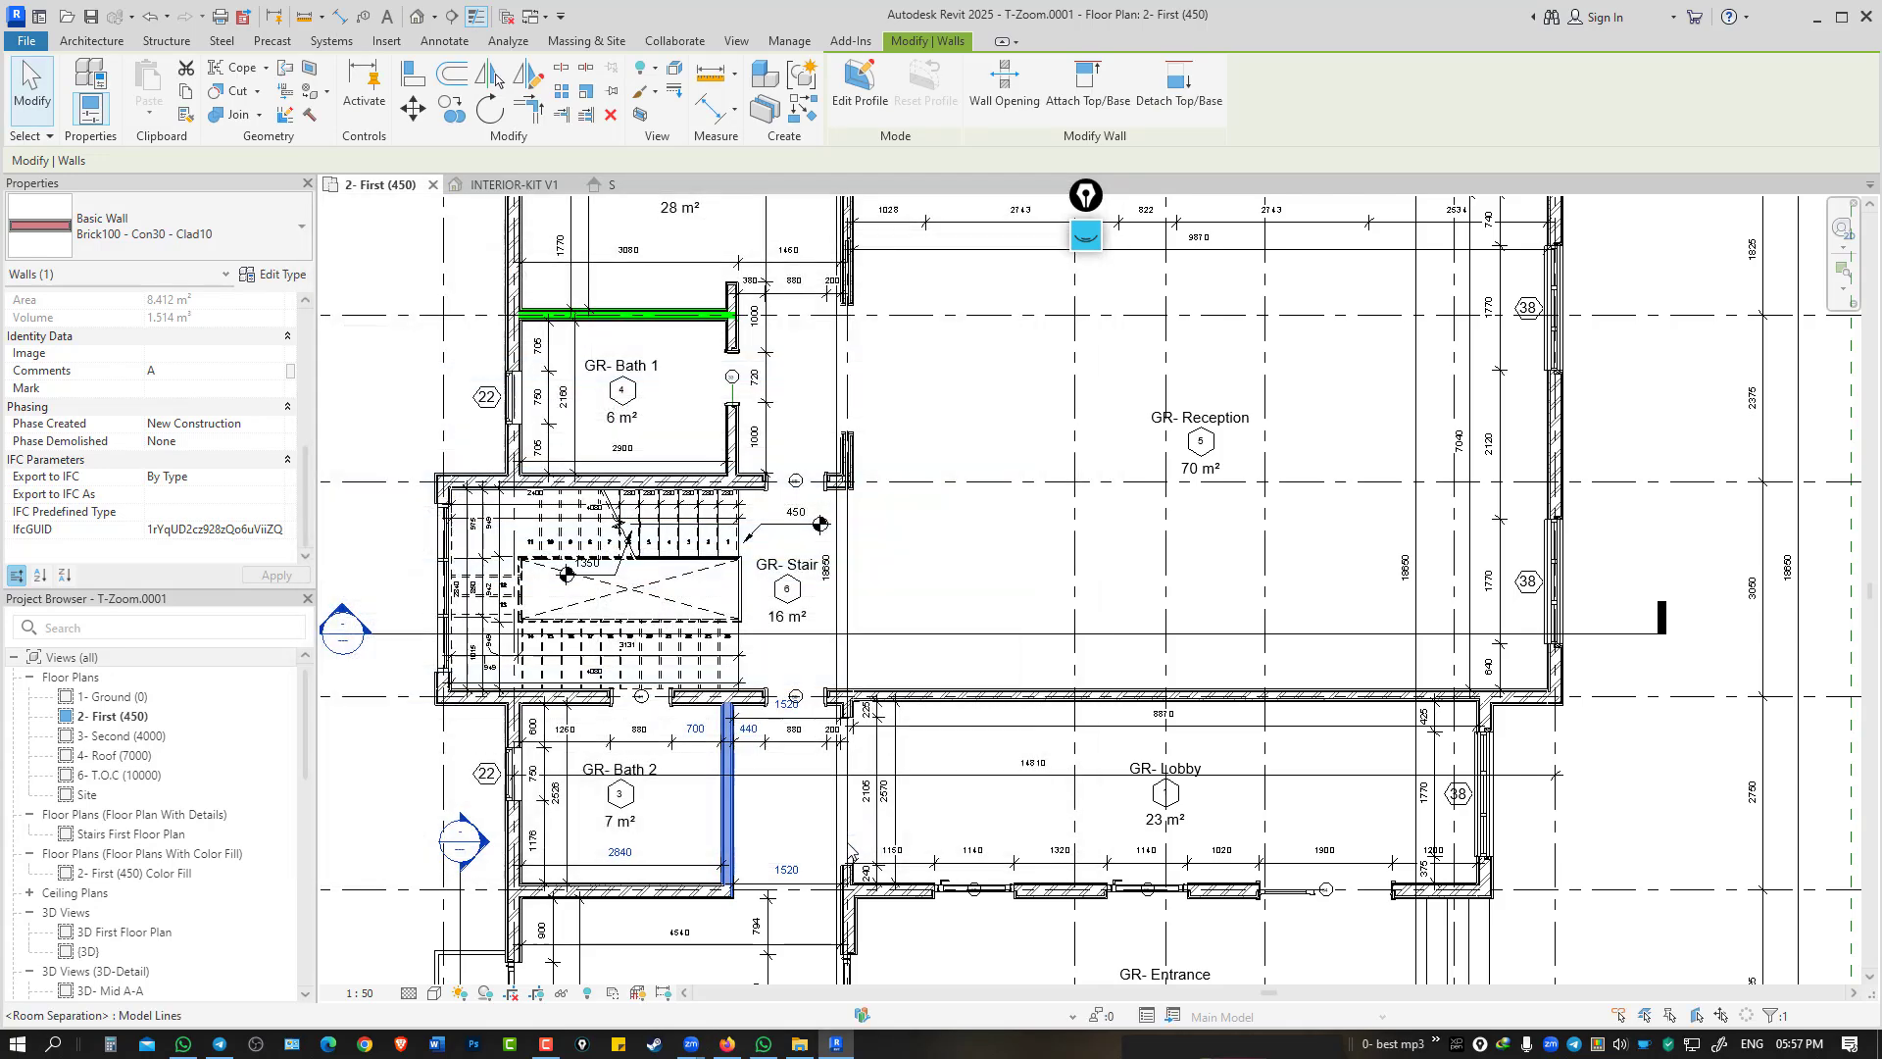
left_click(363, 826)
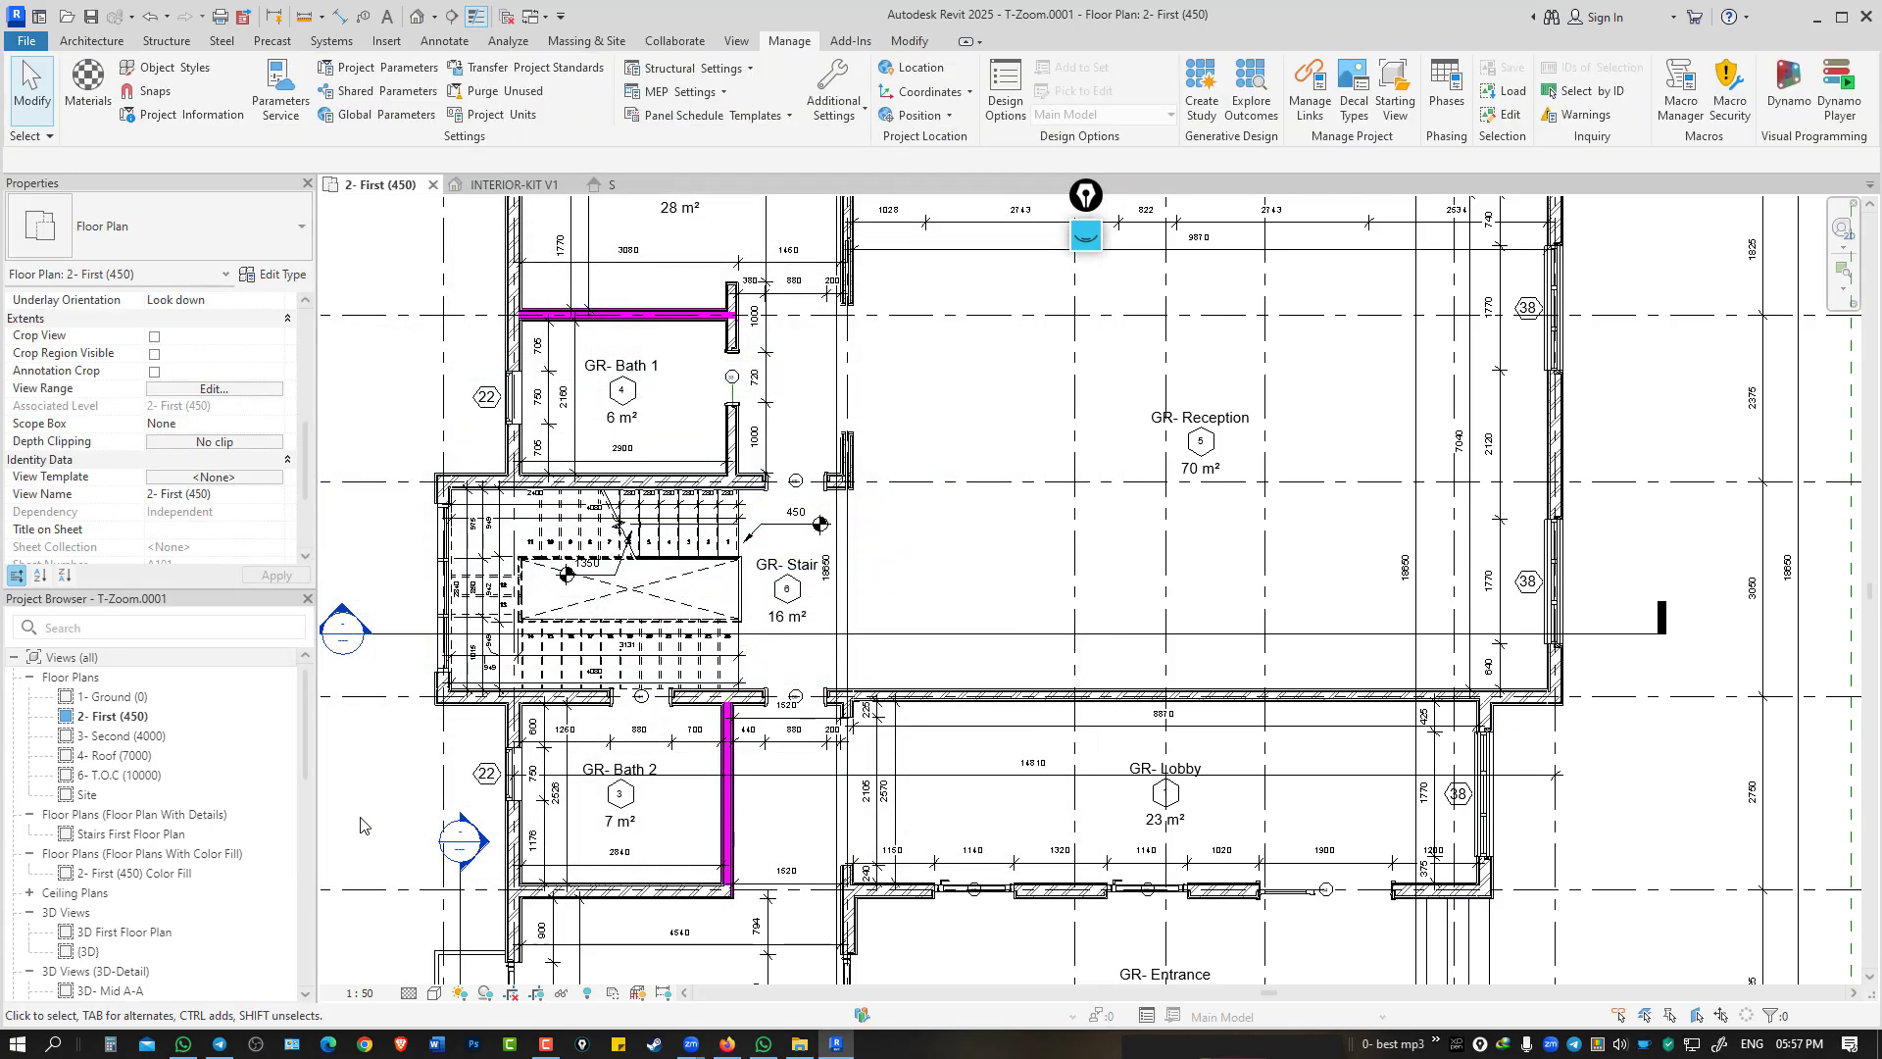
Give the long wall west of Bath 2 the Comment 'A'.
middle_click_drag(402, 835, 650, 579)
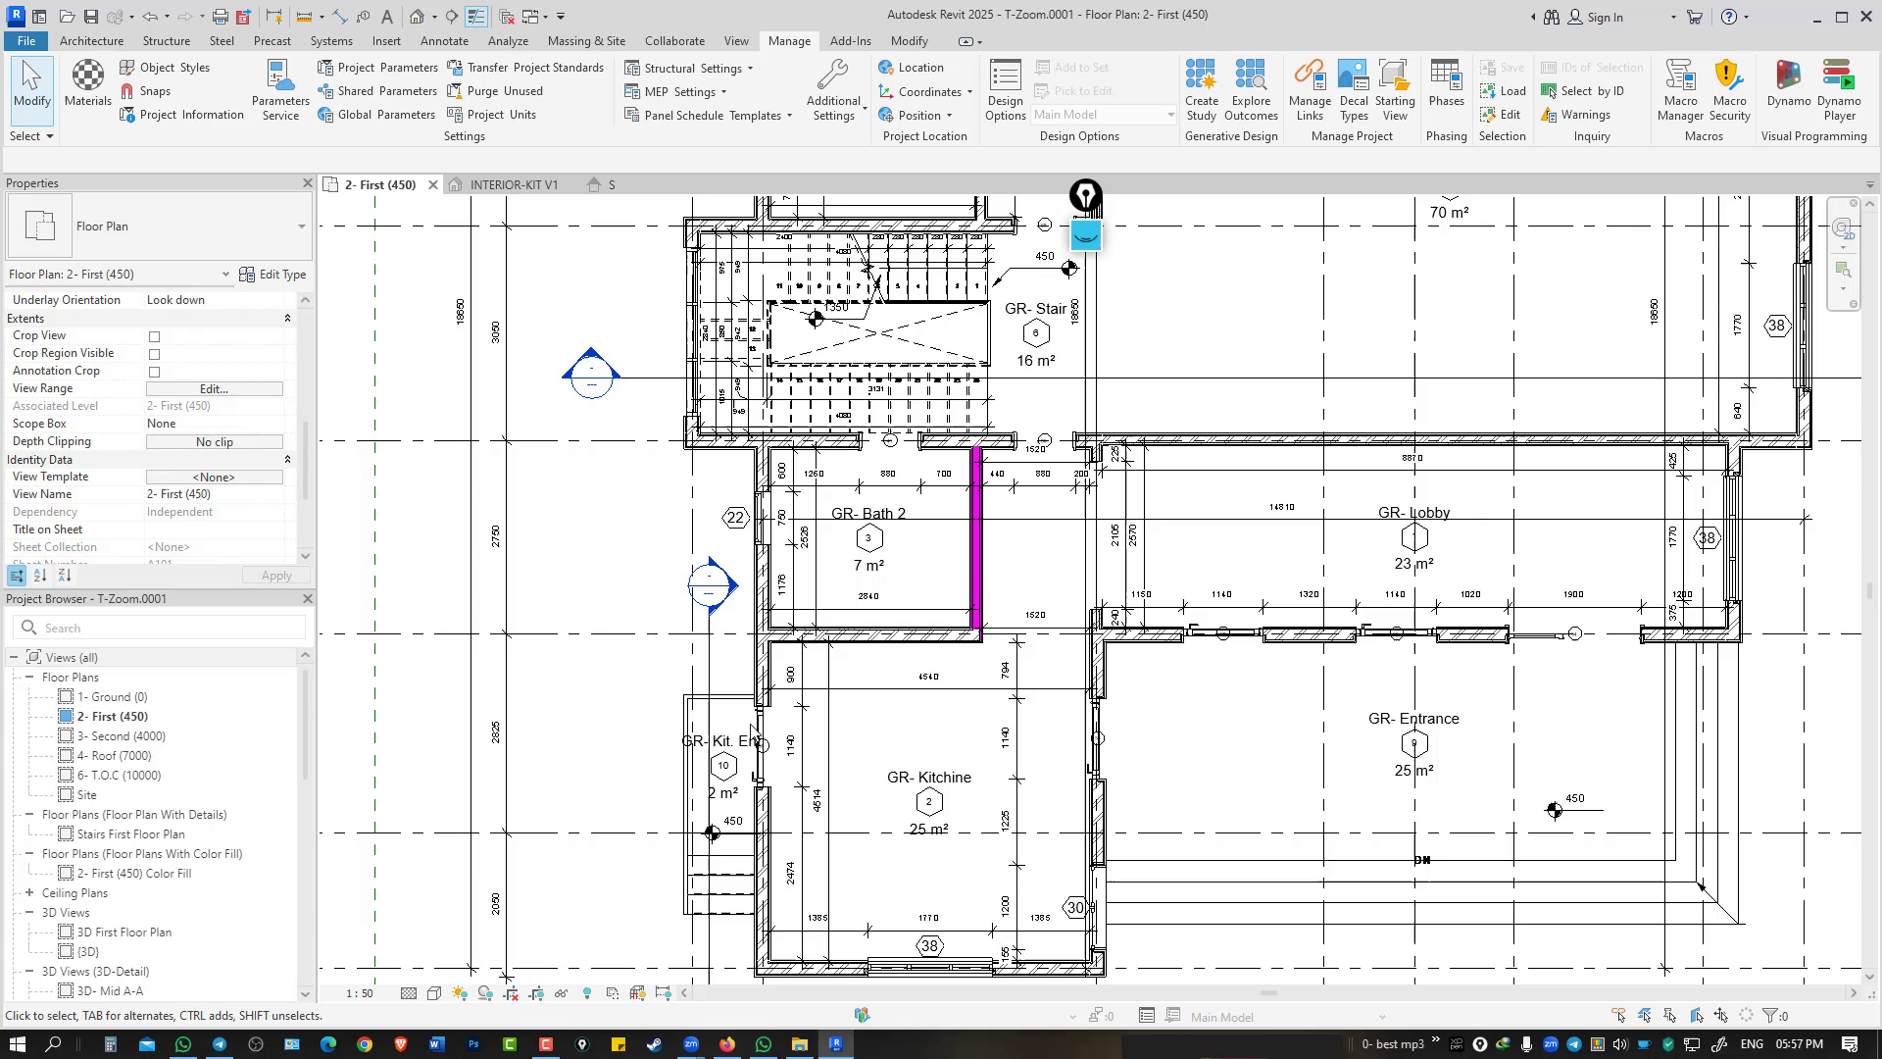
left_click(766, 896)
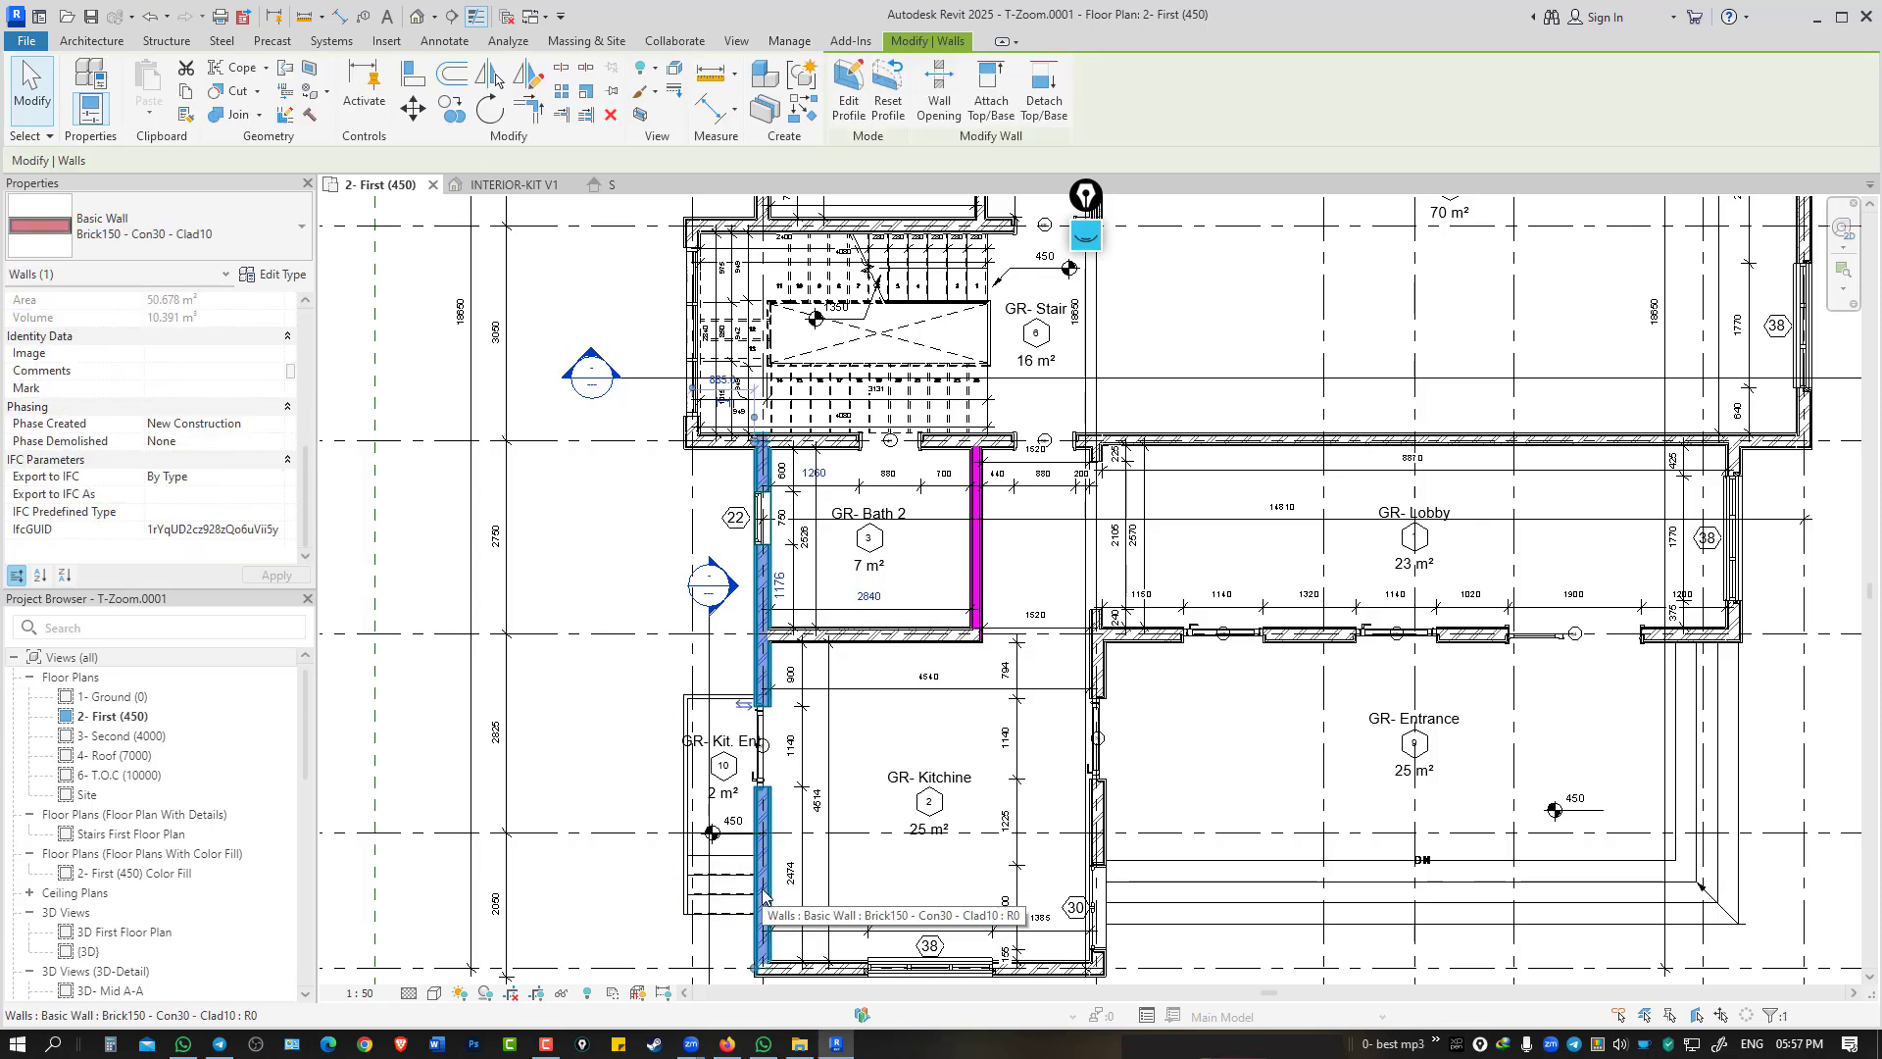
scroll(202, 427, "up", 2)
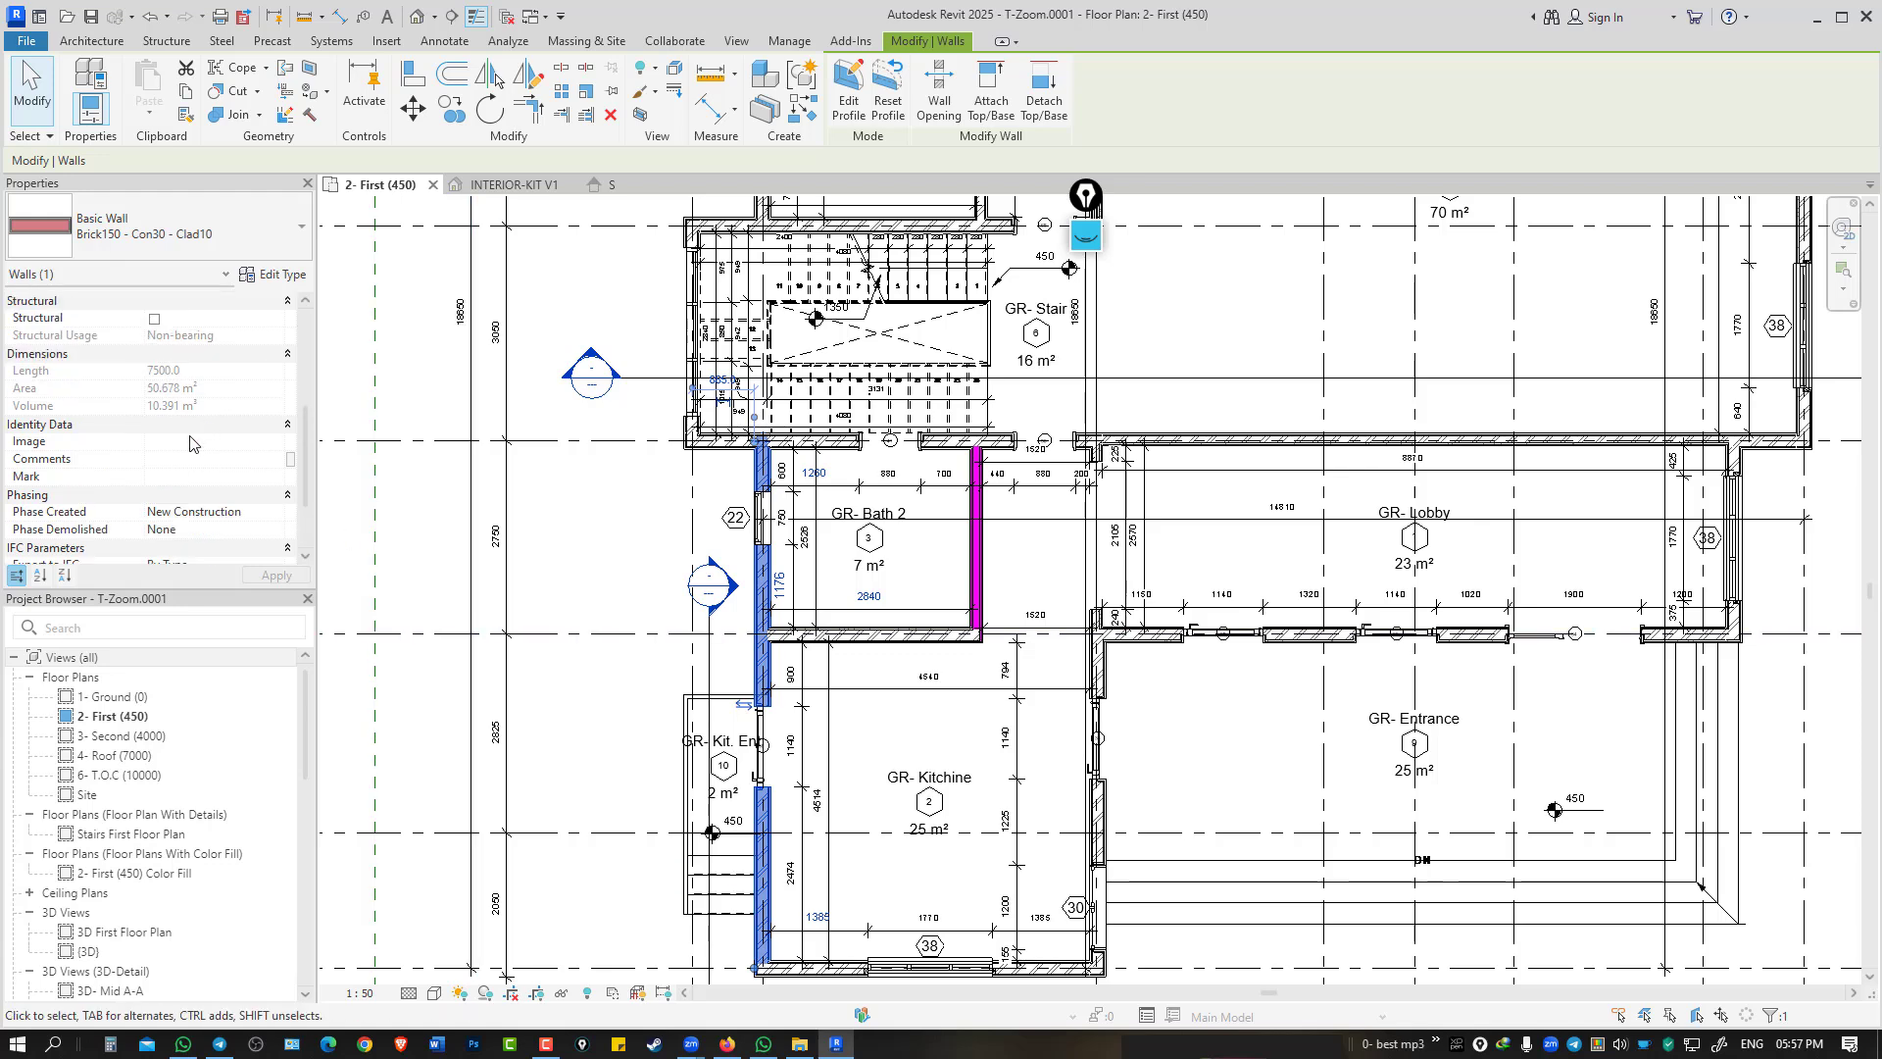
left_click(185, 458)
type("A")
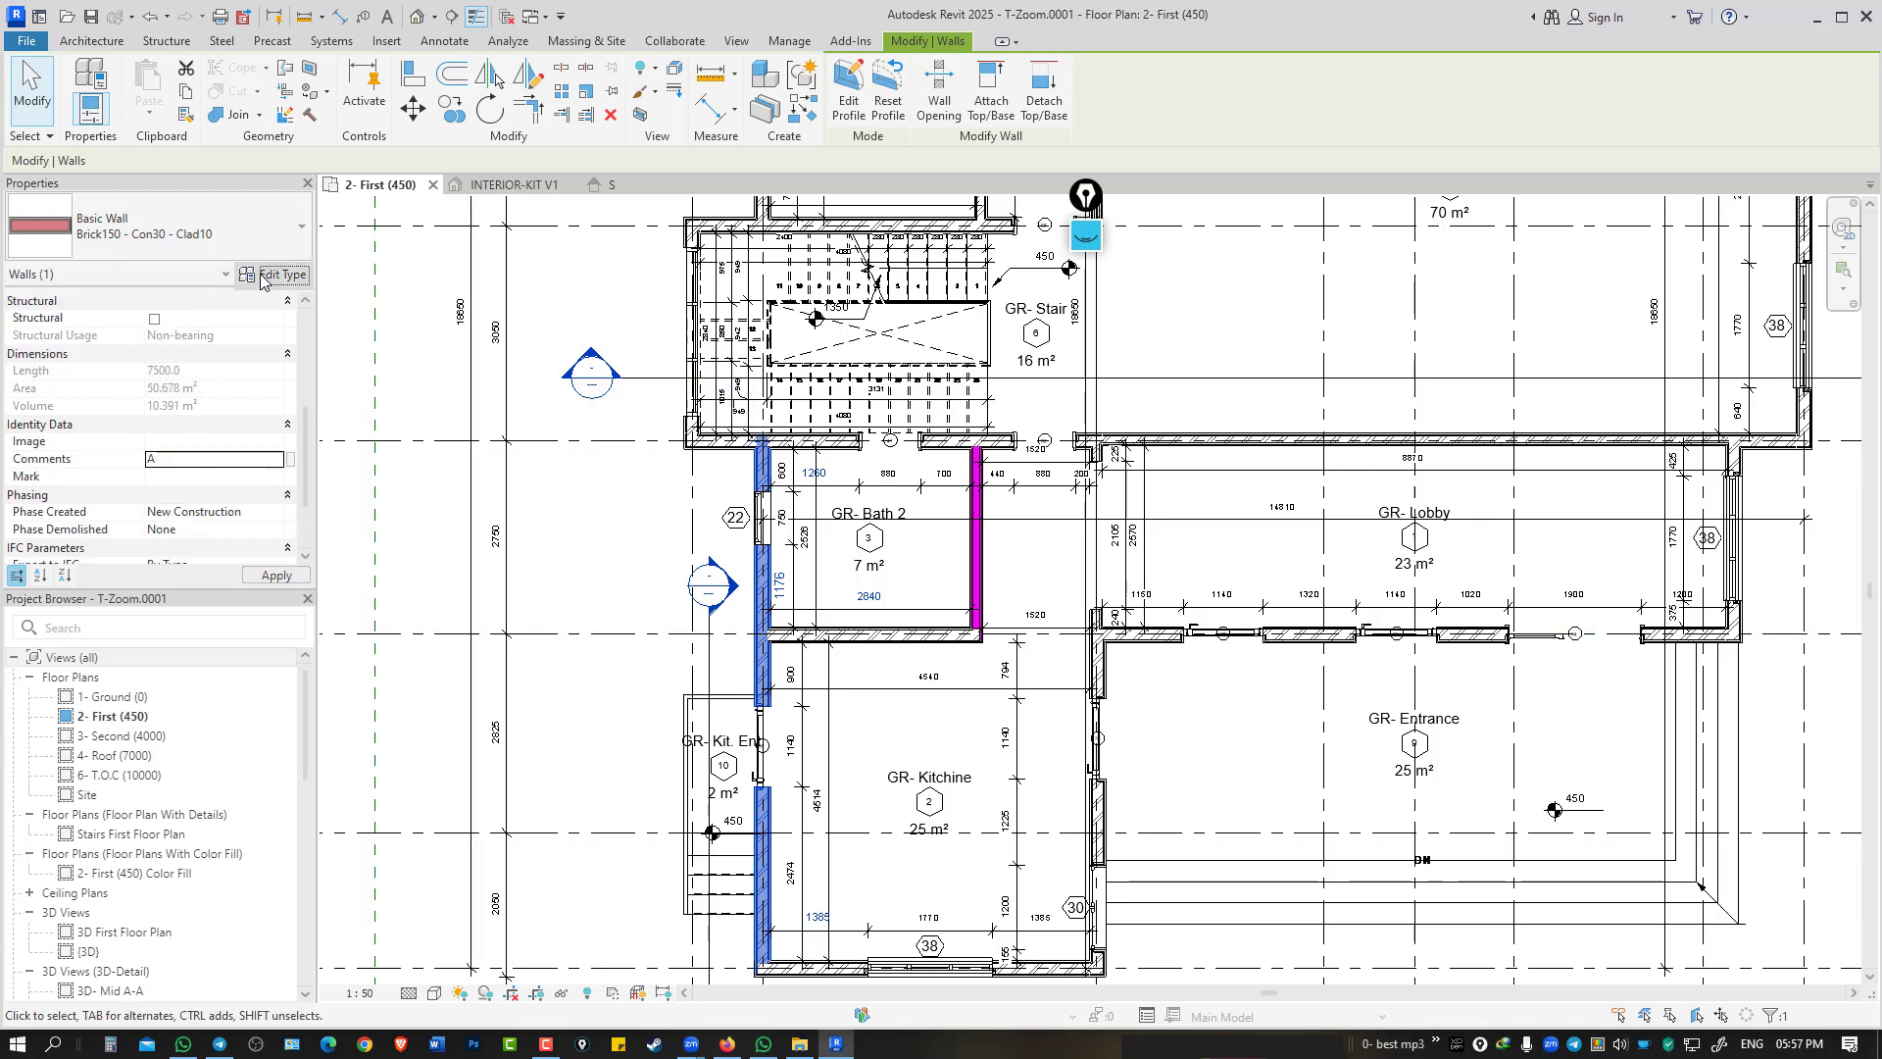
left_click(261, 278)
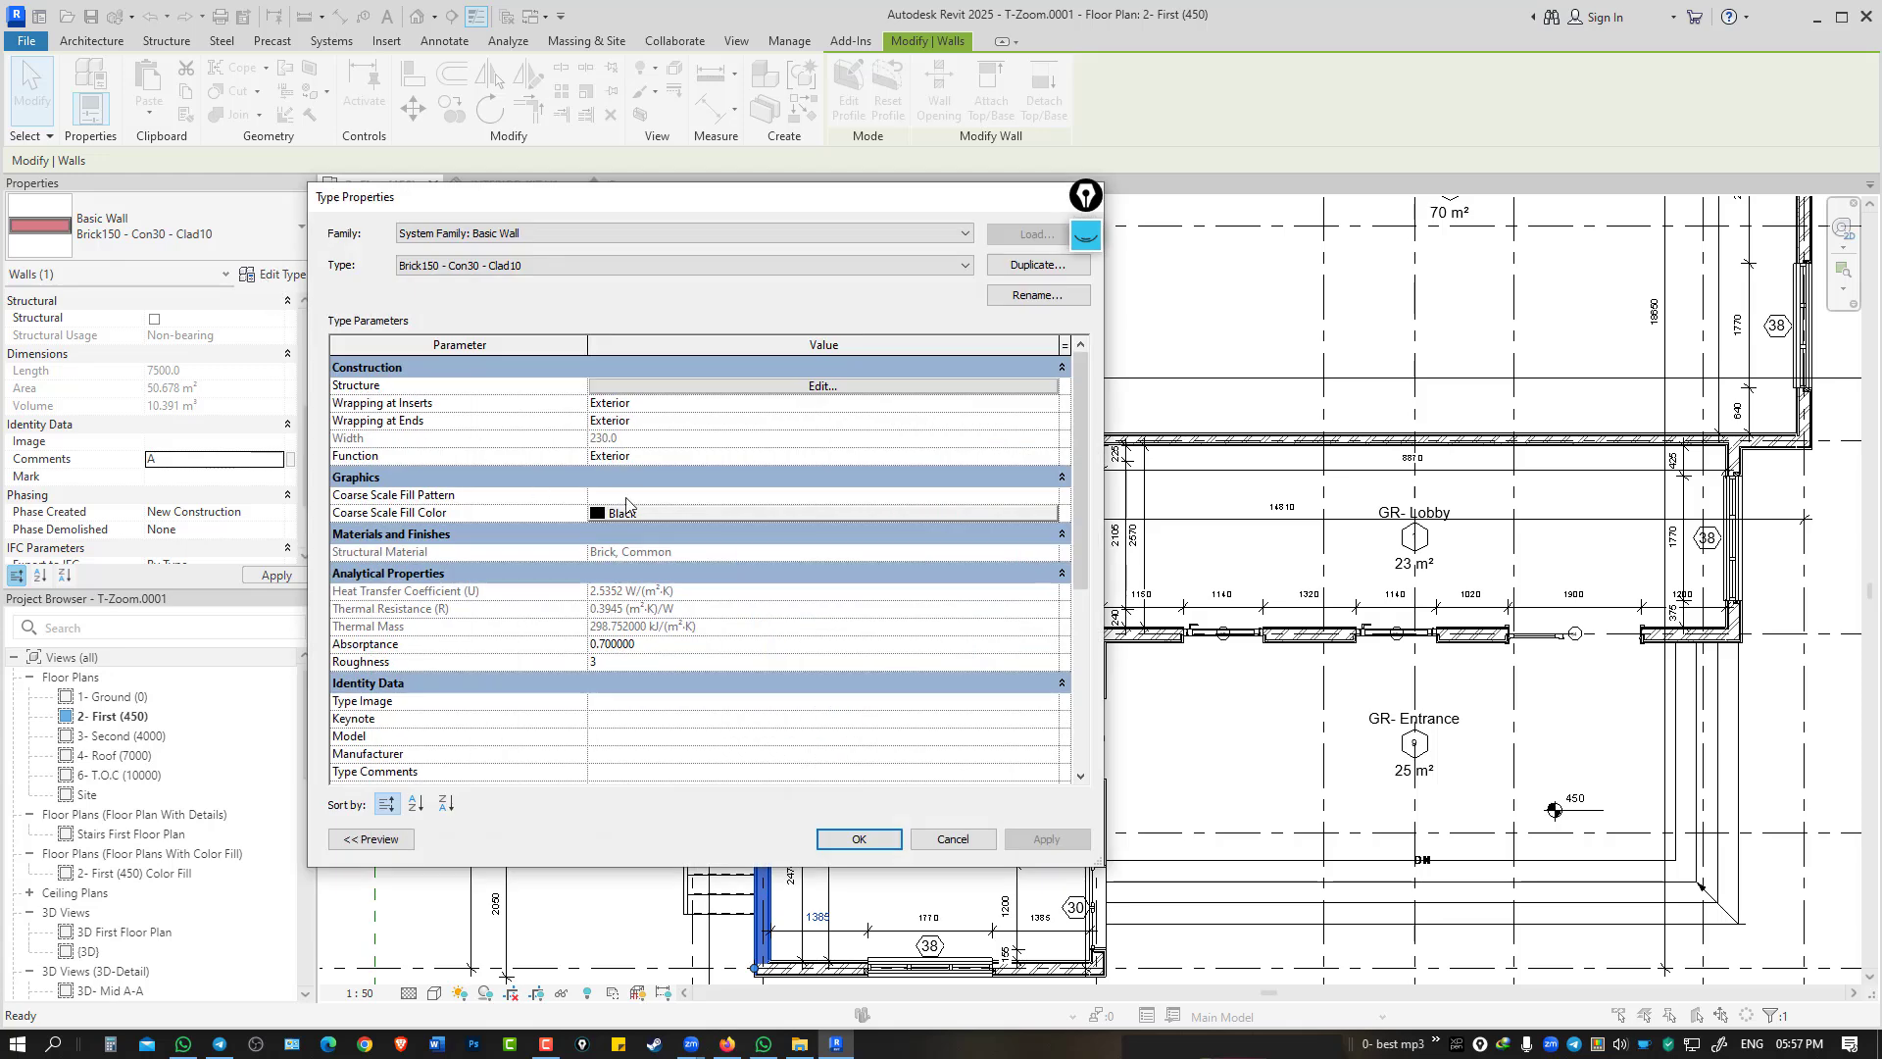
left_click(834, 843)
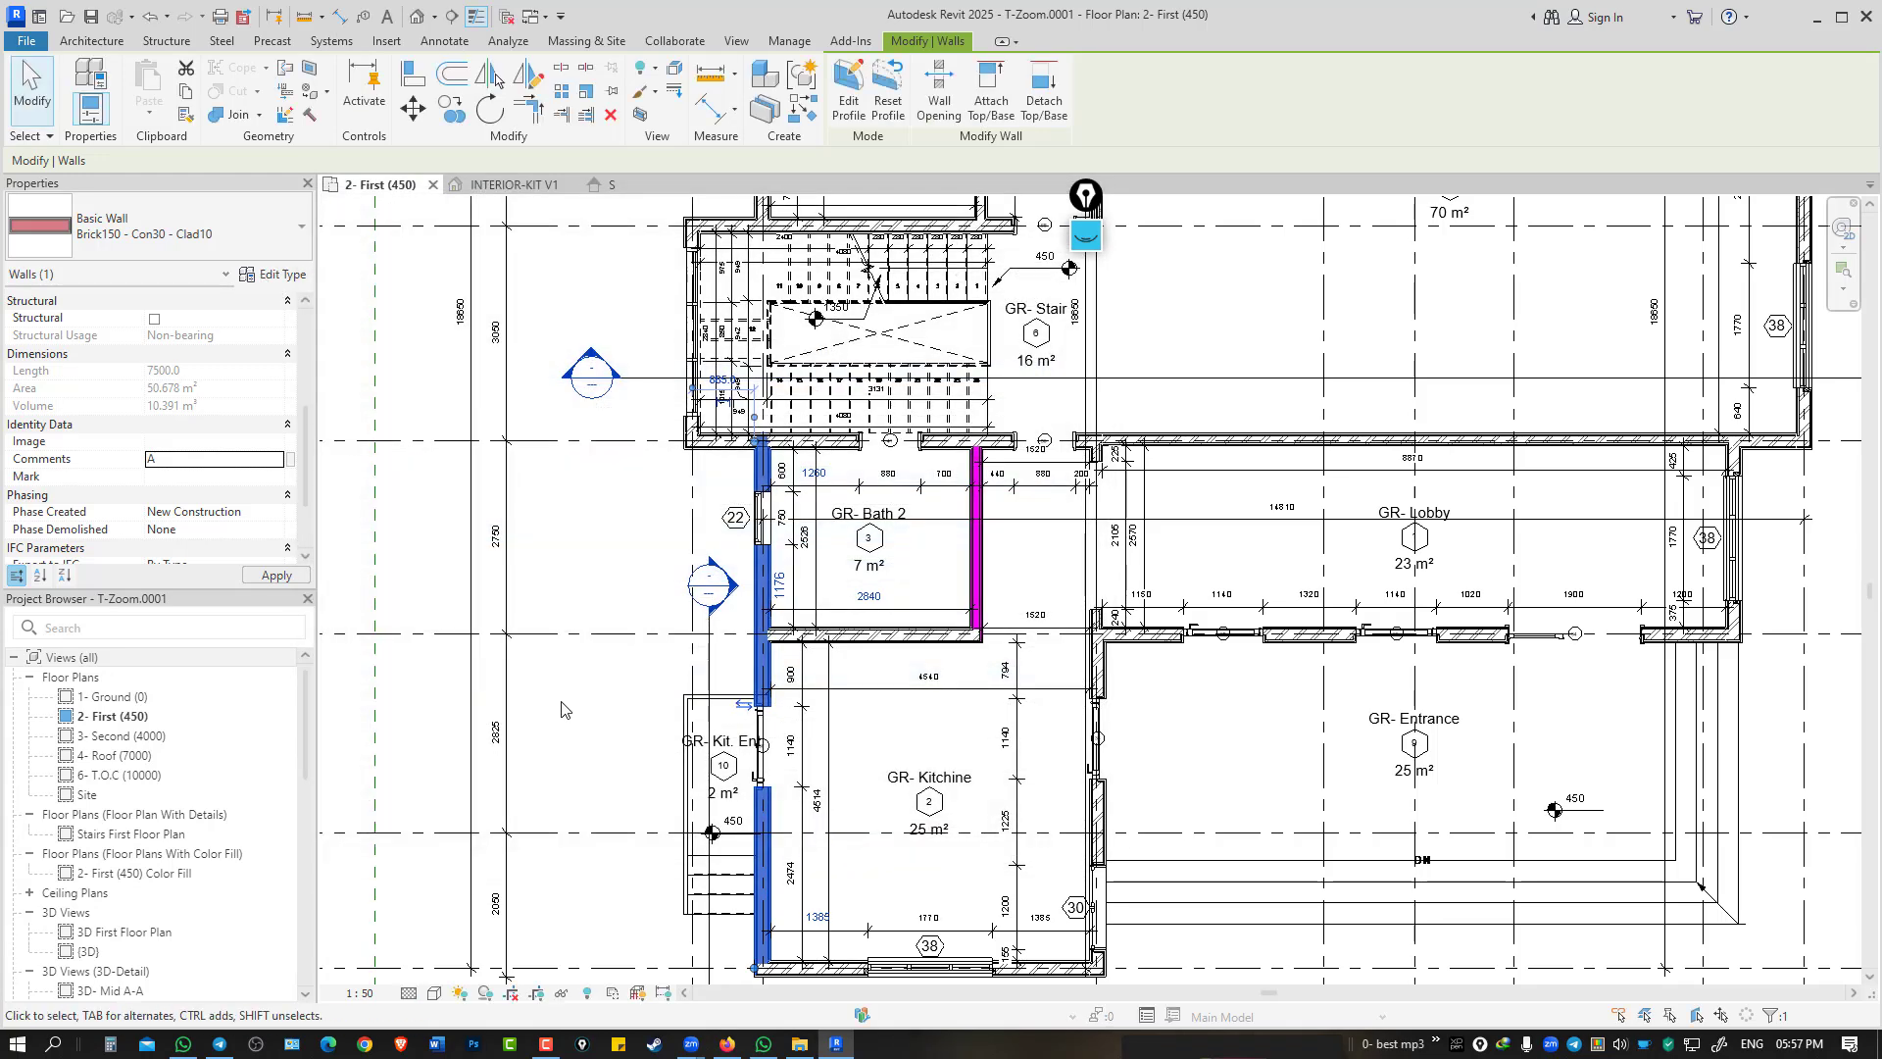
left_click(562, 710)
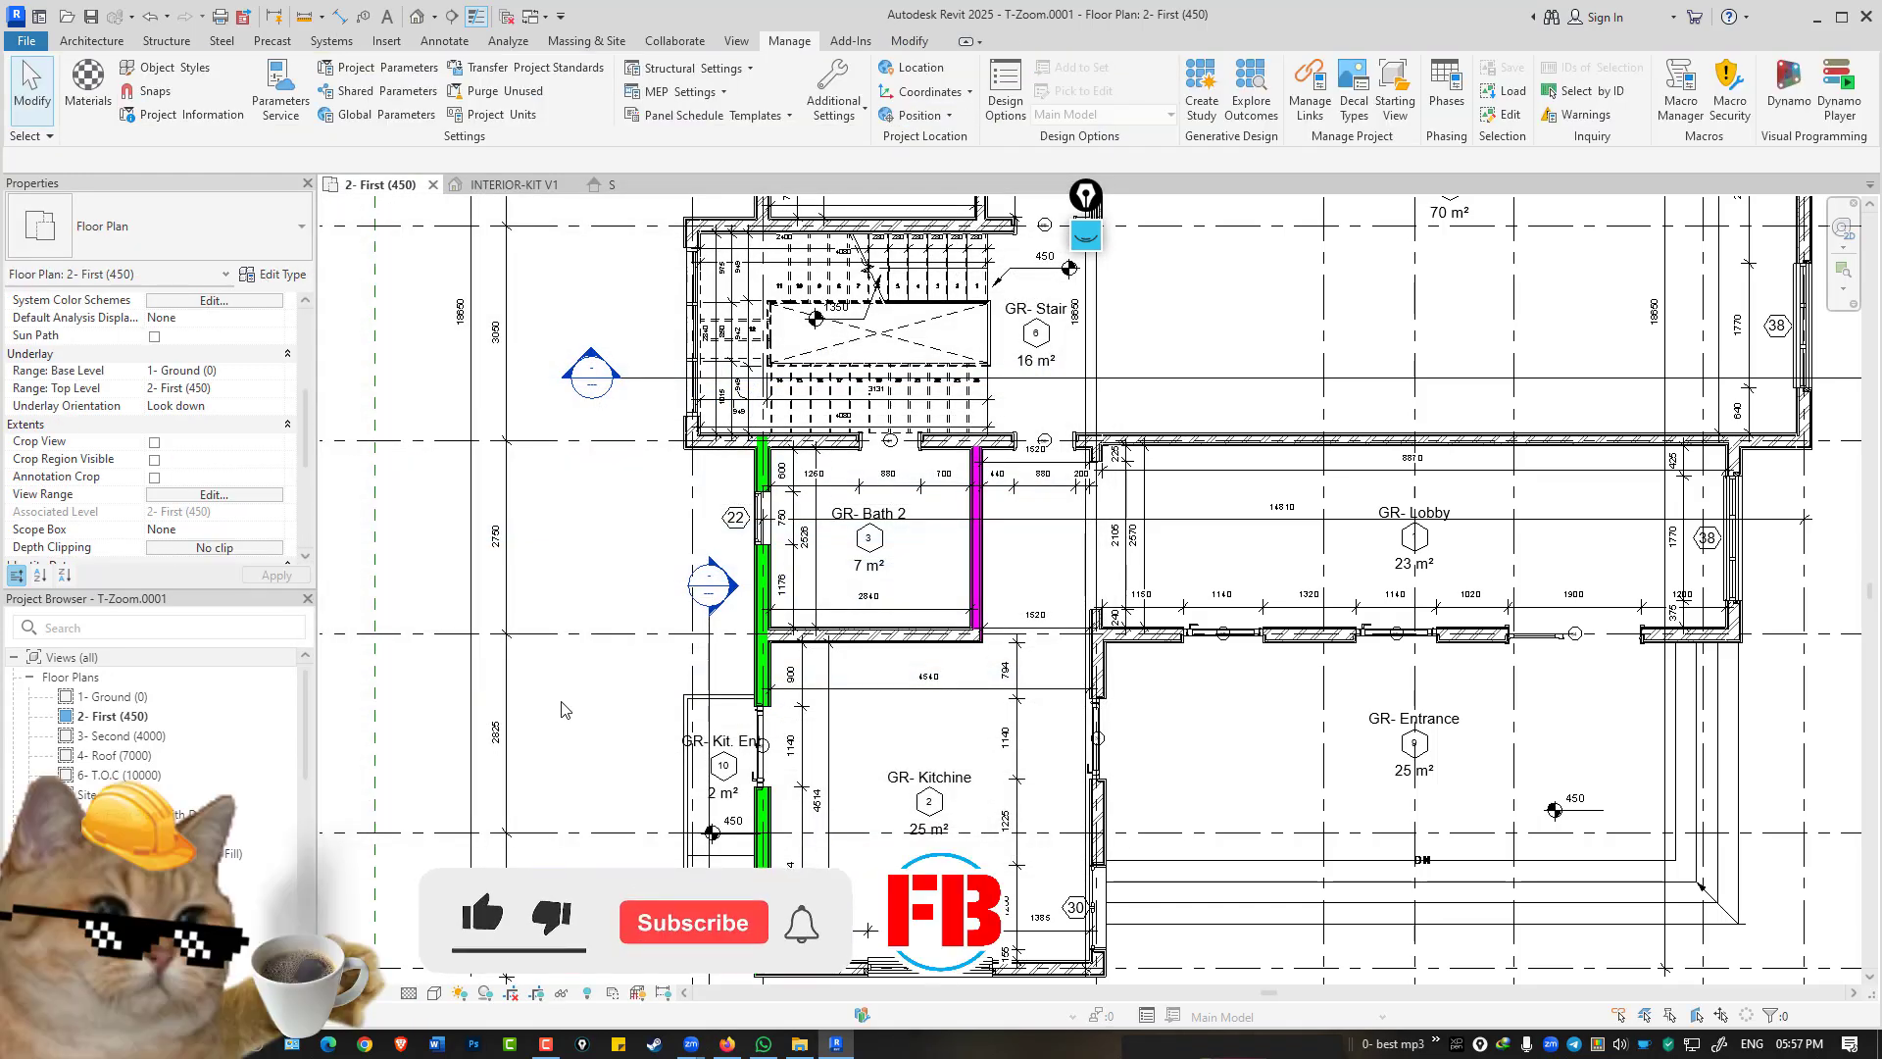
Review filters w and w2 in the plan's VG Filters tab and cancel unchanged.
key("v")
key("g")
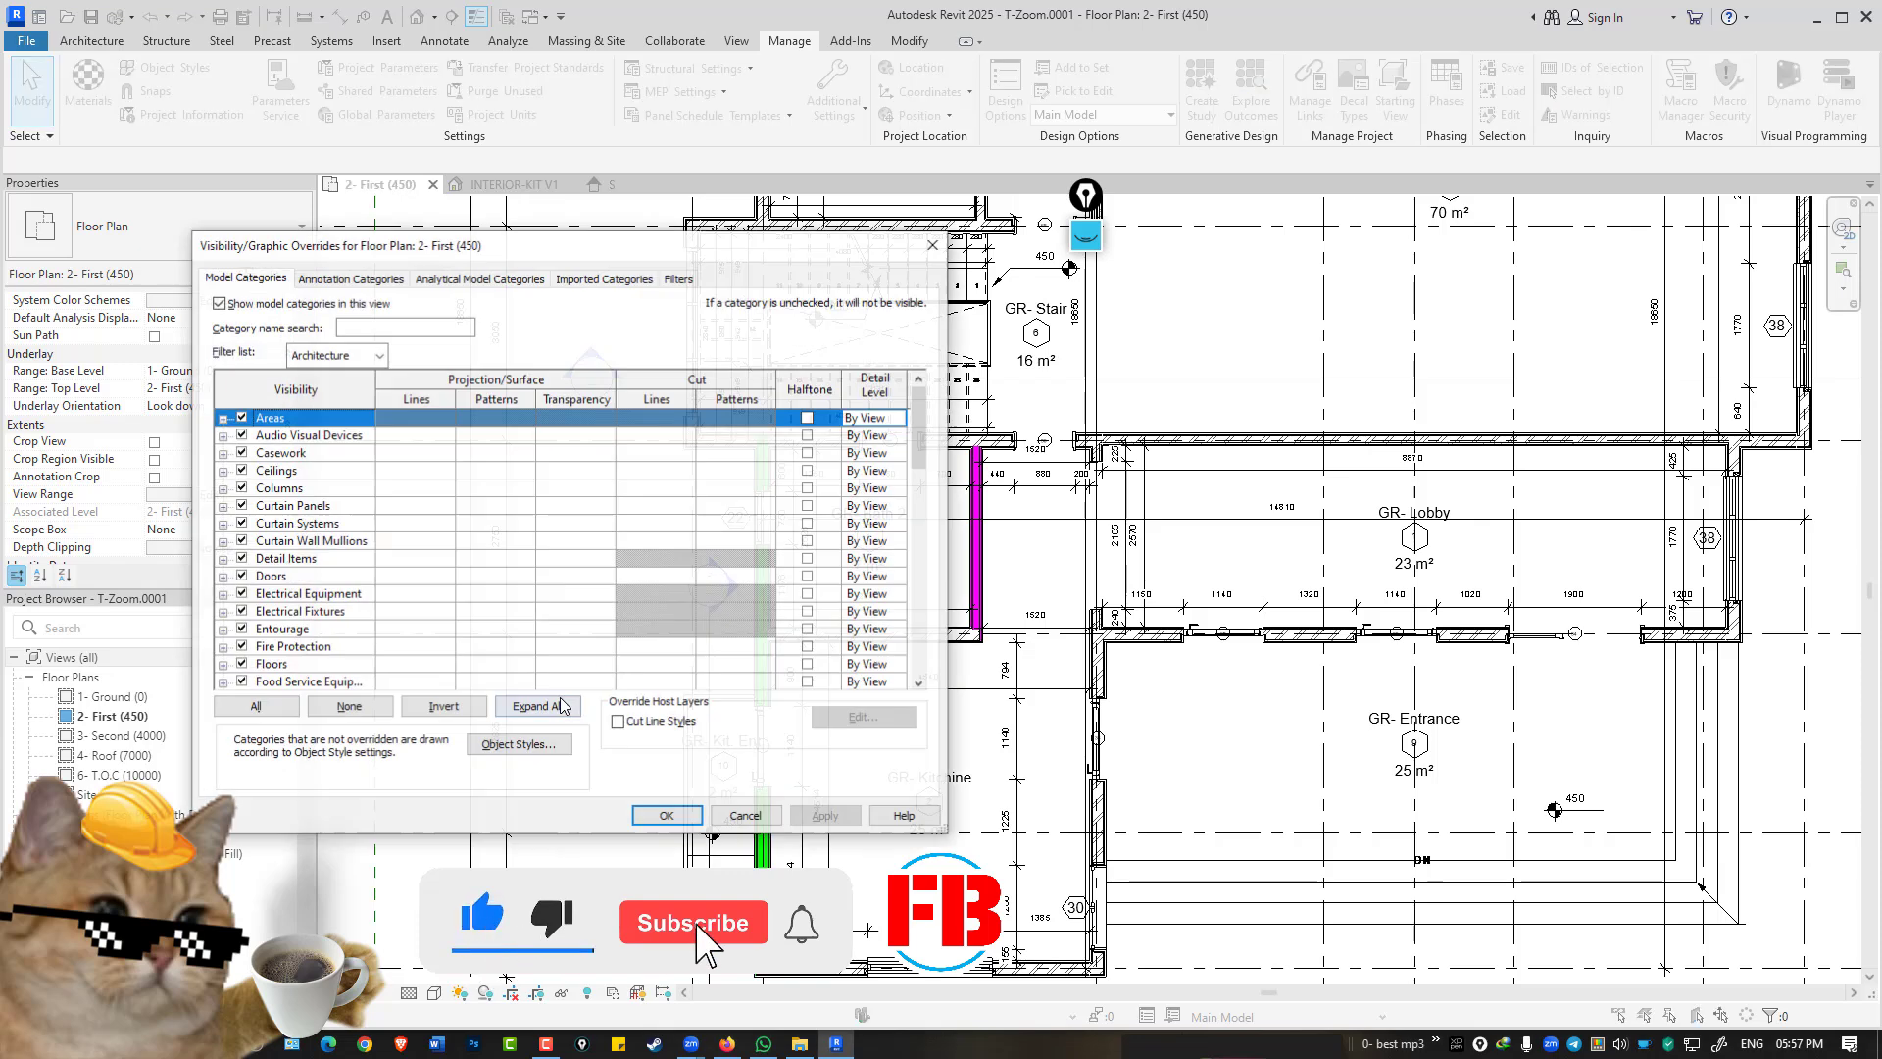
left_click(669, 281)
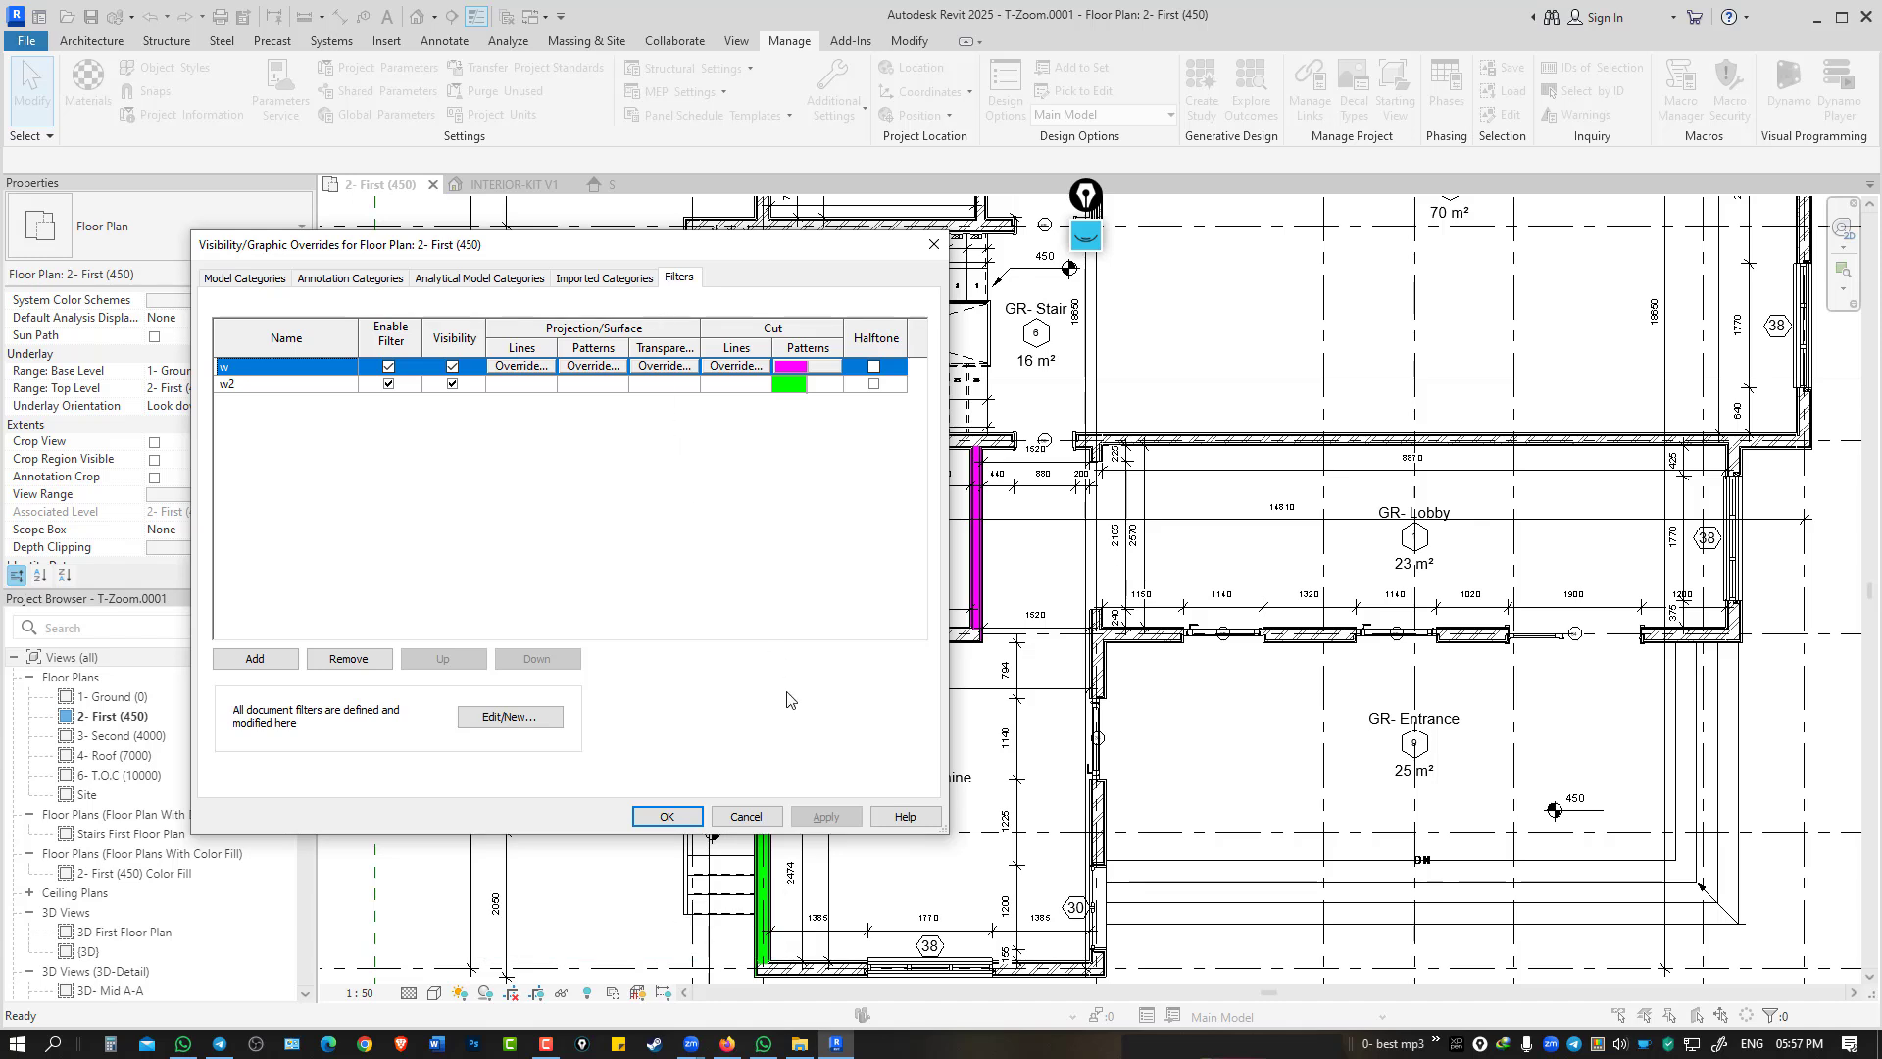
left_click(766, 819)
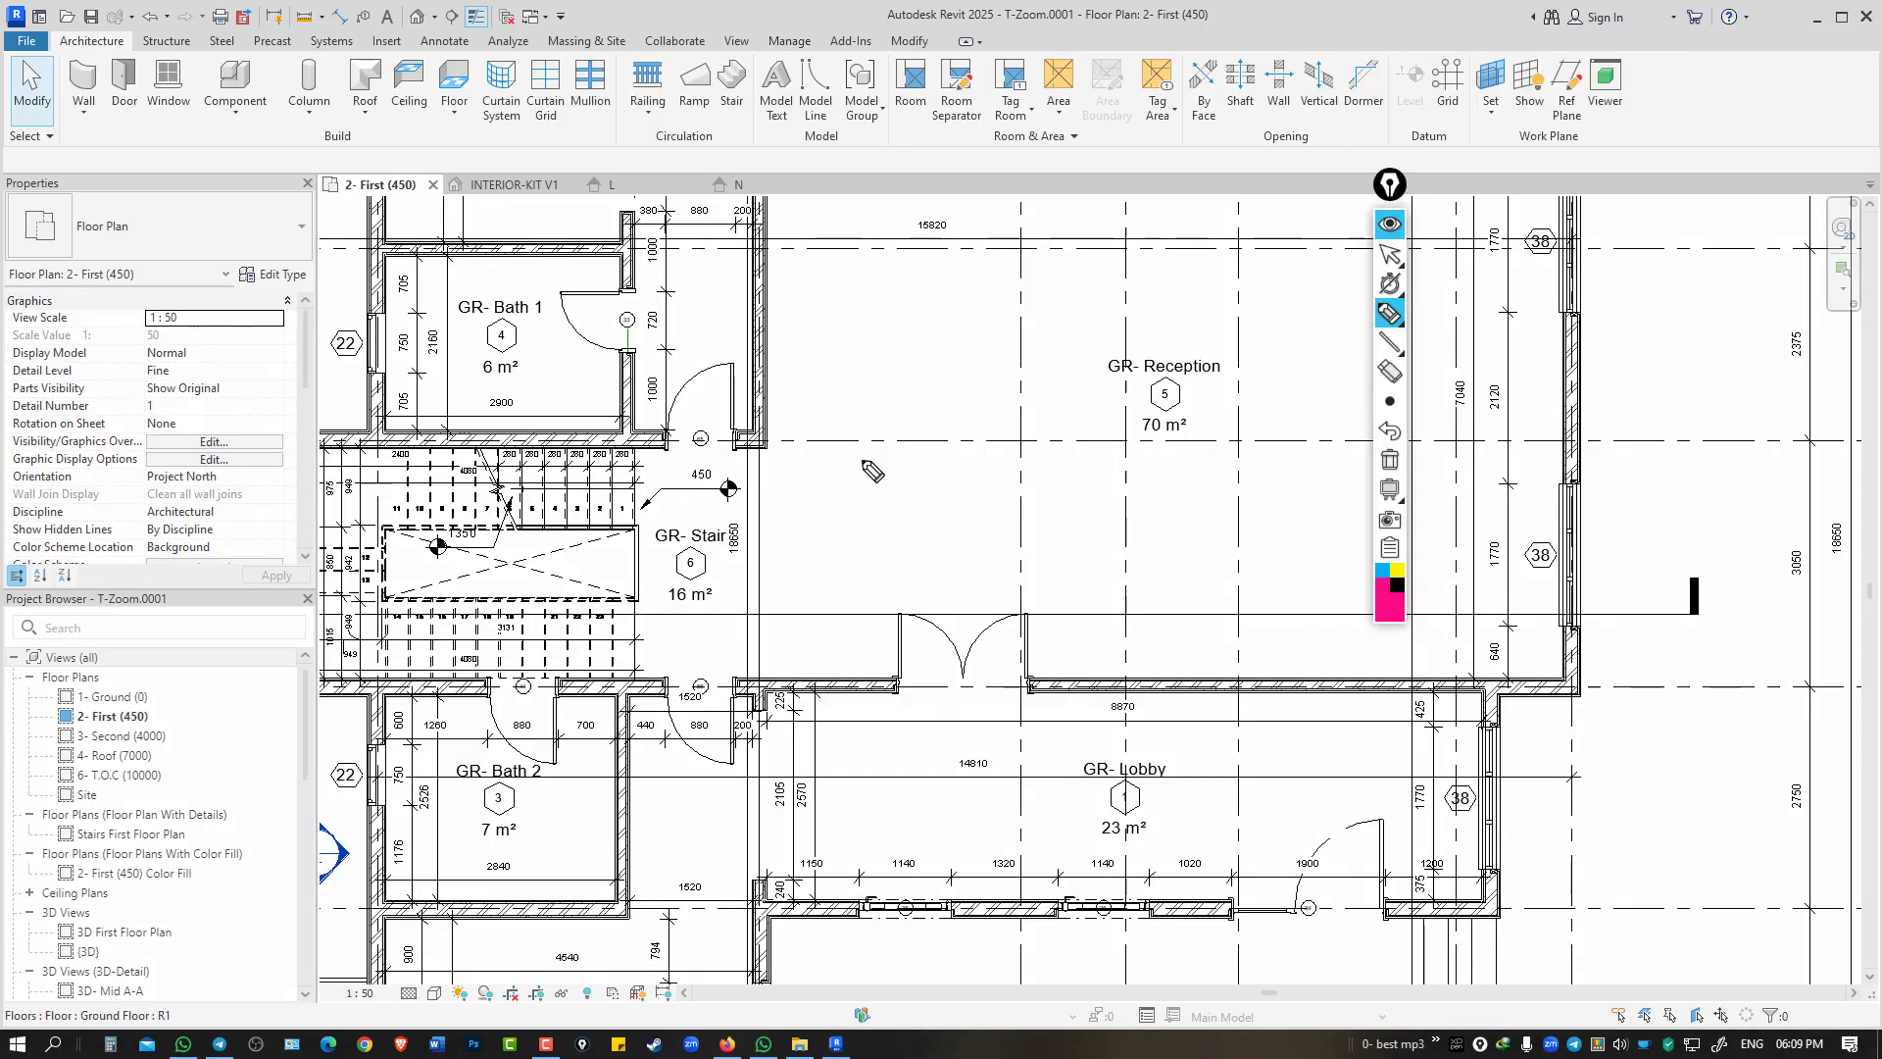
left_click_drag(686, 345, 730, 353)
left_click_drag(956, 576, 969, 594)
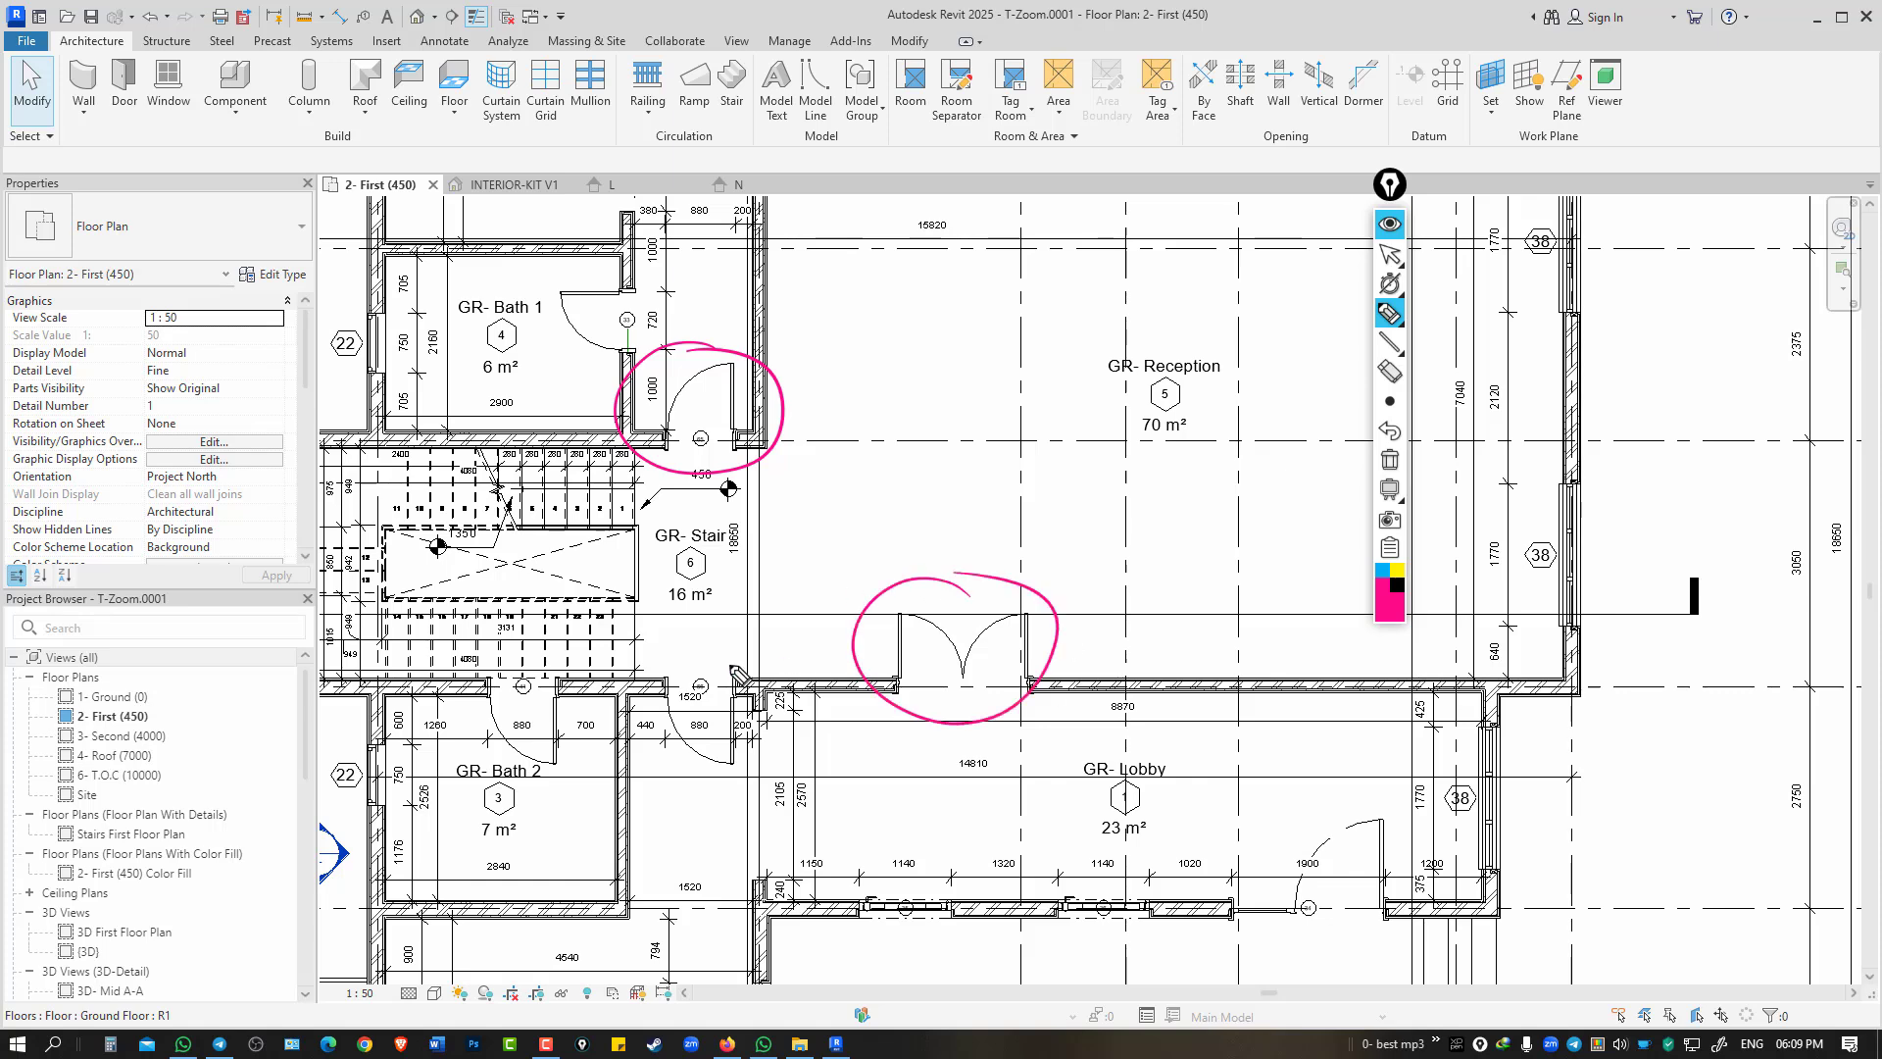
left_click_drag(730, 649, 720, 644)
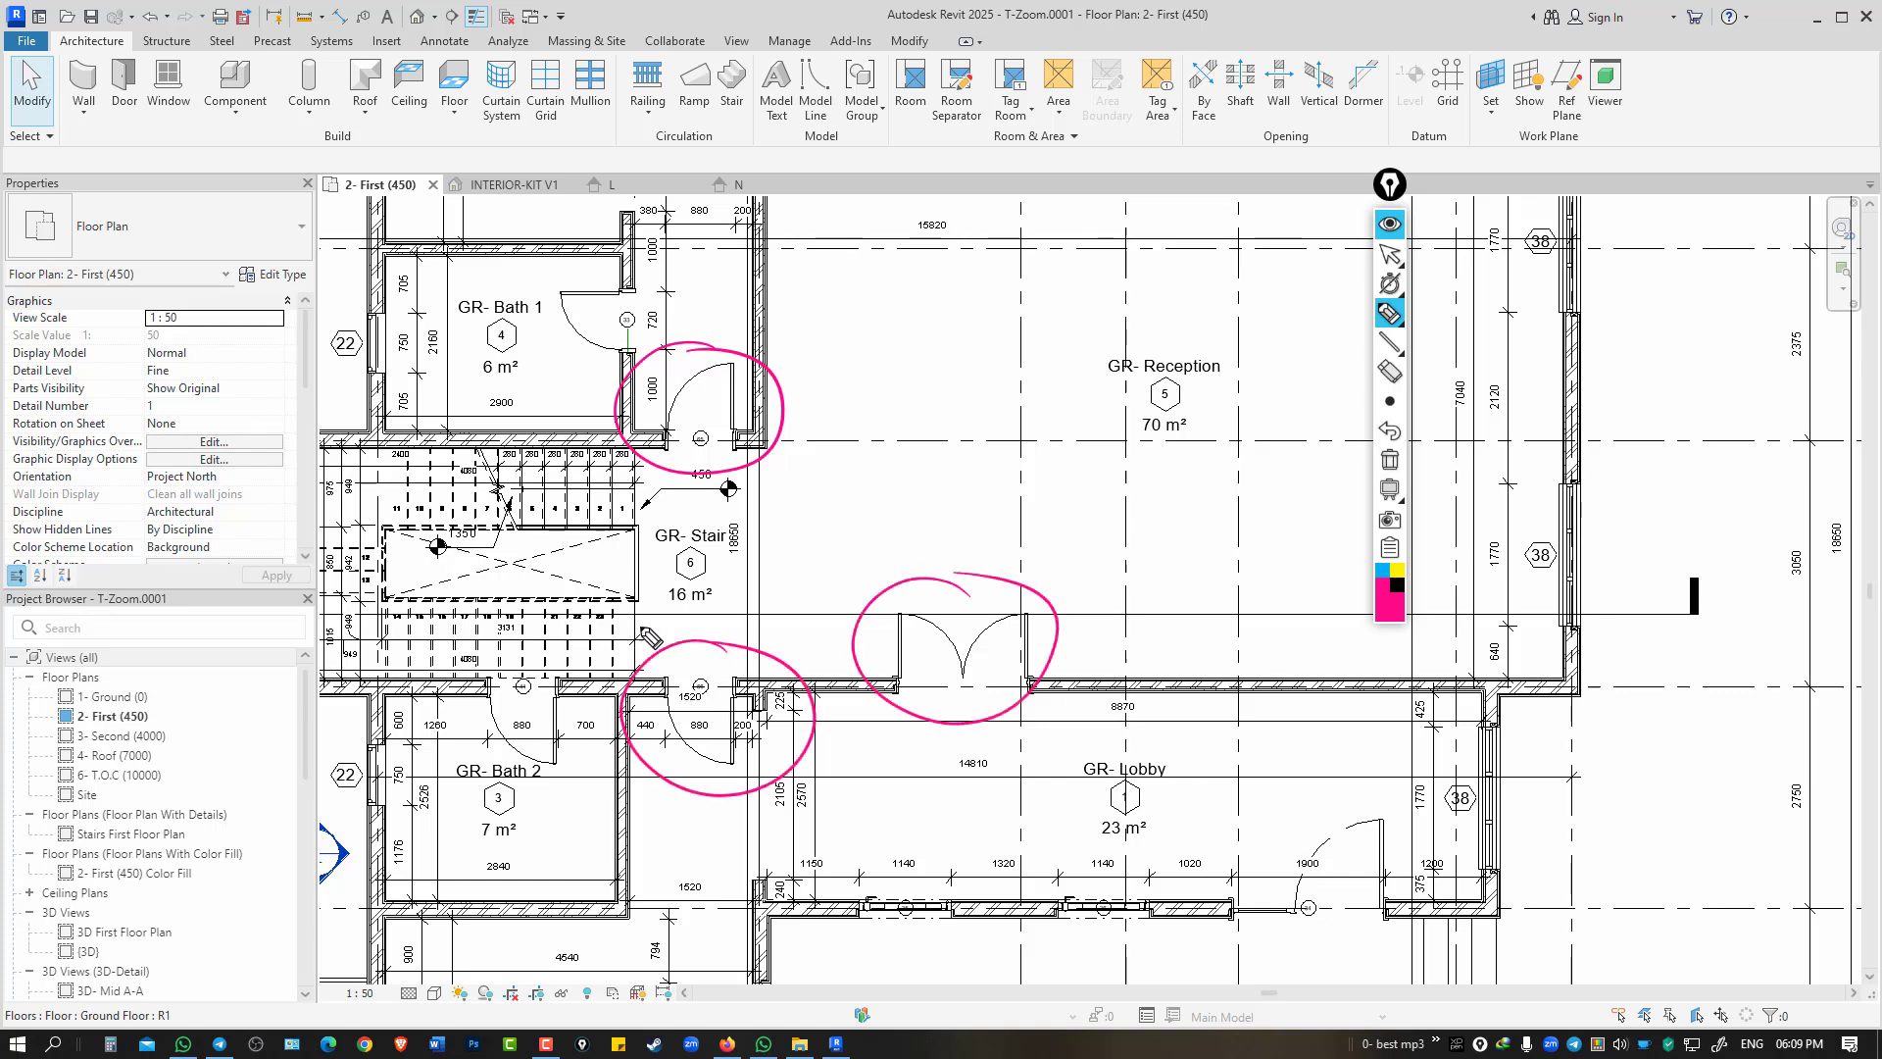
left_click(1392, 461)
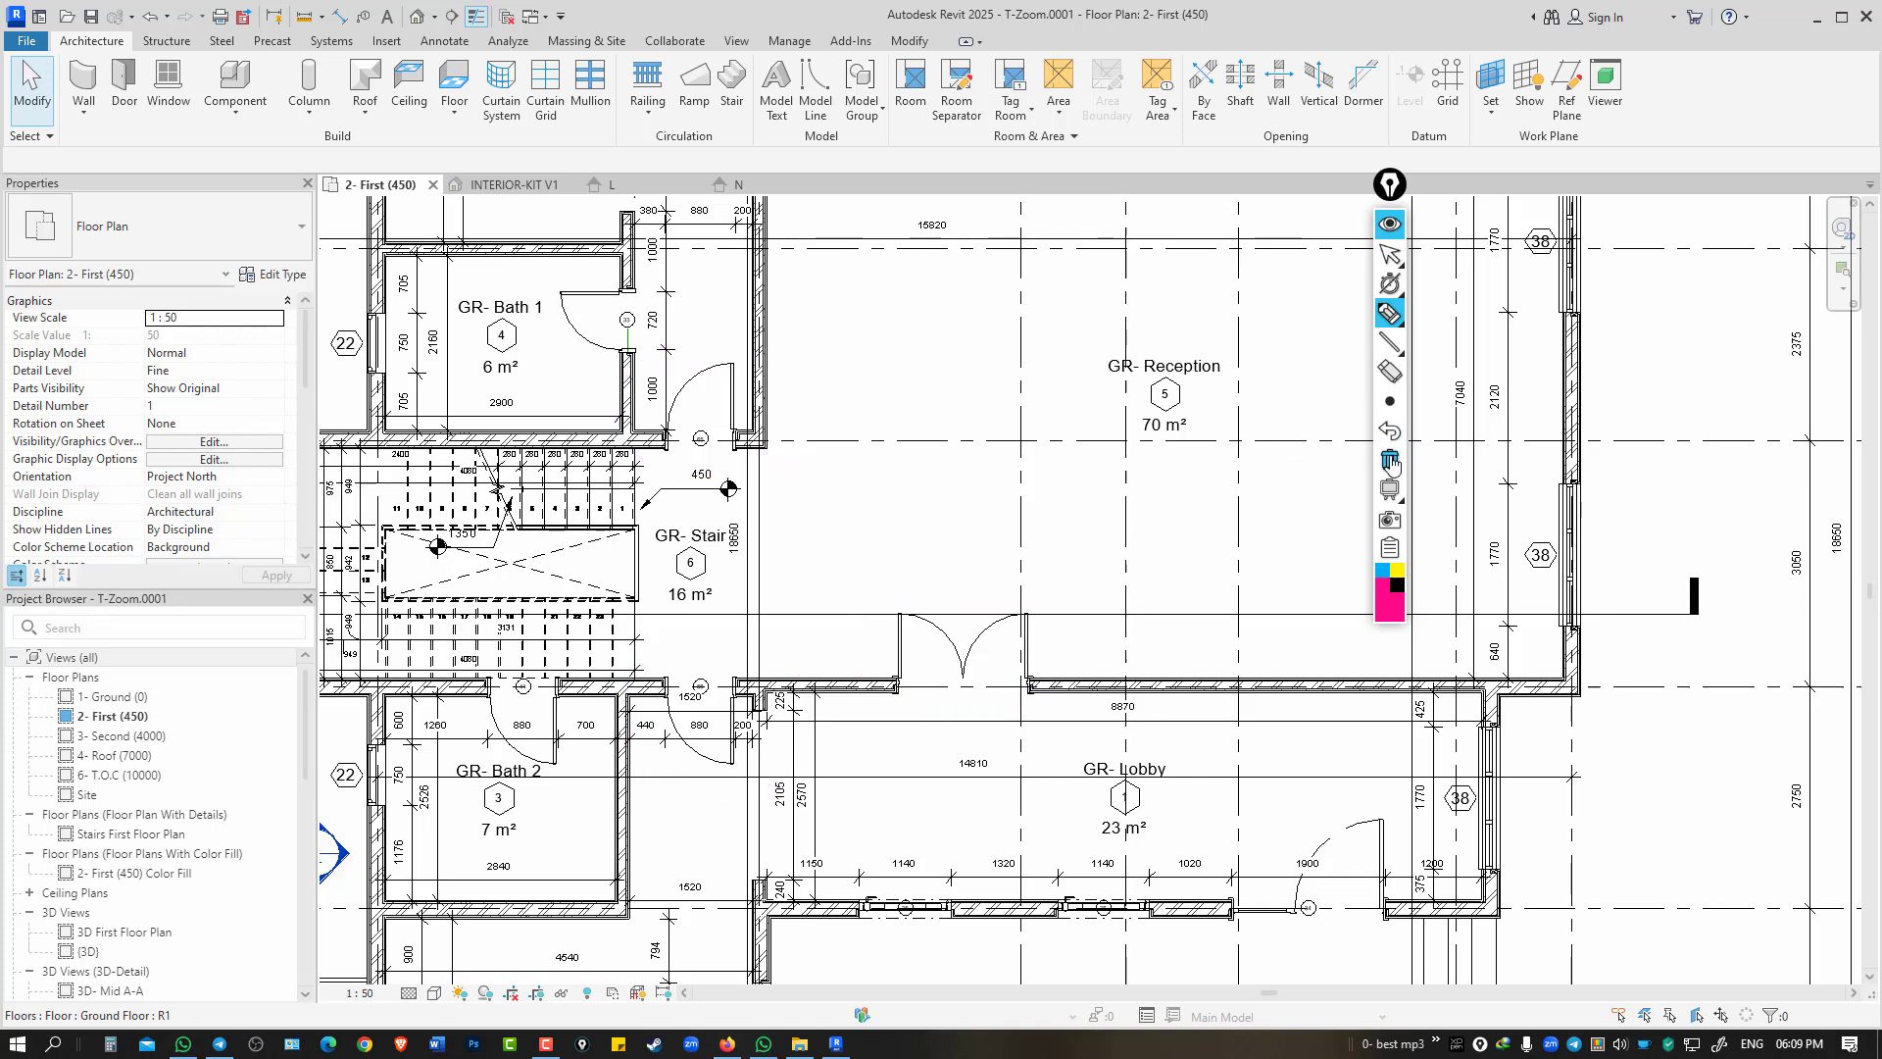
left_click(1390, 224)
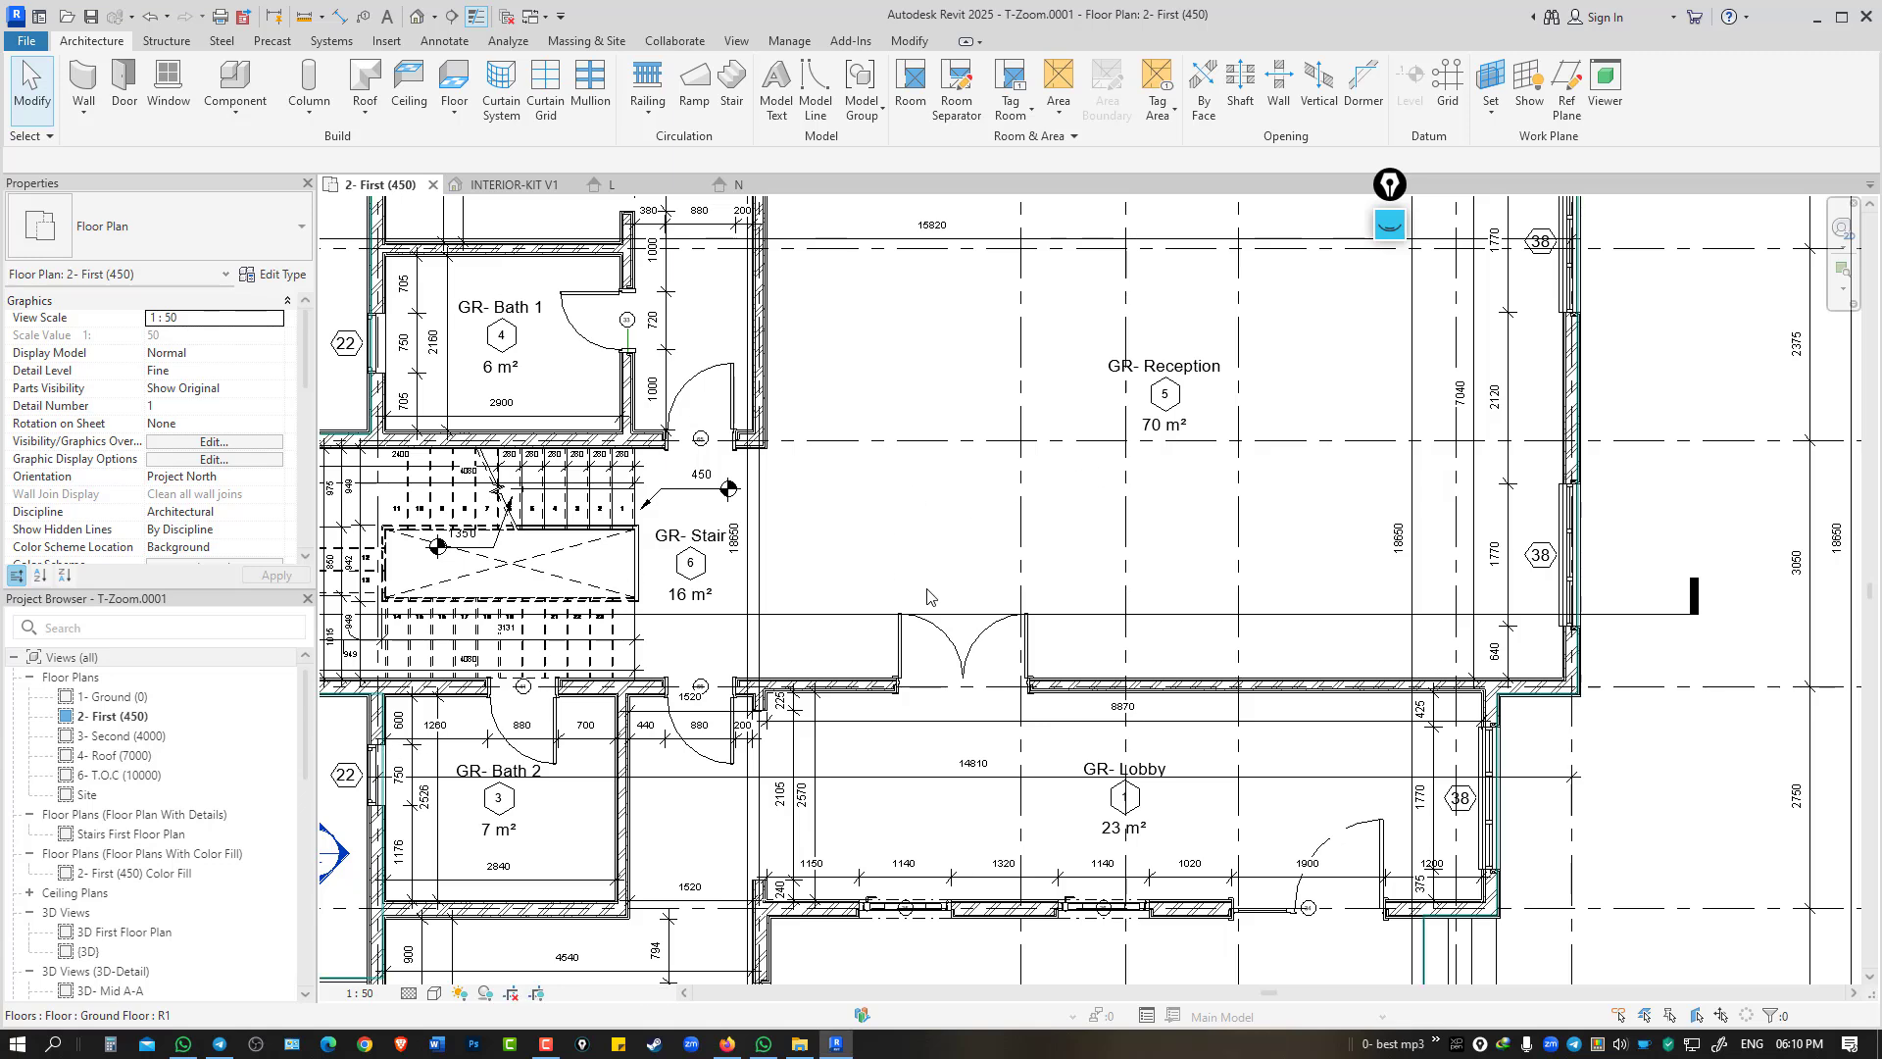
Open the plan's visibility overrides and expand the Doors category's subcategories.
middle_click_drag(898, 526, 945, 546)
key("v")
key("g")
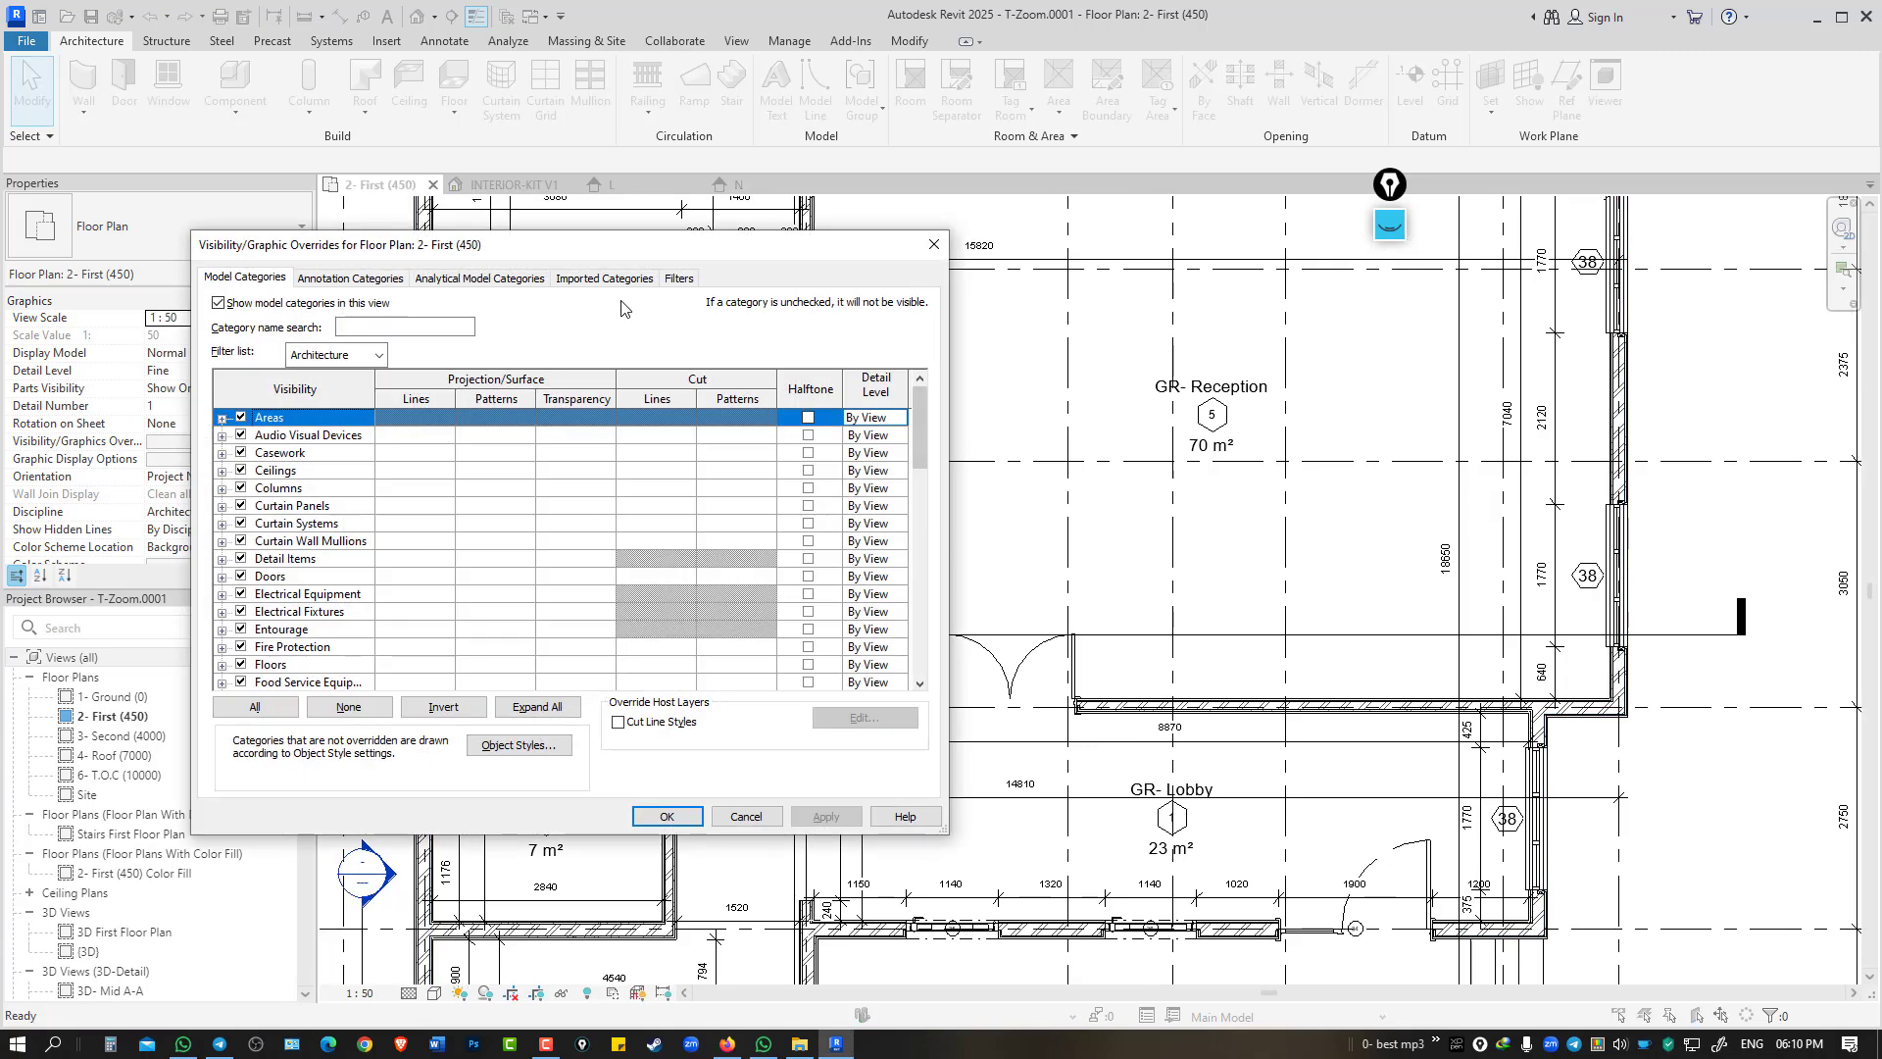
mouse_move(715, 244)
left_mouse_down()
mouse_move(1534, 145)
mouse_move(1505, 75)
left_mouse_up()
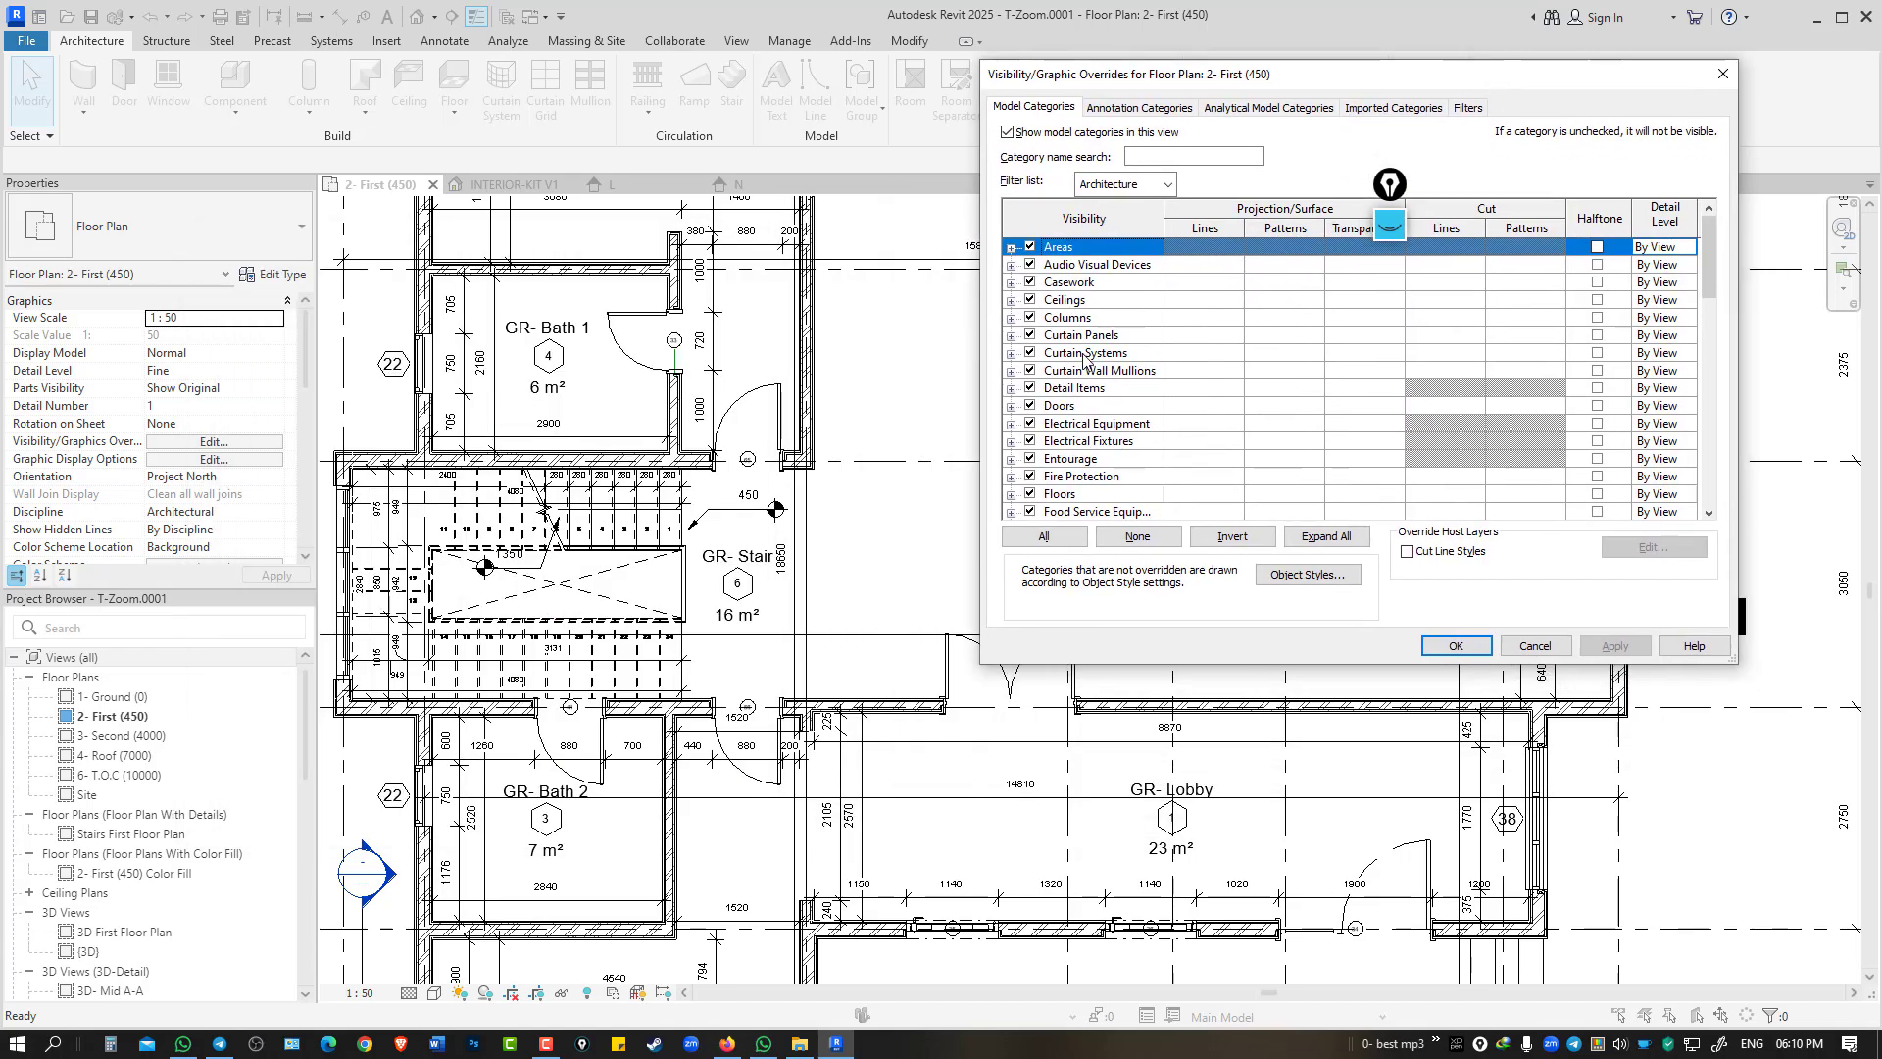
left_click(1088, 353)
left_click(1011, 408)
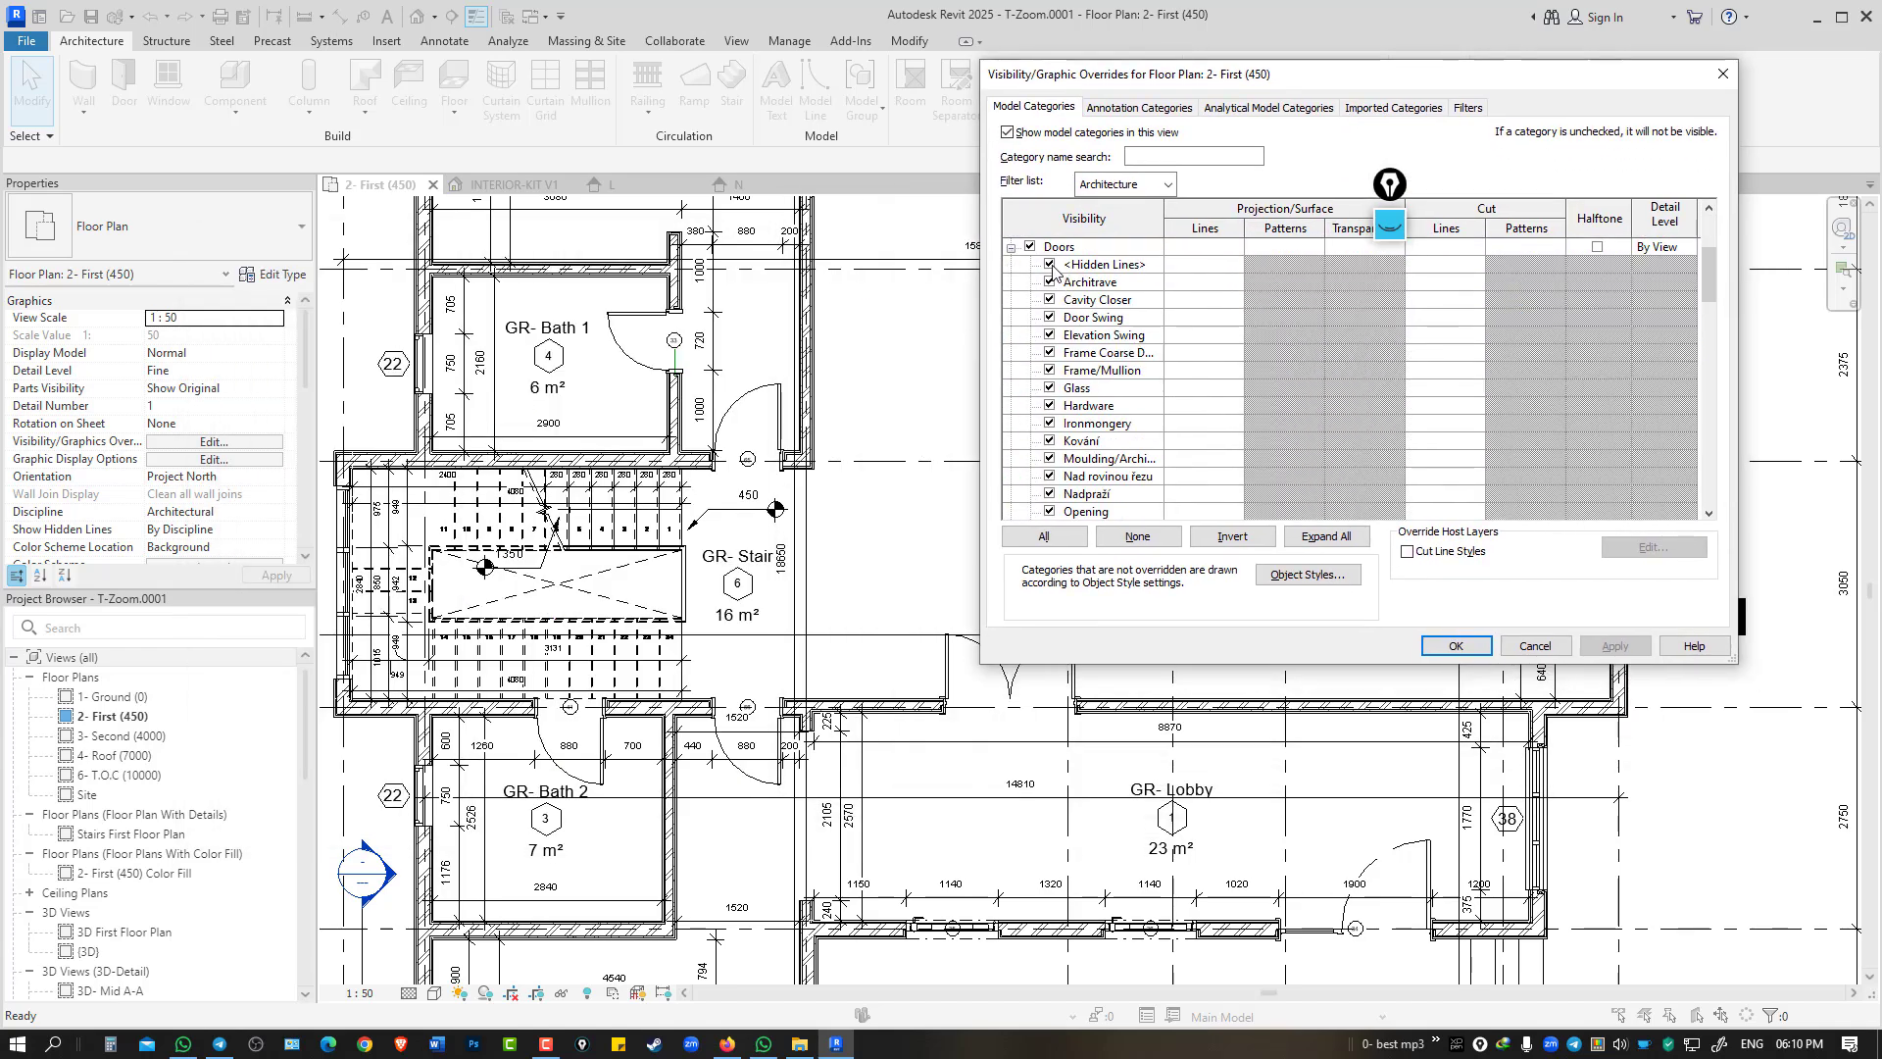
scroll(1064, 343, "down", 2)
scroll(1068, 421, "down", 2)
scroll(1073, 495, "down", 1)
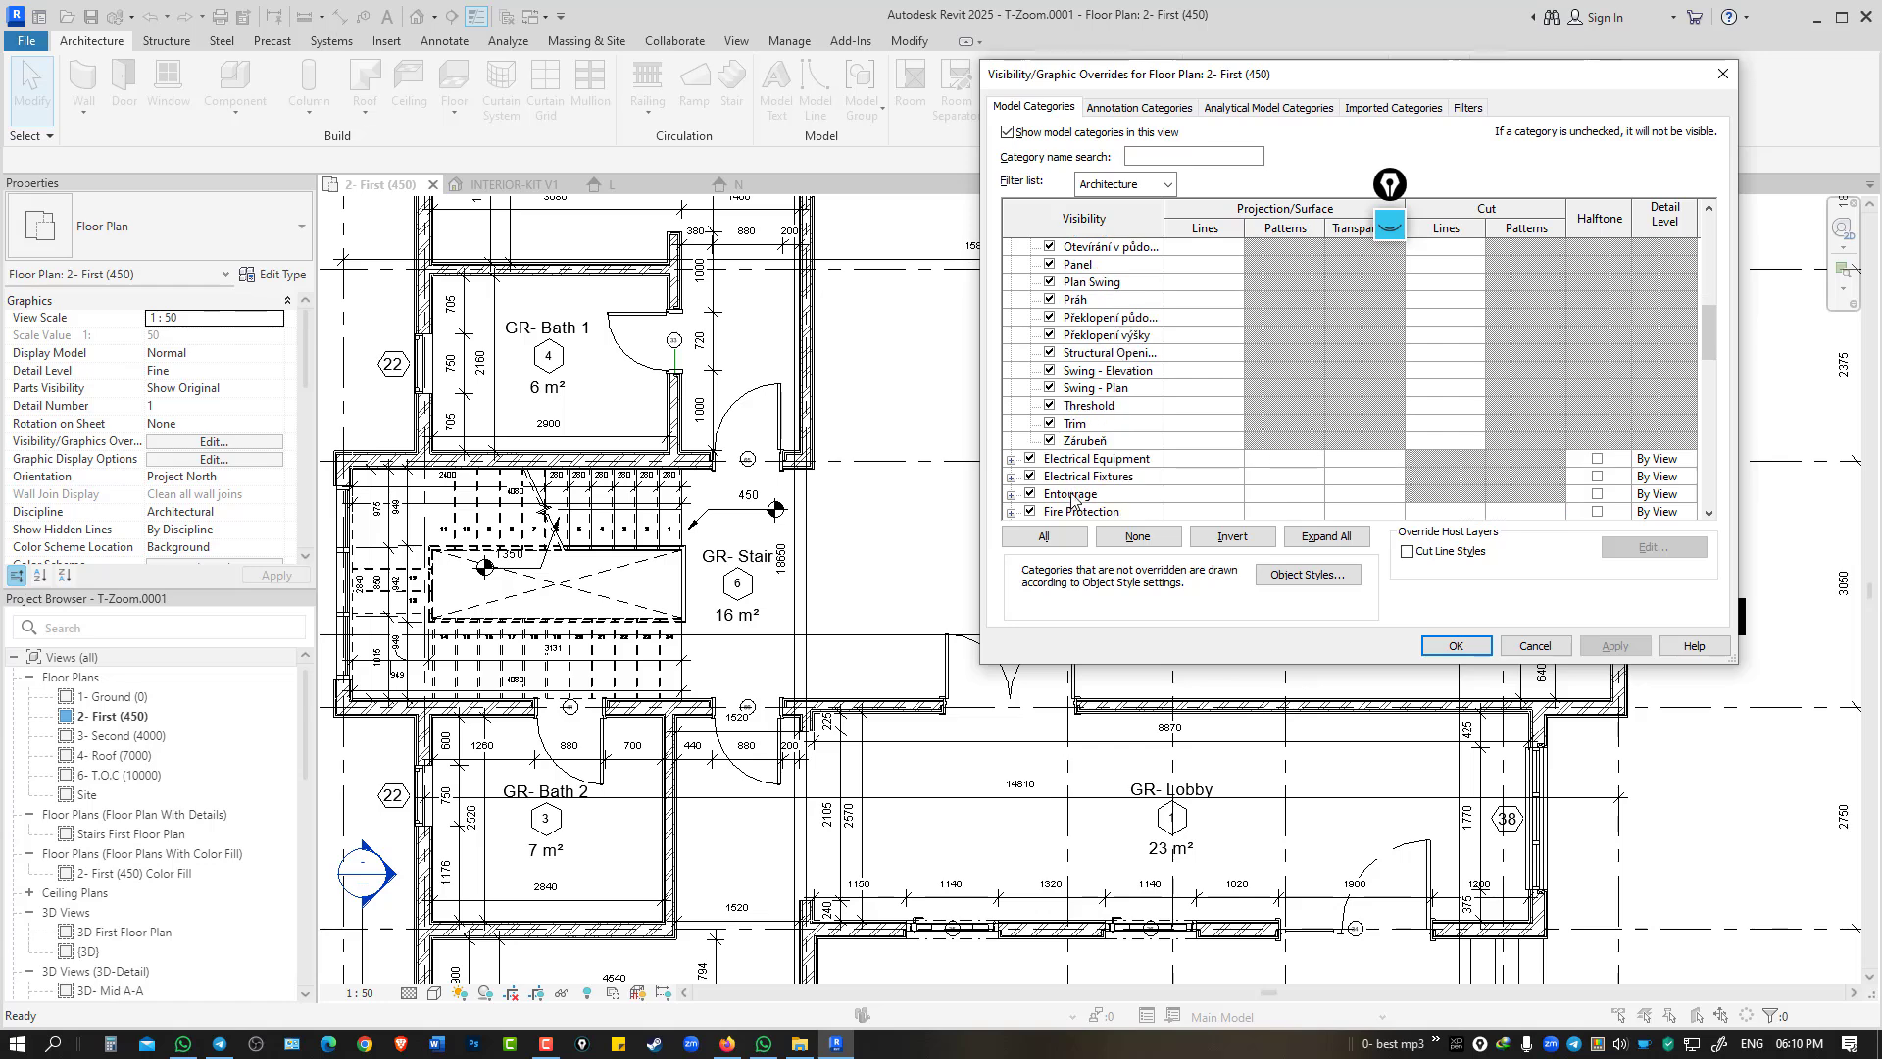
Uncheck all Doors subcategories, then turn Frame Coarse back on.
left_click(1092, 443, "shift")
left_click(1049, 441)
scroll(1099, 355, "up", 2)
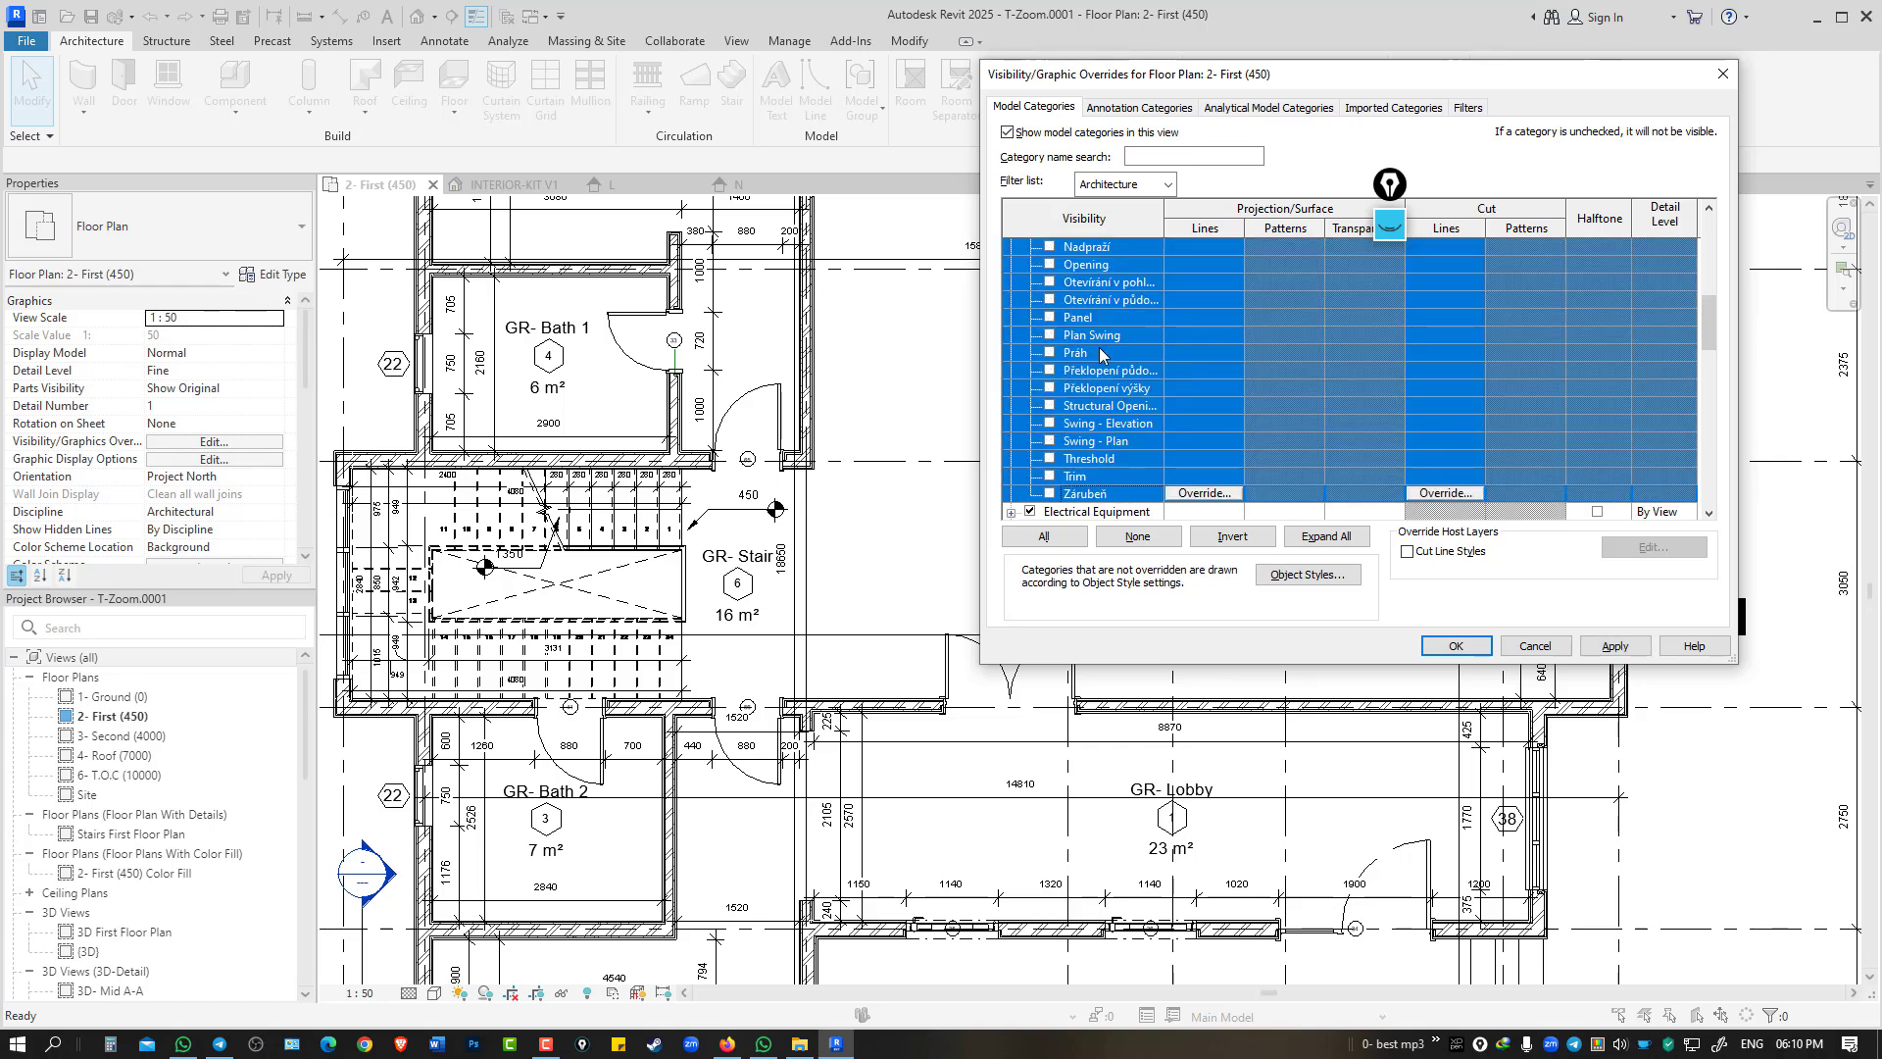
scroll(1100, 355, "up", 1)
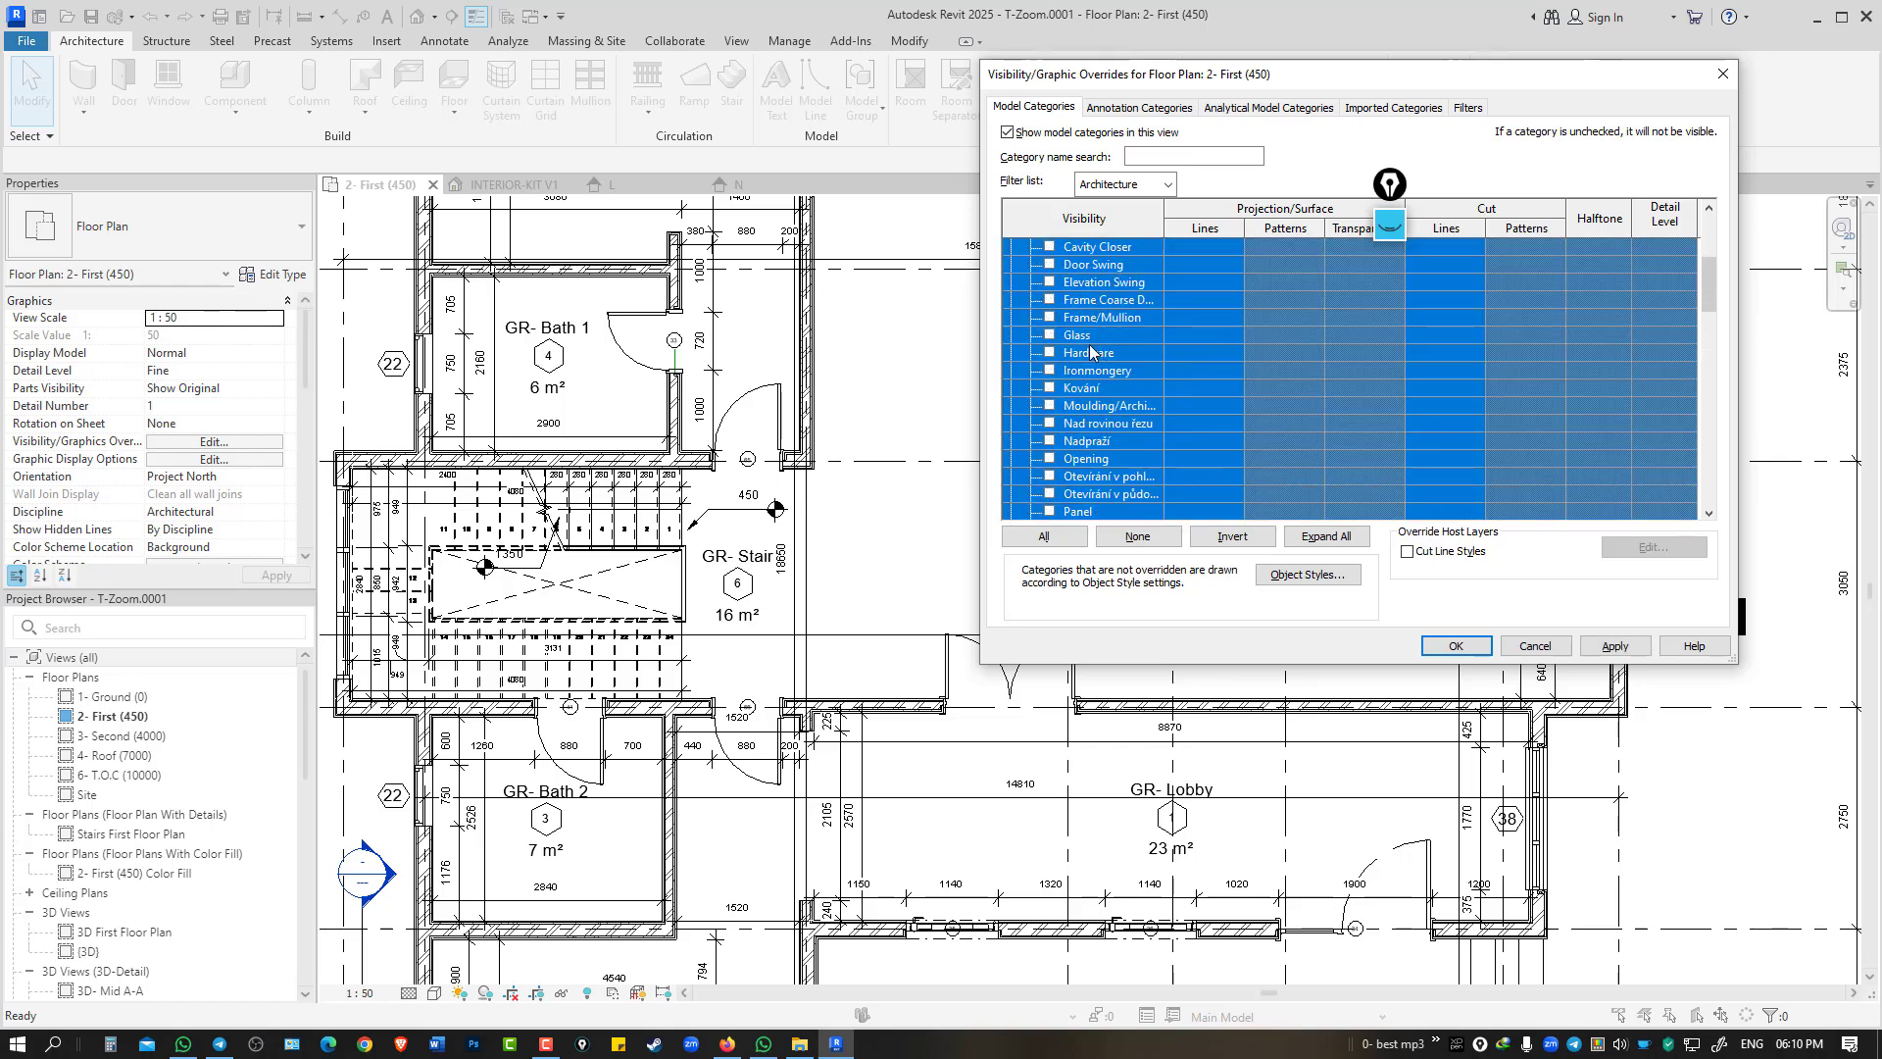
scroll(1083, 310, "up", 2)
left_click(1069, 306)
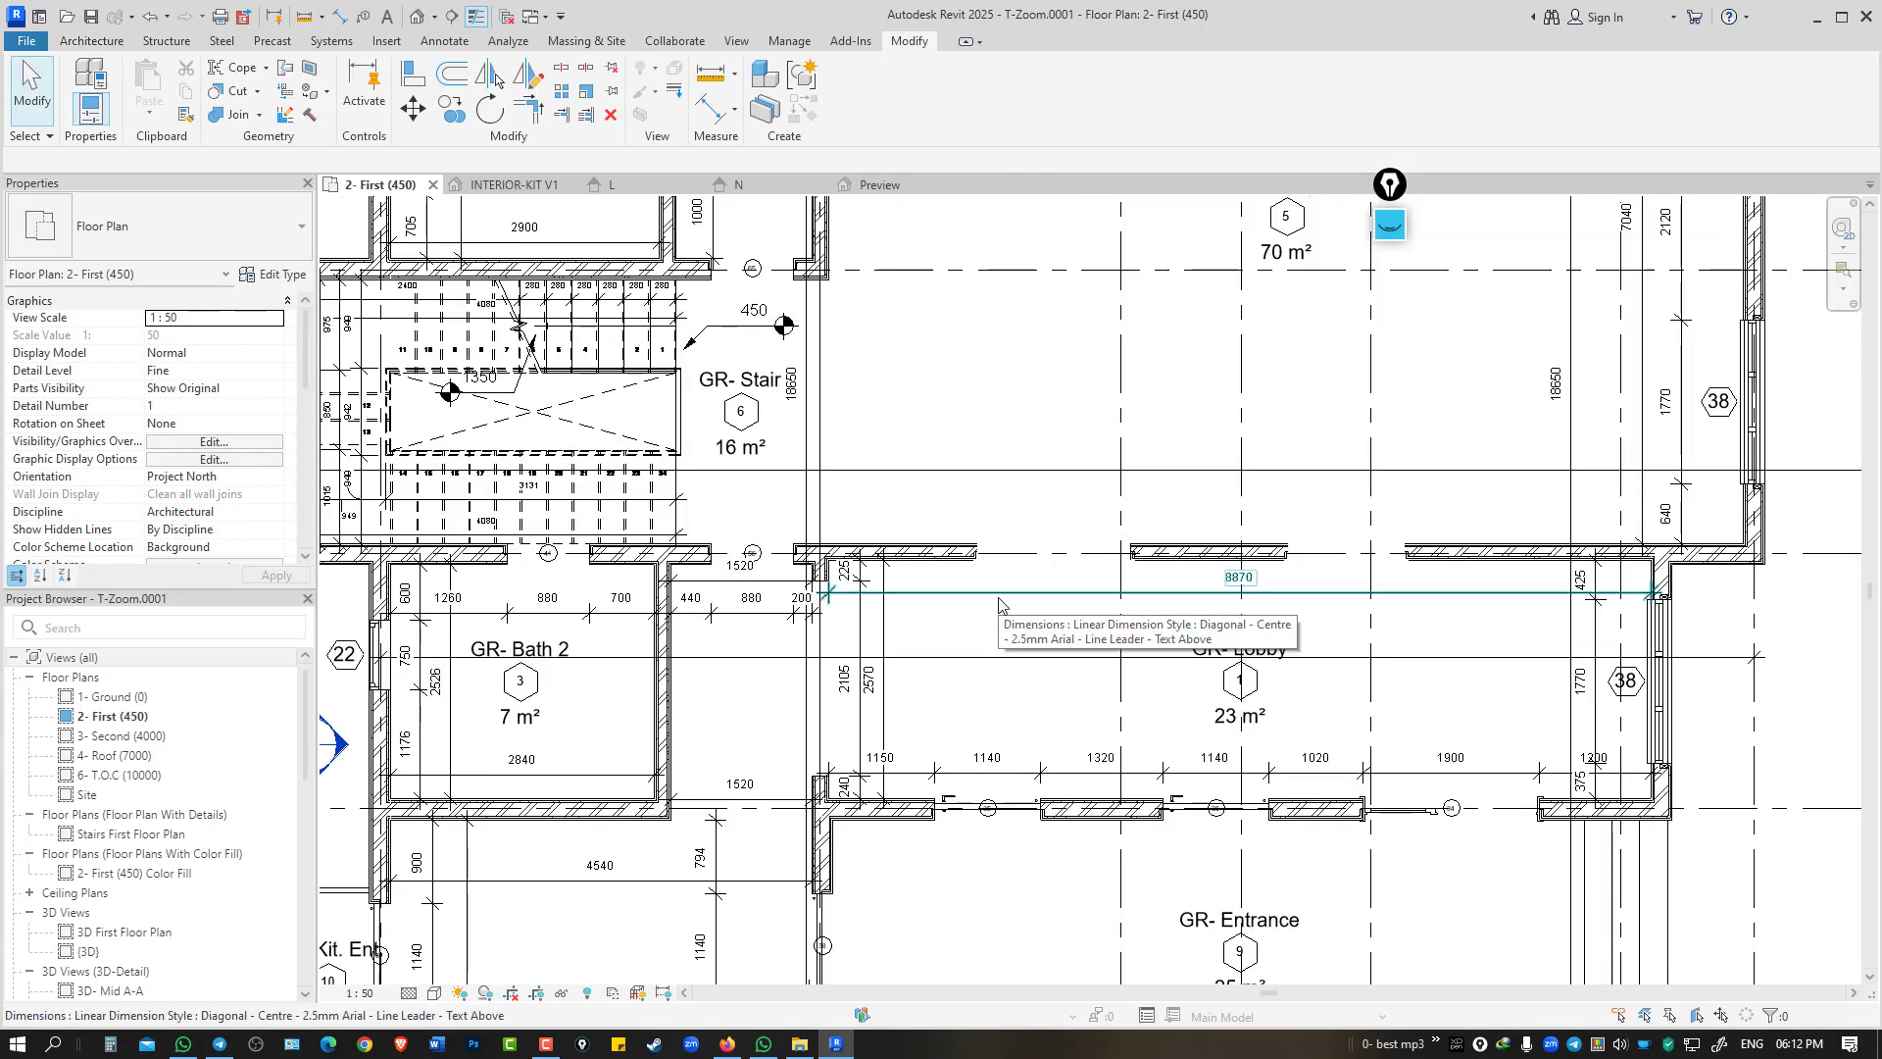
Turn on the Trim subcategory under Doors and apply the visibility change.
scroll(1142, 544, "up", 3)
key("v")
key("v")
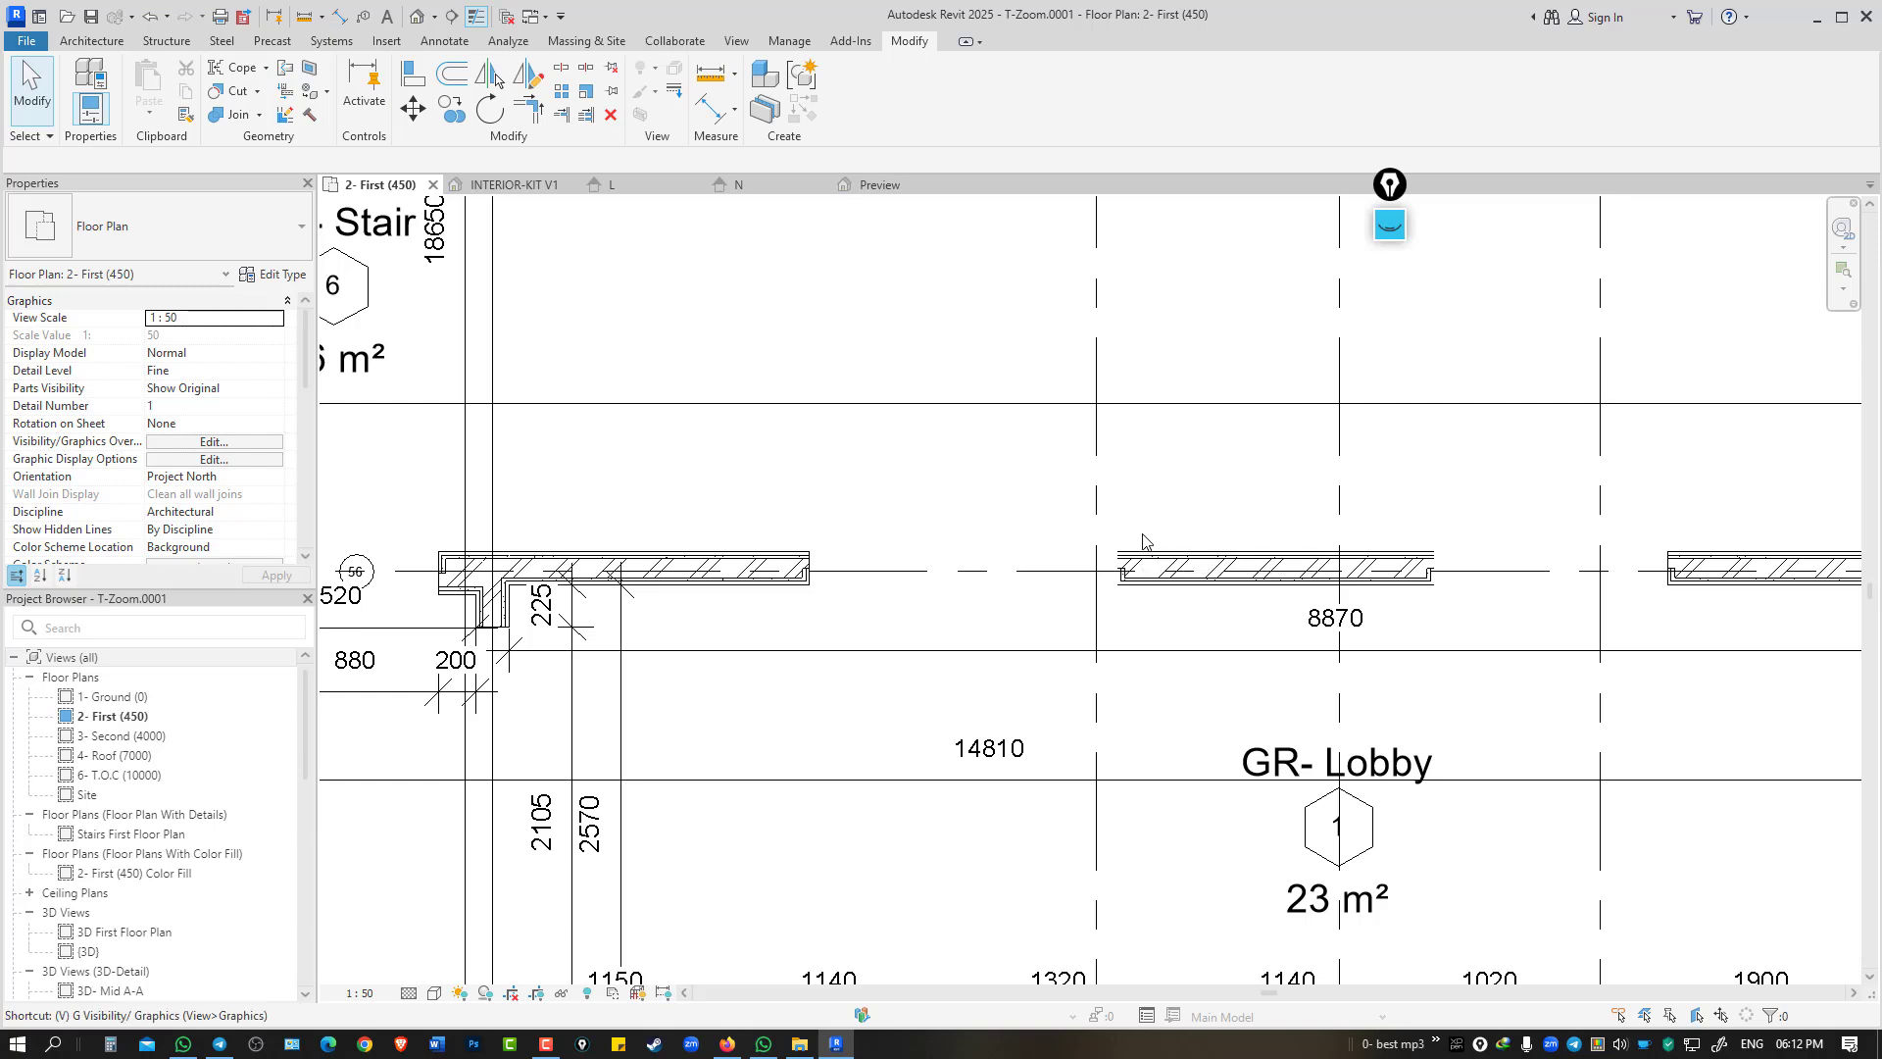
left_click(1044, 388)
scroll(1039, 421, "down", 1)
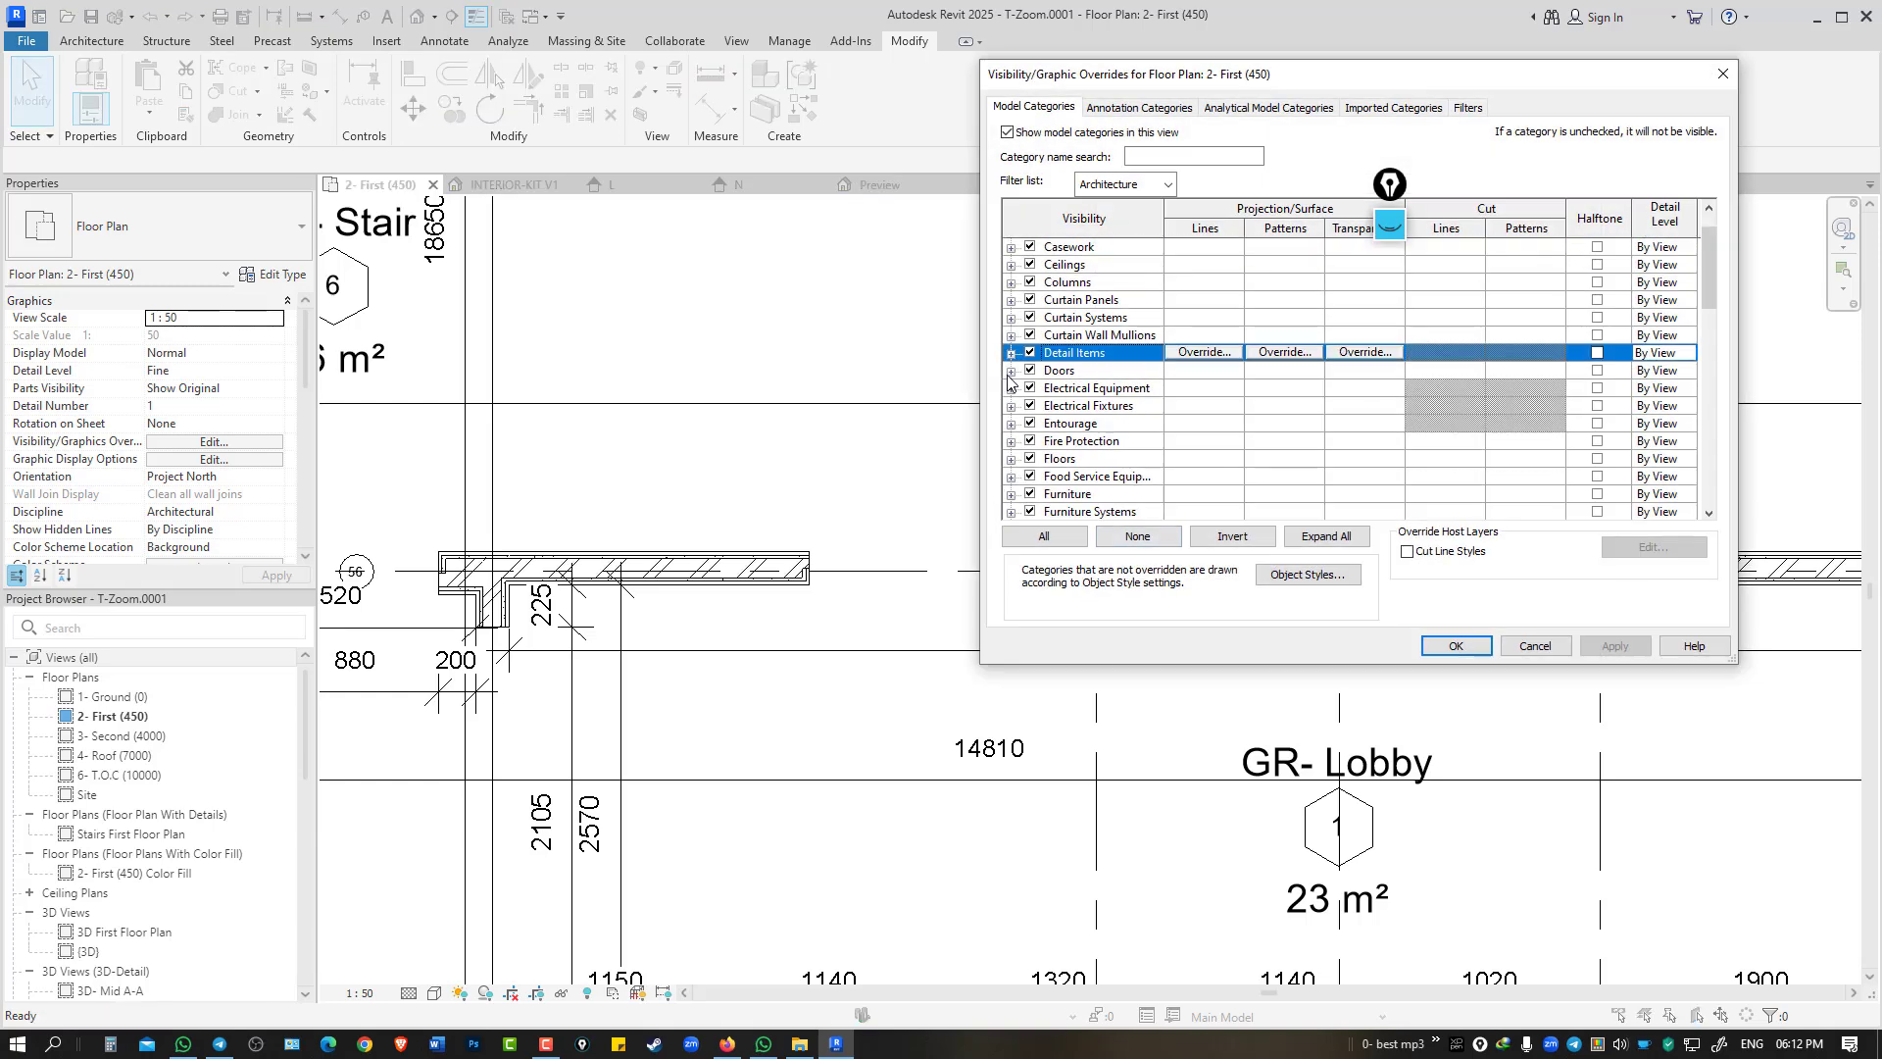
left_click(1010, 373)
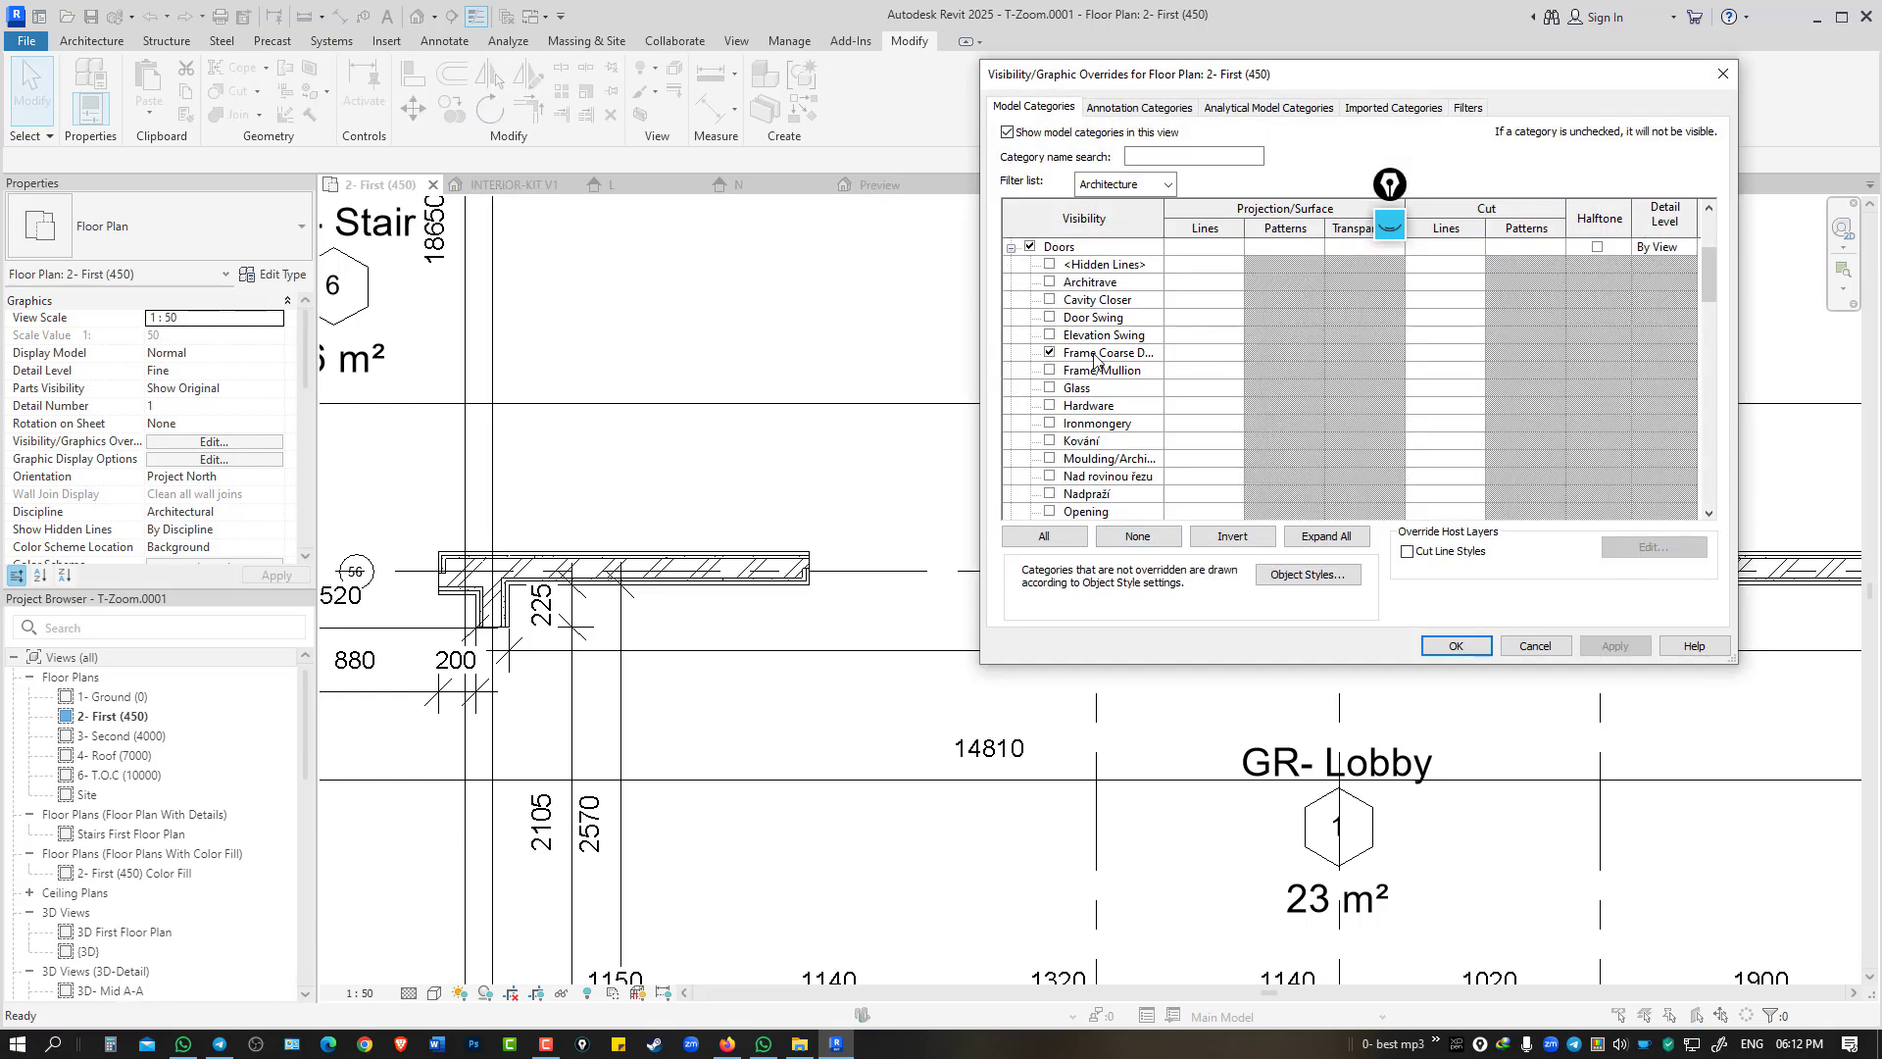
scroll(1087, 373, "down", 1)
scroll(1073, 412, "down", 2)
scroll(1054, 460, "down", 1)
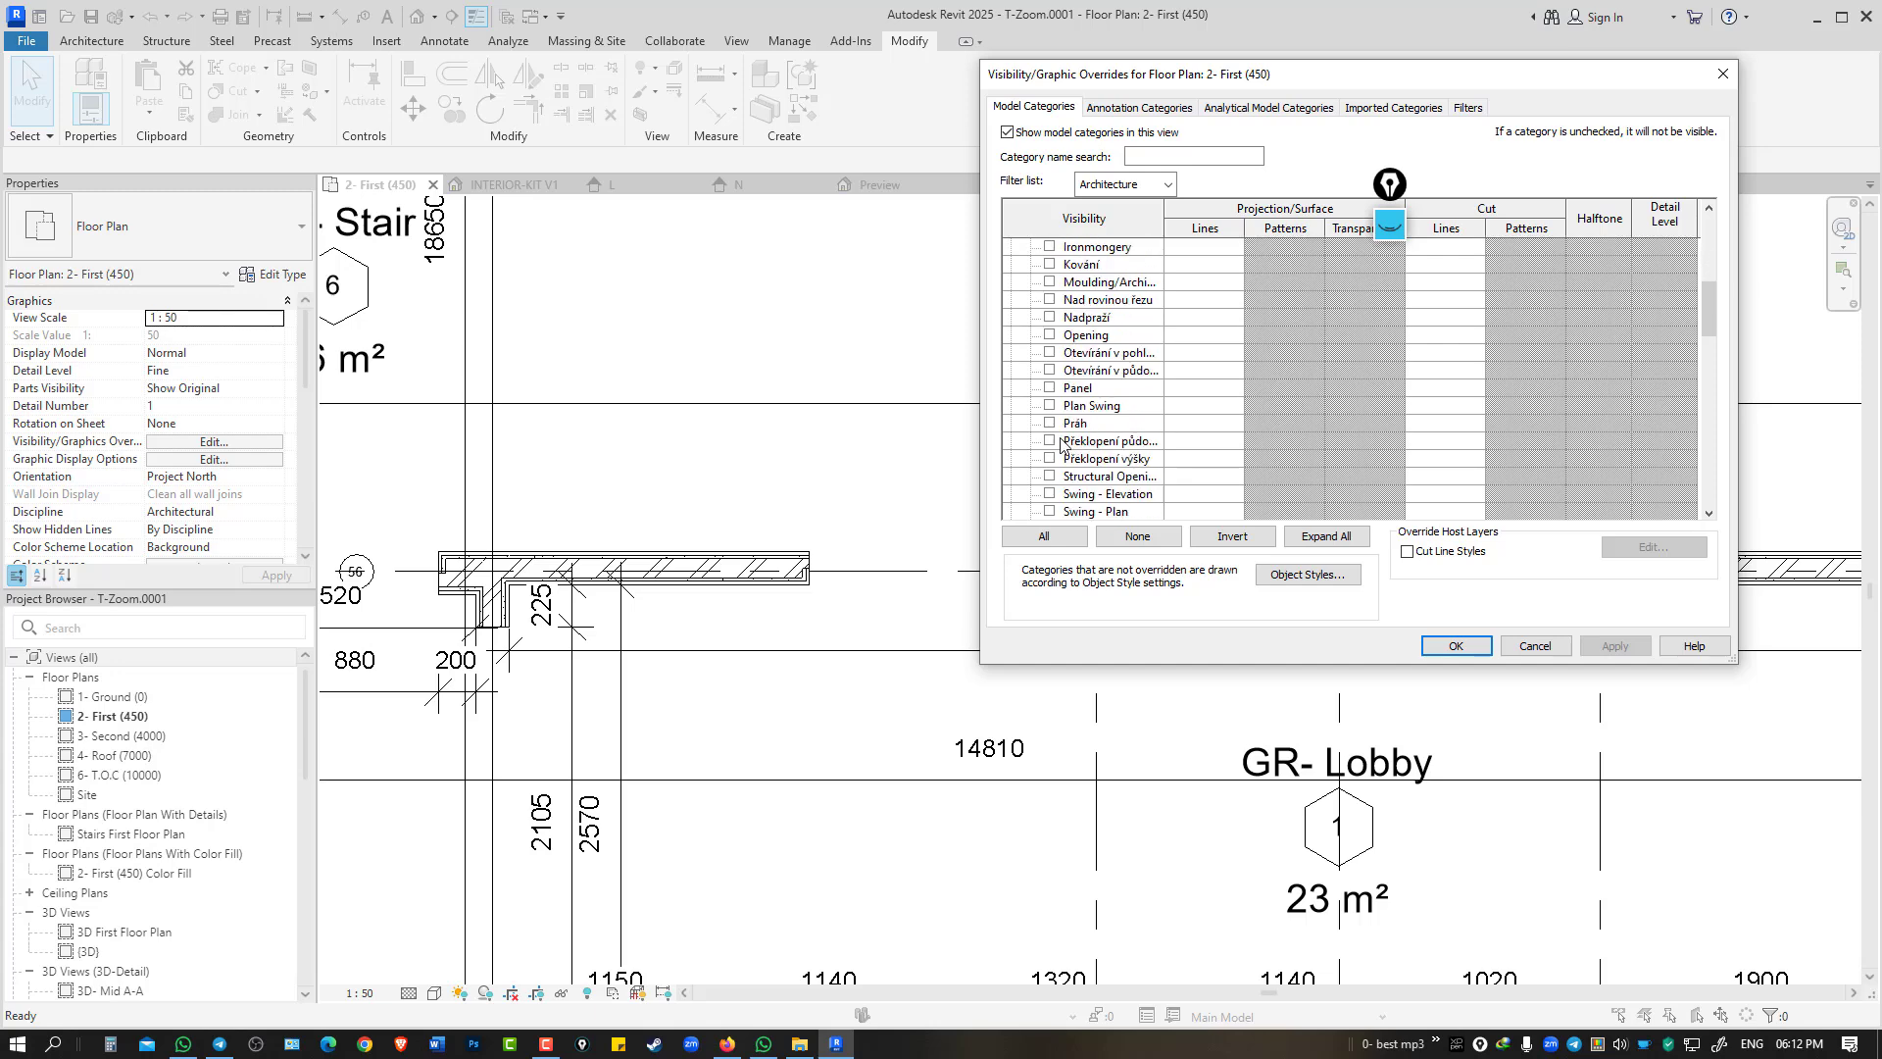
scroll(1037, 501, "down", 2)
left_click(1049, 494)
left_click(1451, 646)
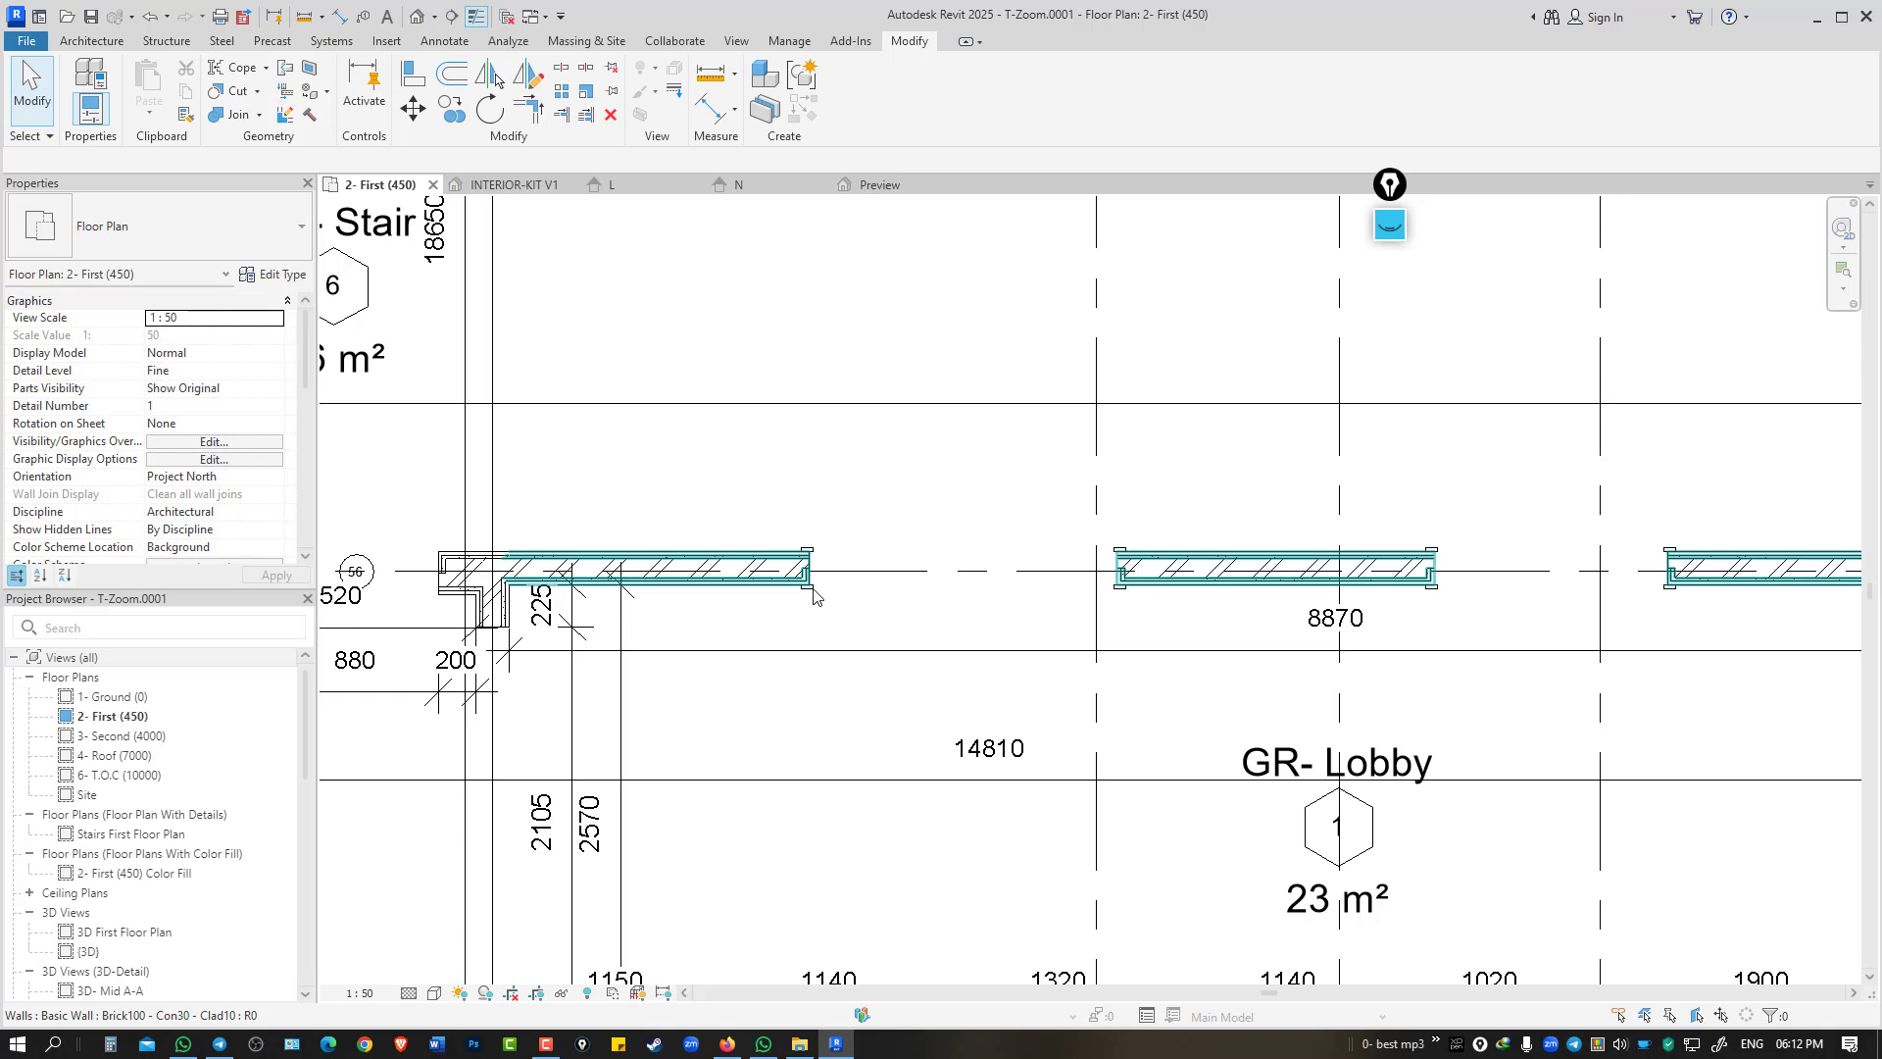
Check the doors around the stair, GR-Bath 2, lobby and GR-Entrance, then reopen VG.
scroll(1167, 643, "down", 1)
middle_click_drag(1167, 643, 1633, 694)
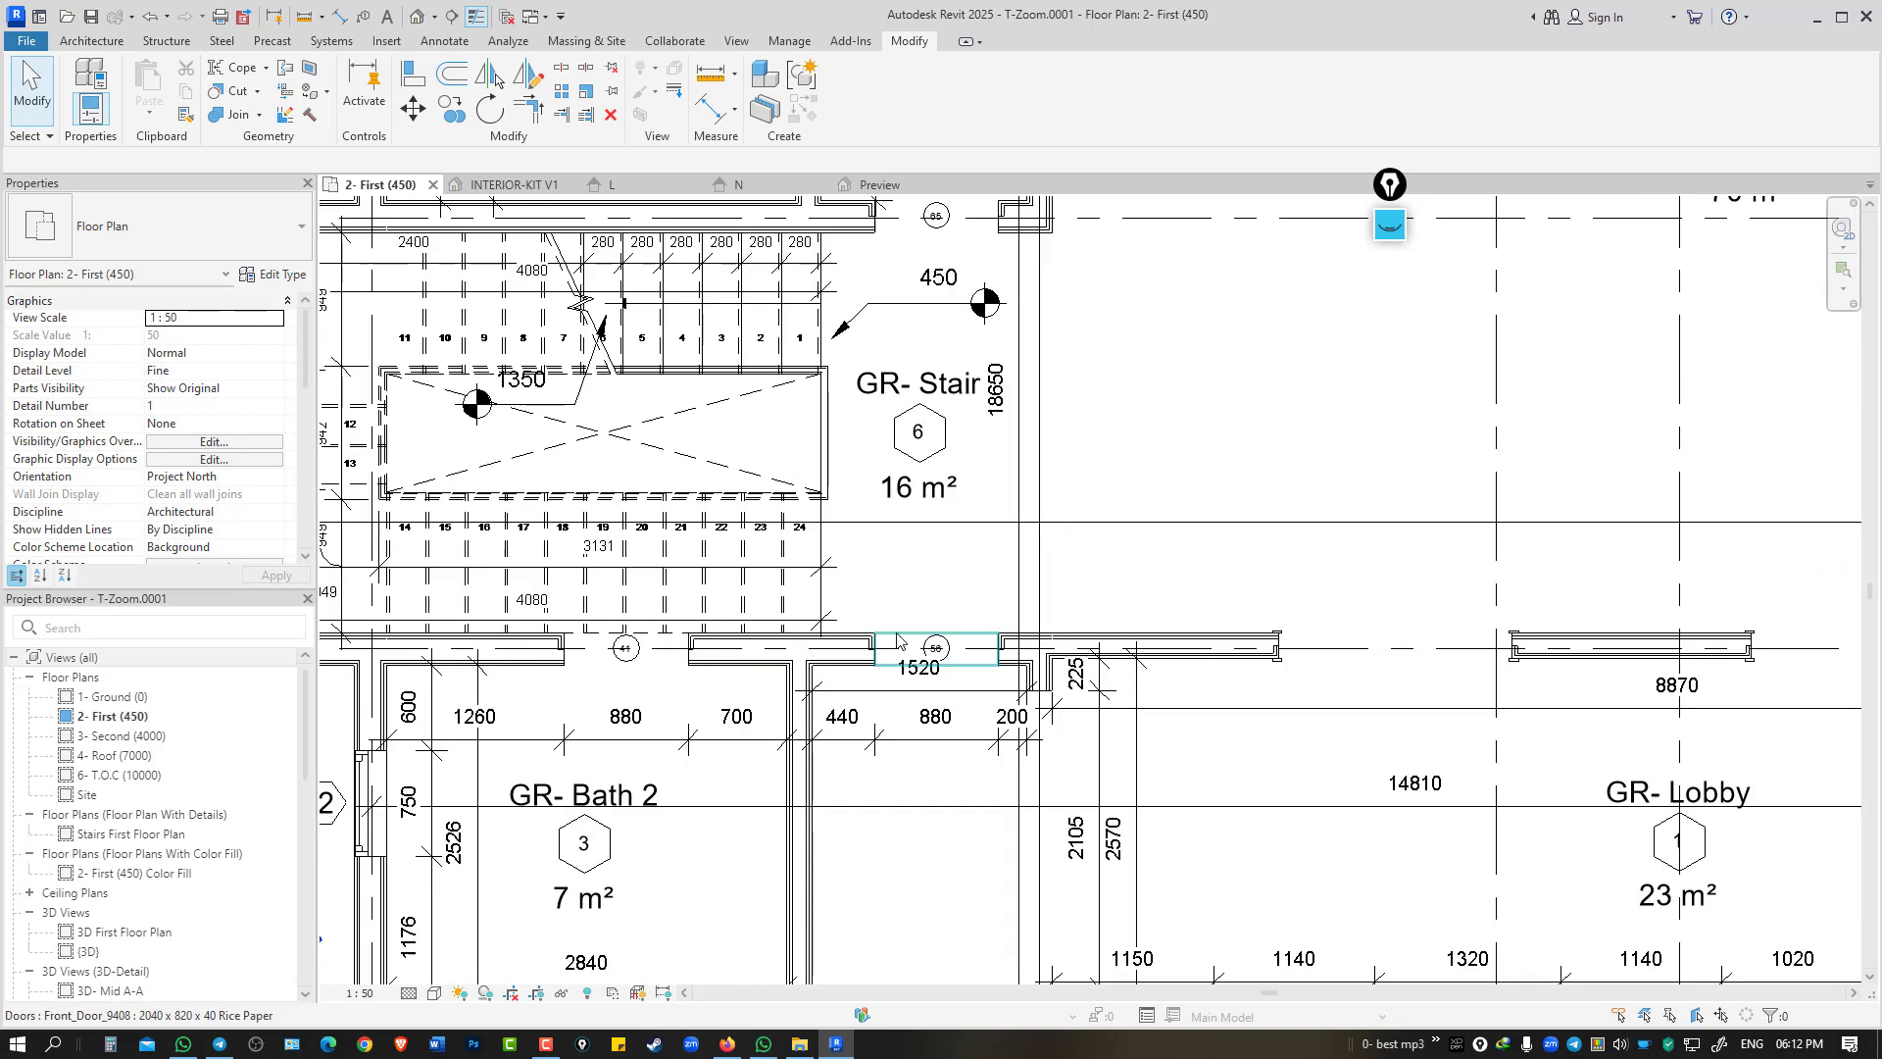
middle_click_drag(1329, 601, 1008, 686)
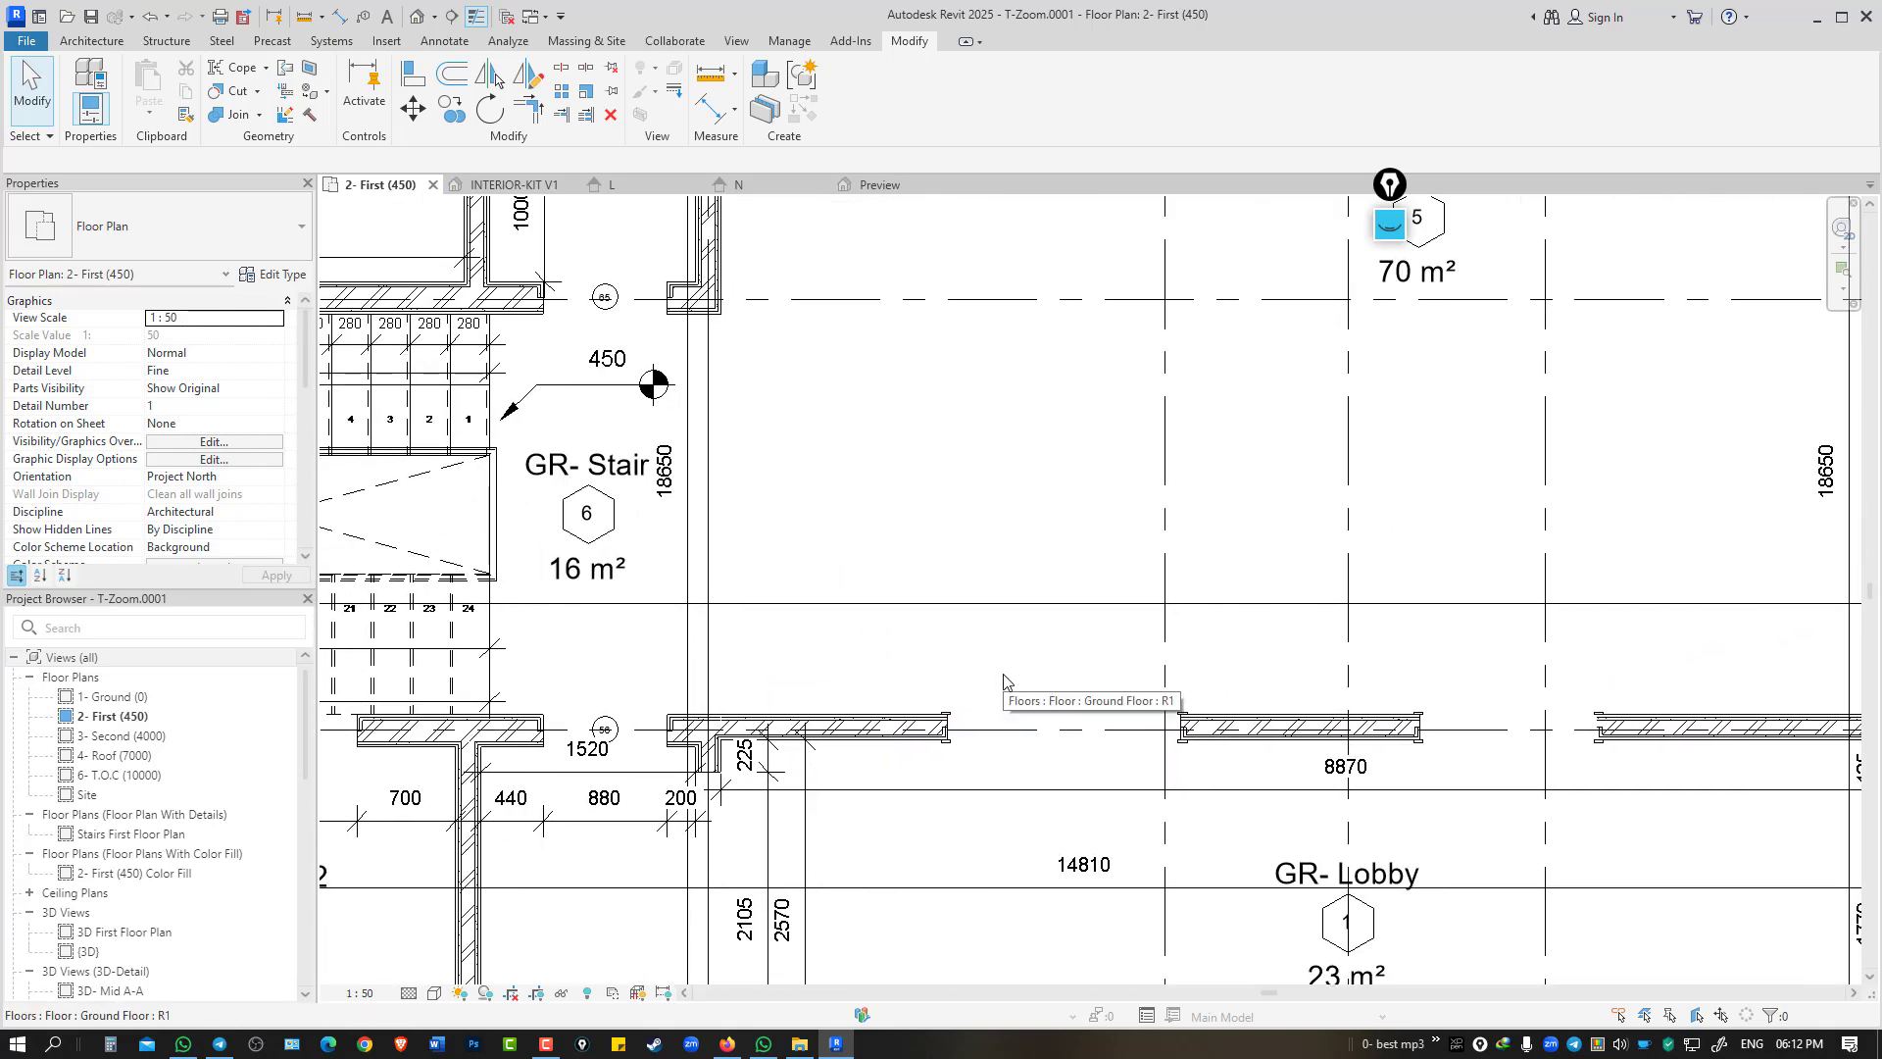
scroll(1004, 681, "down", 1)
middle_click_drag(843, 971, 728, 615)
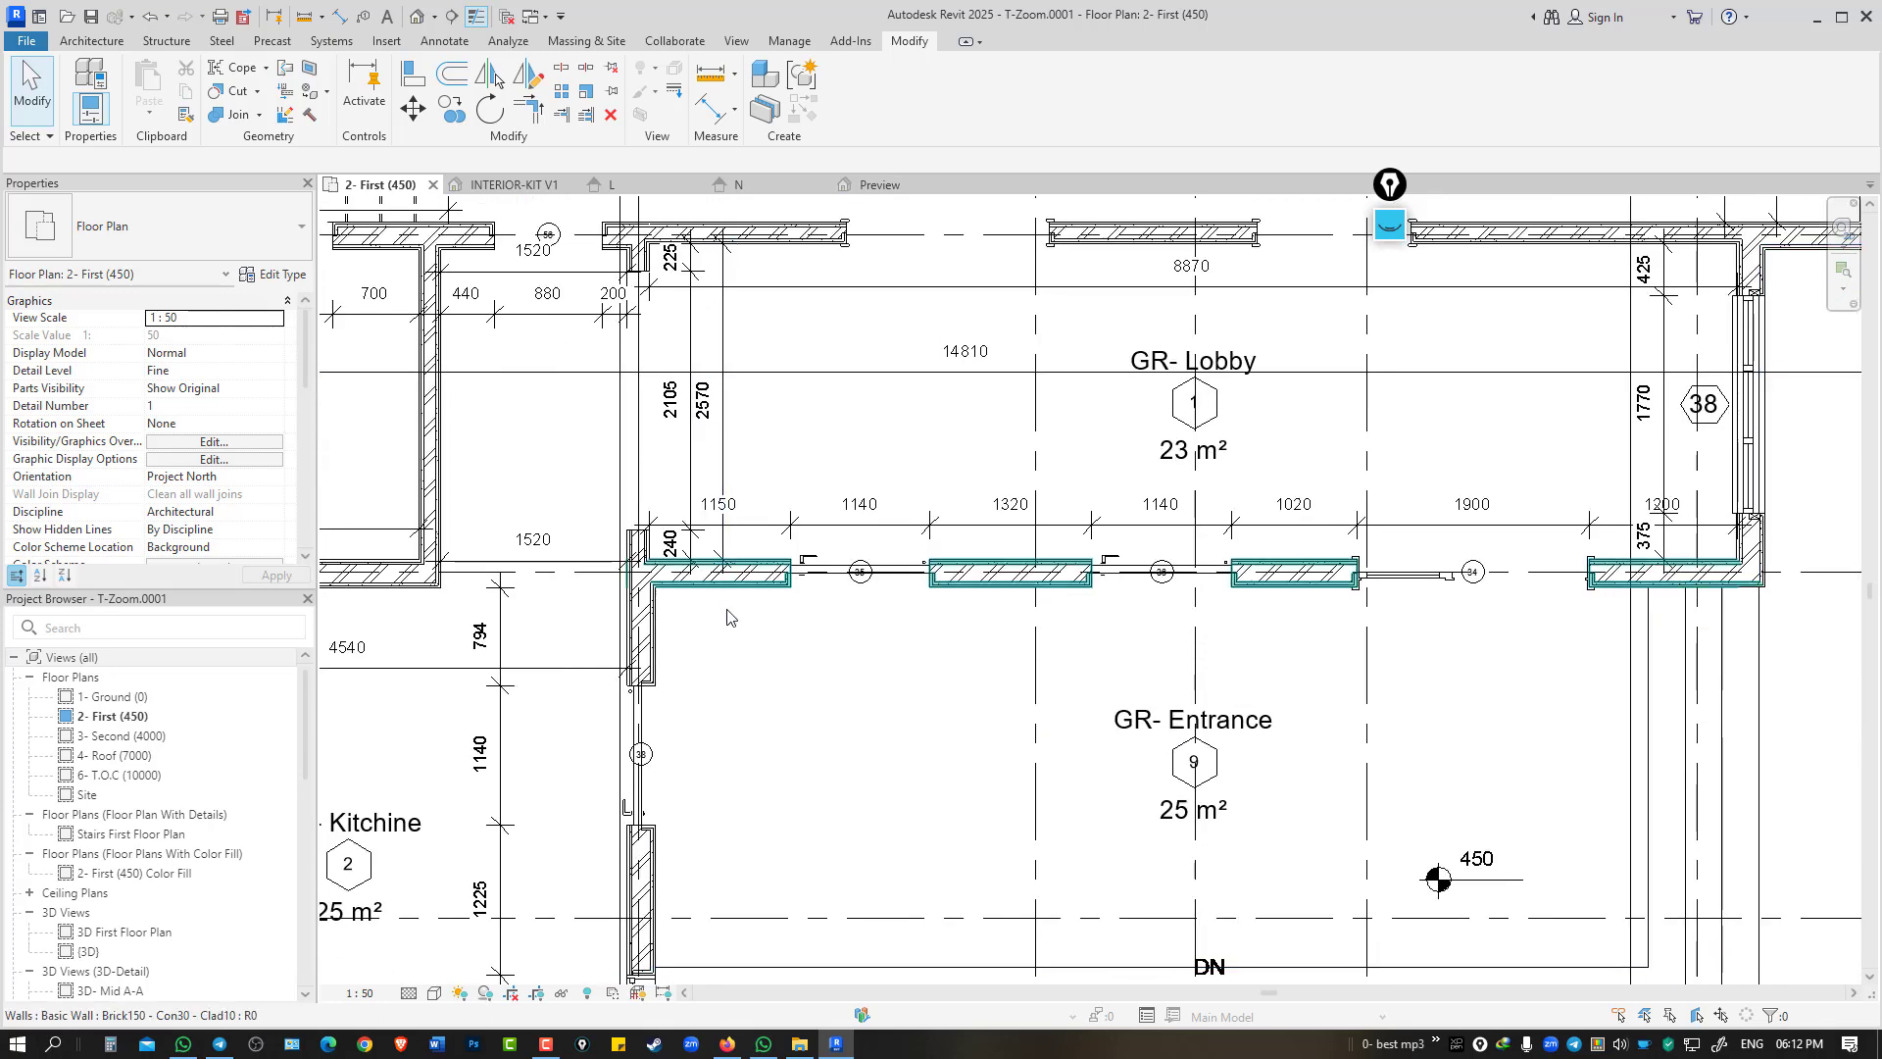
scroll(761, 600, "up", 2)
scroll(821, 554, "up", 2)
scroll(814, 539, "up", 2)
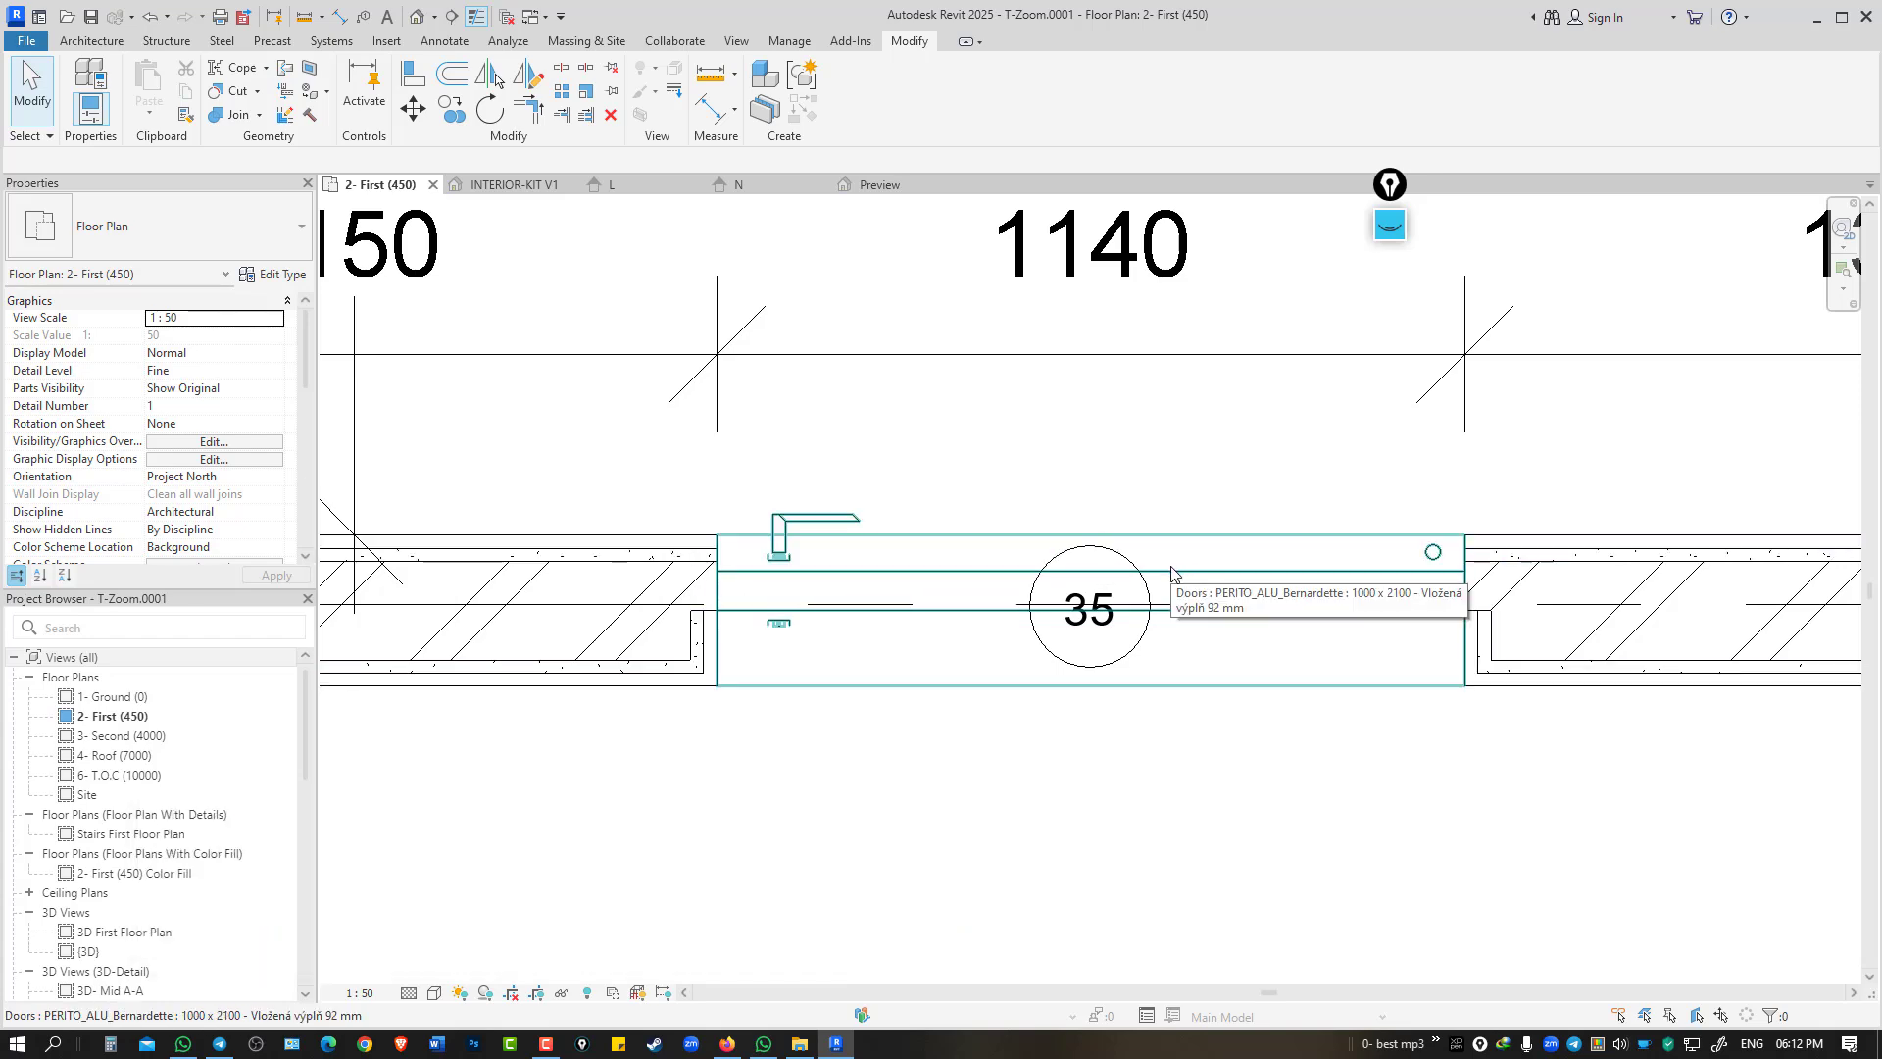
scroll(1192, 564, "down", 4)
scroll(1193, 546, "down", 1)
scroll(1193, 546, "down", 1)
middle_click_drag(1193, 546, 931, 811)
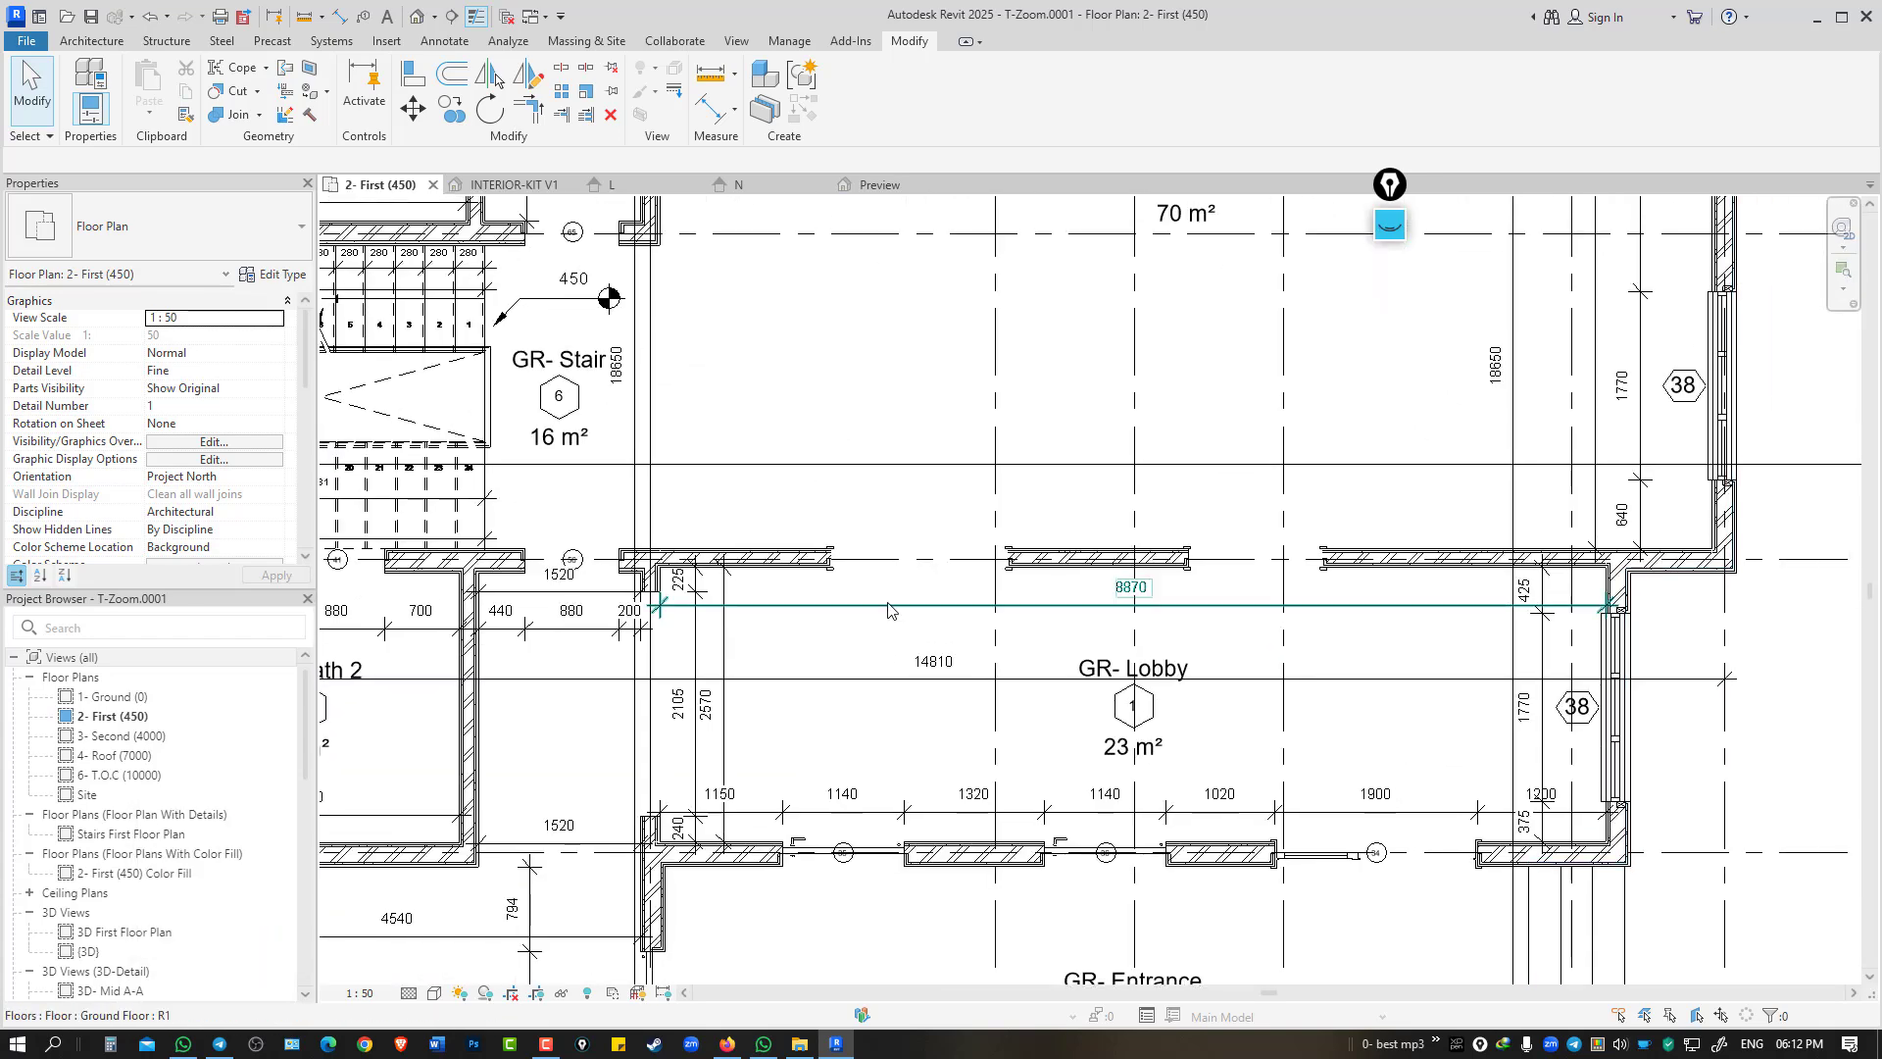
key("v")
key("g")
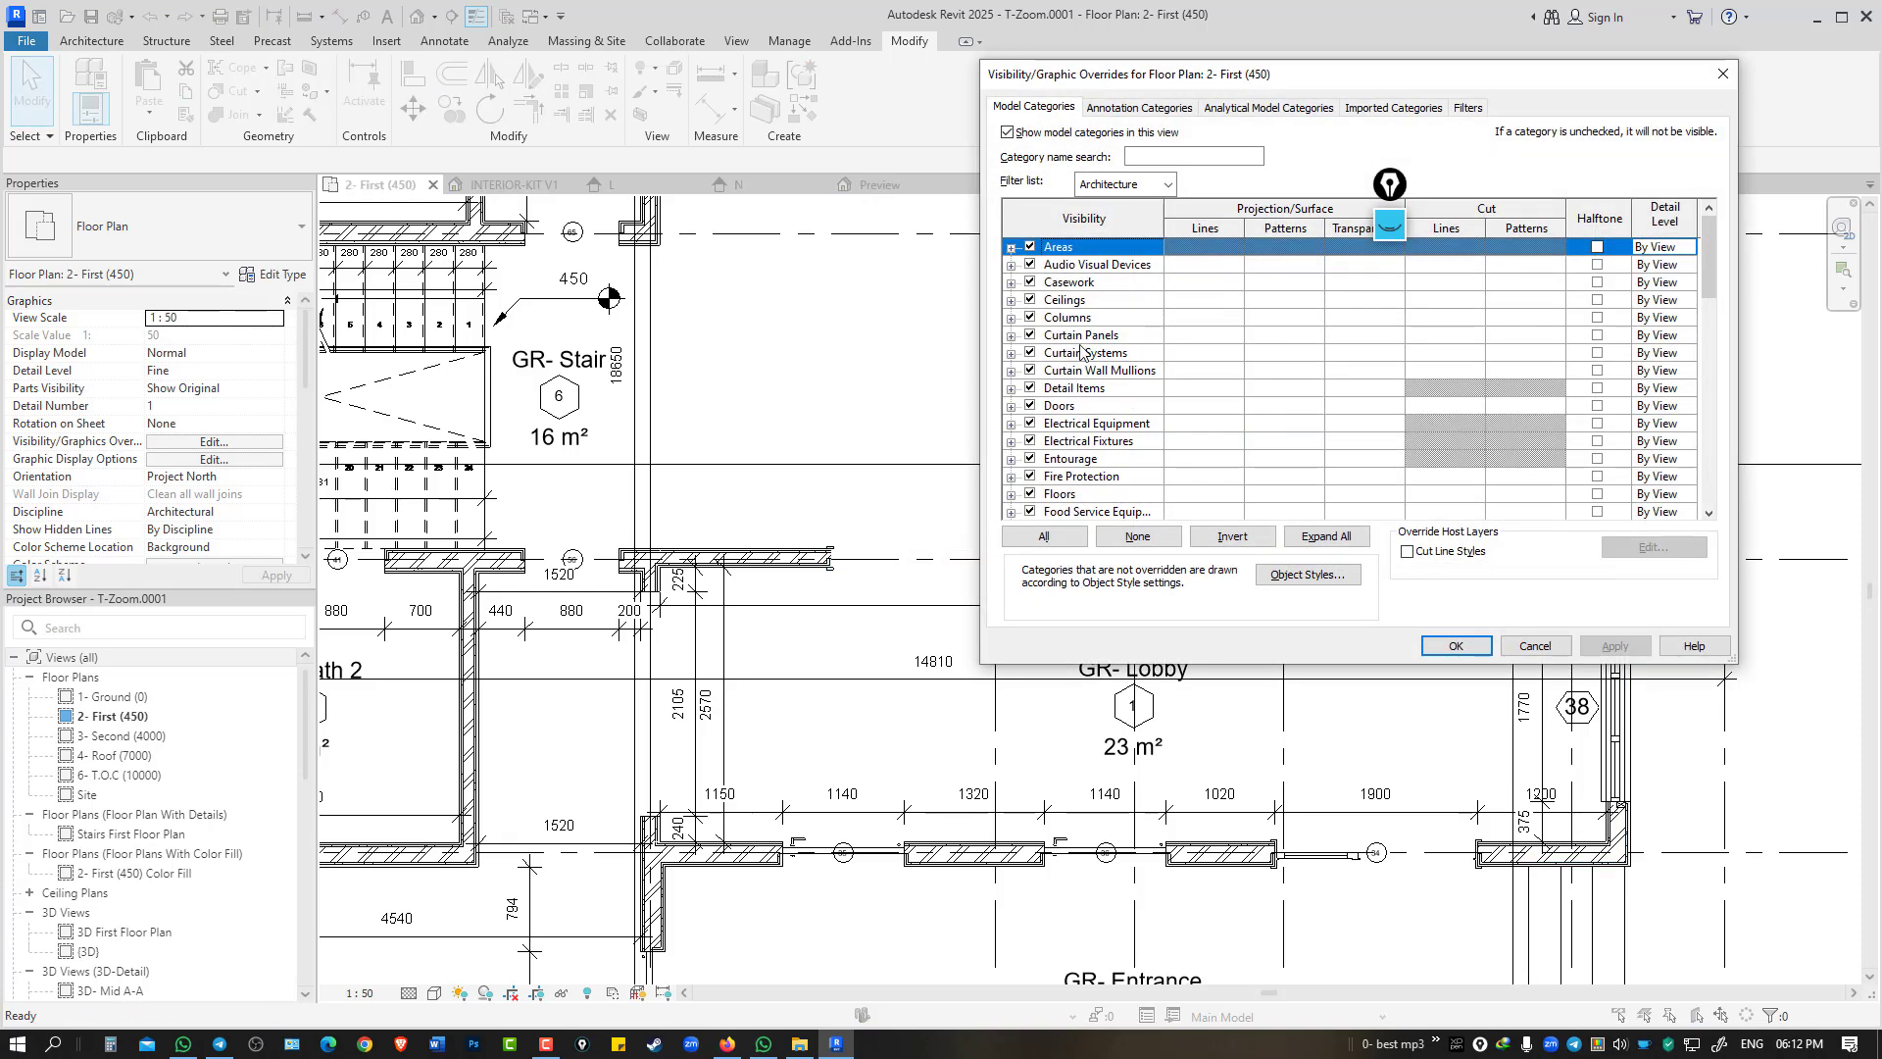
Cancel the overrides, check the lobby doors' families, and view the door family's 3D preview.
left_click(1519, 647)
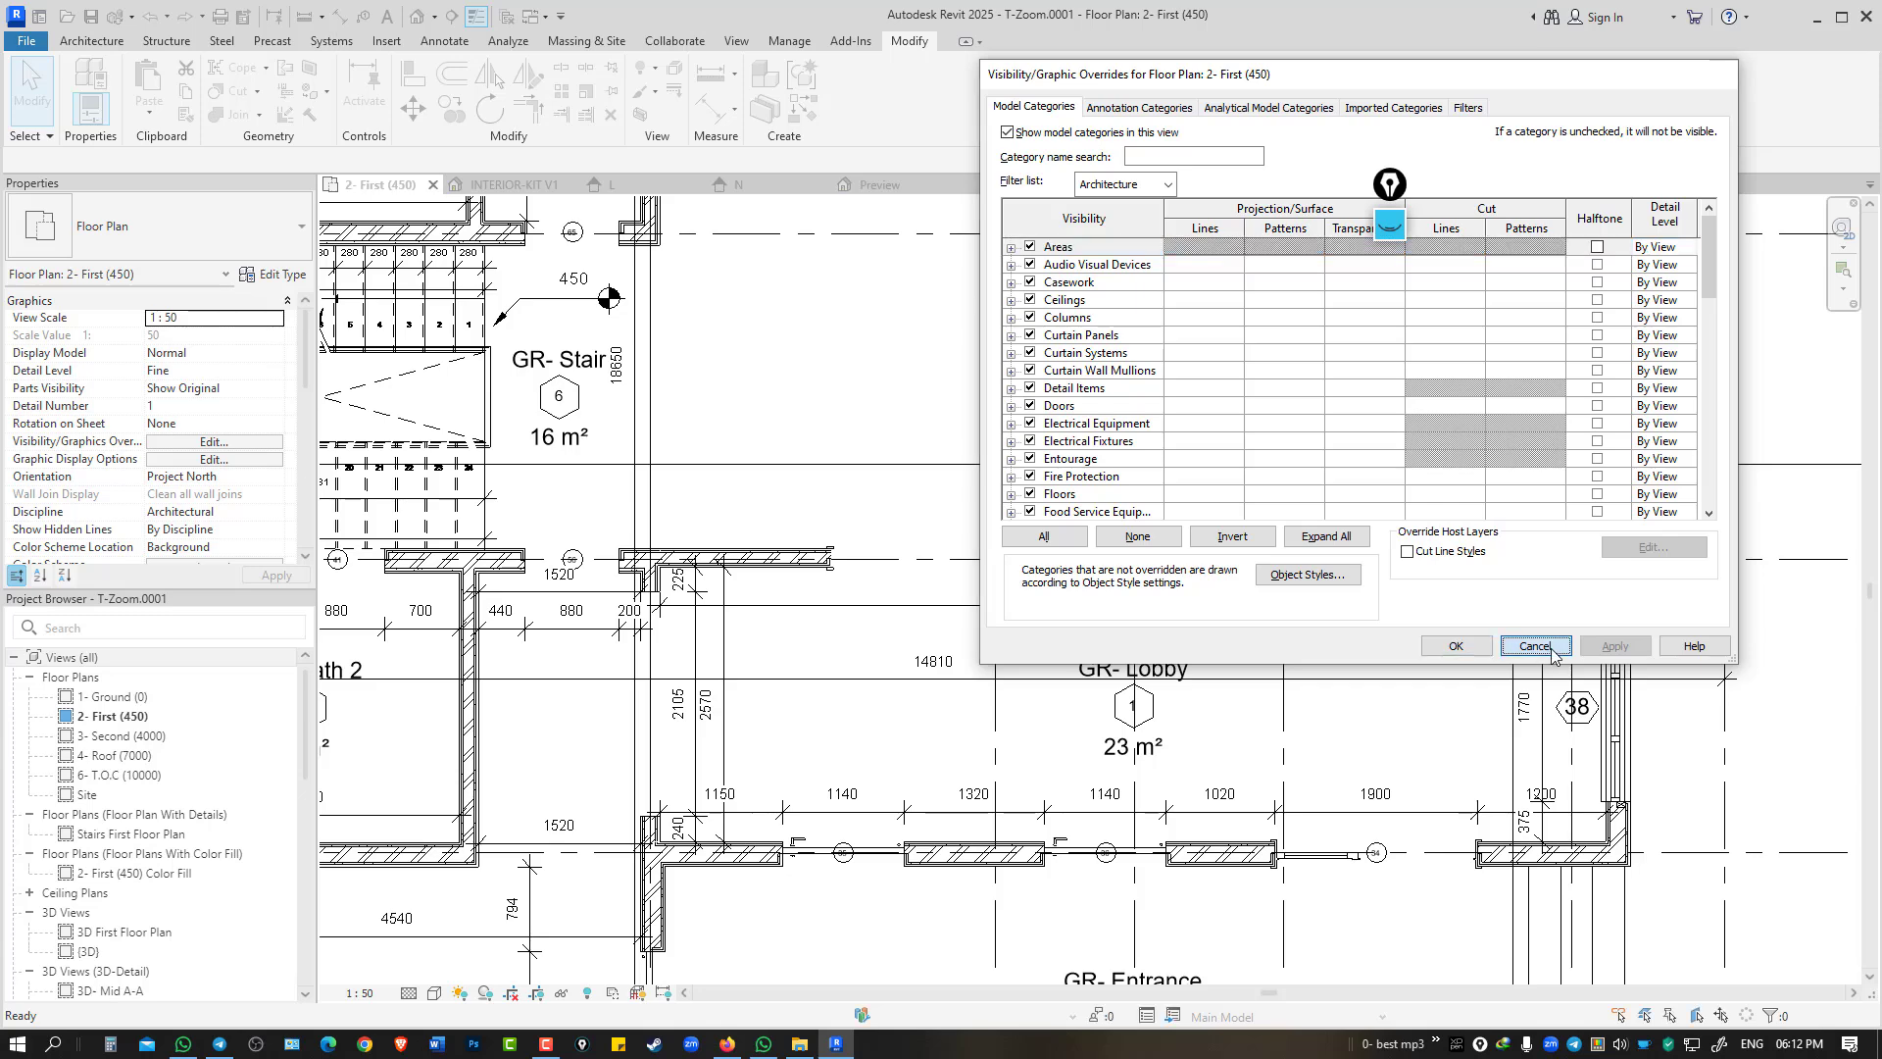
left_click(942, 562)
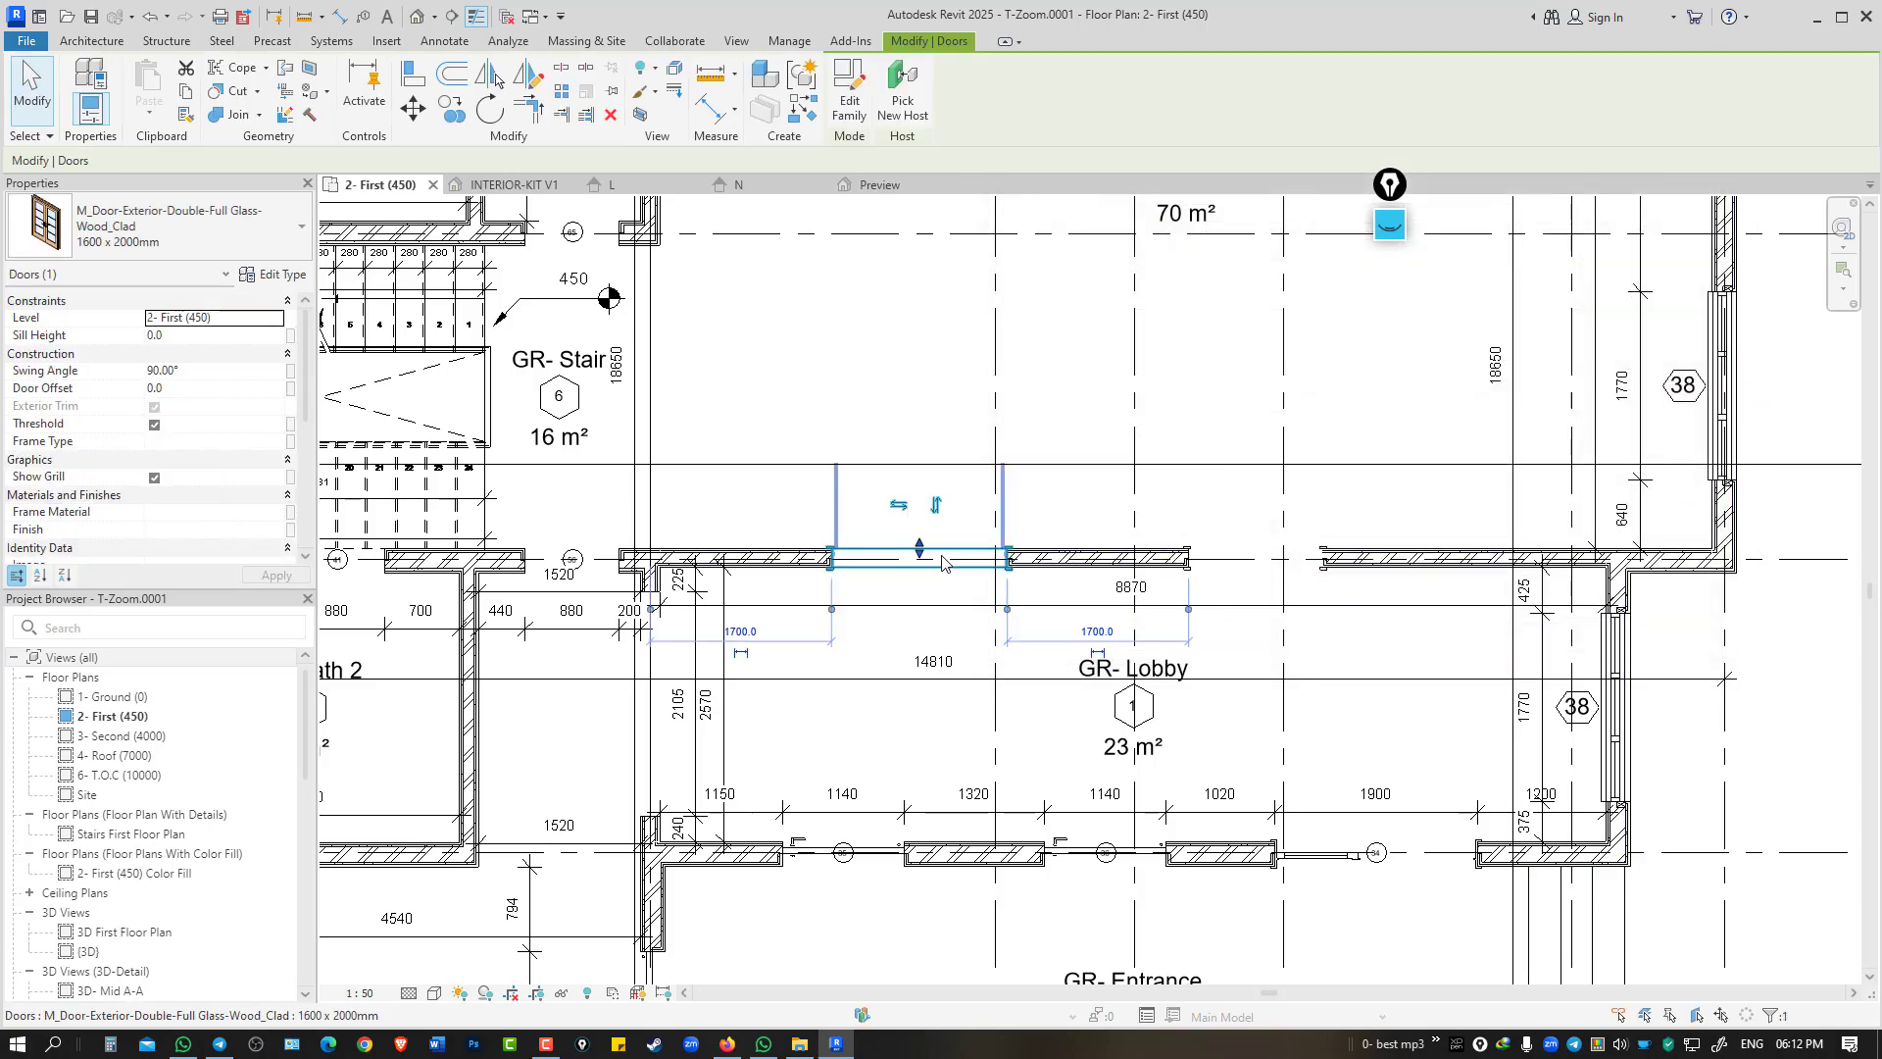
key("Delete")
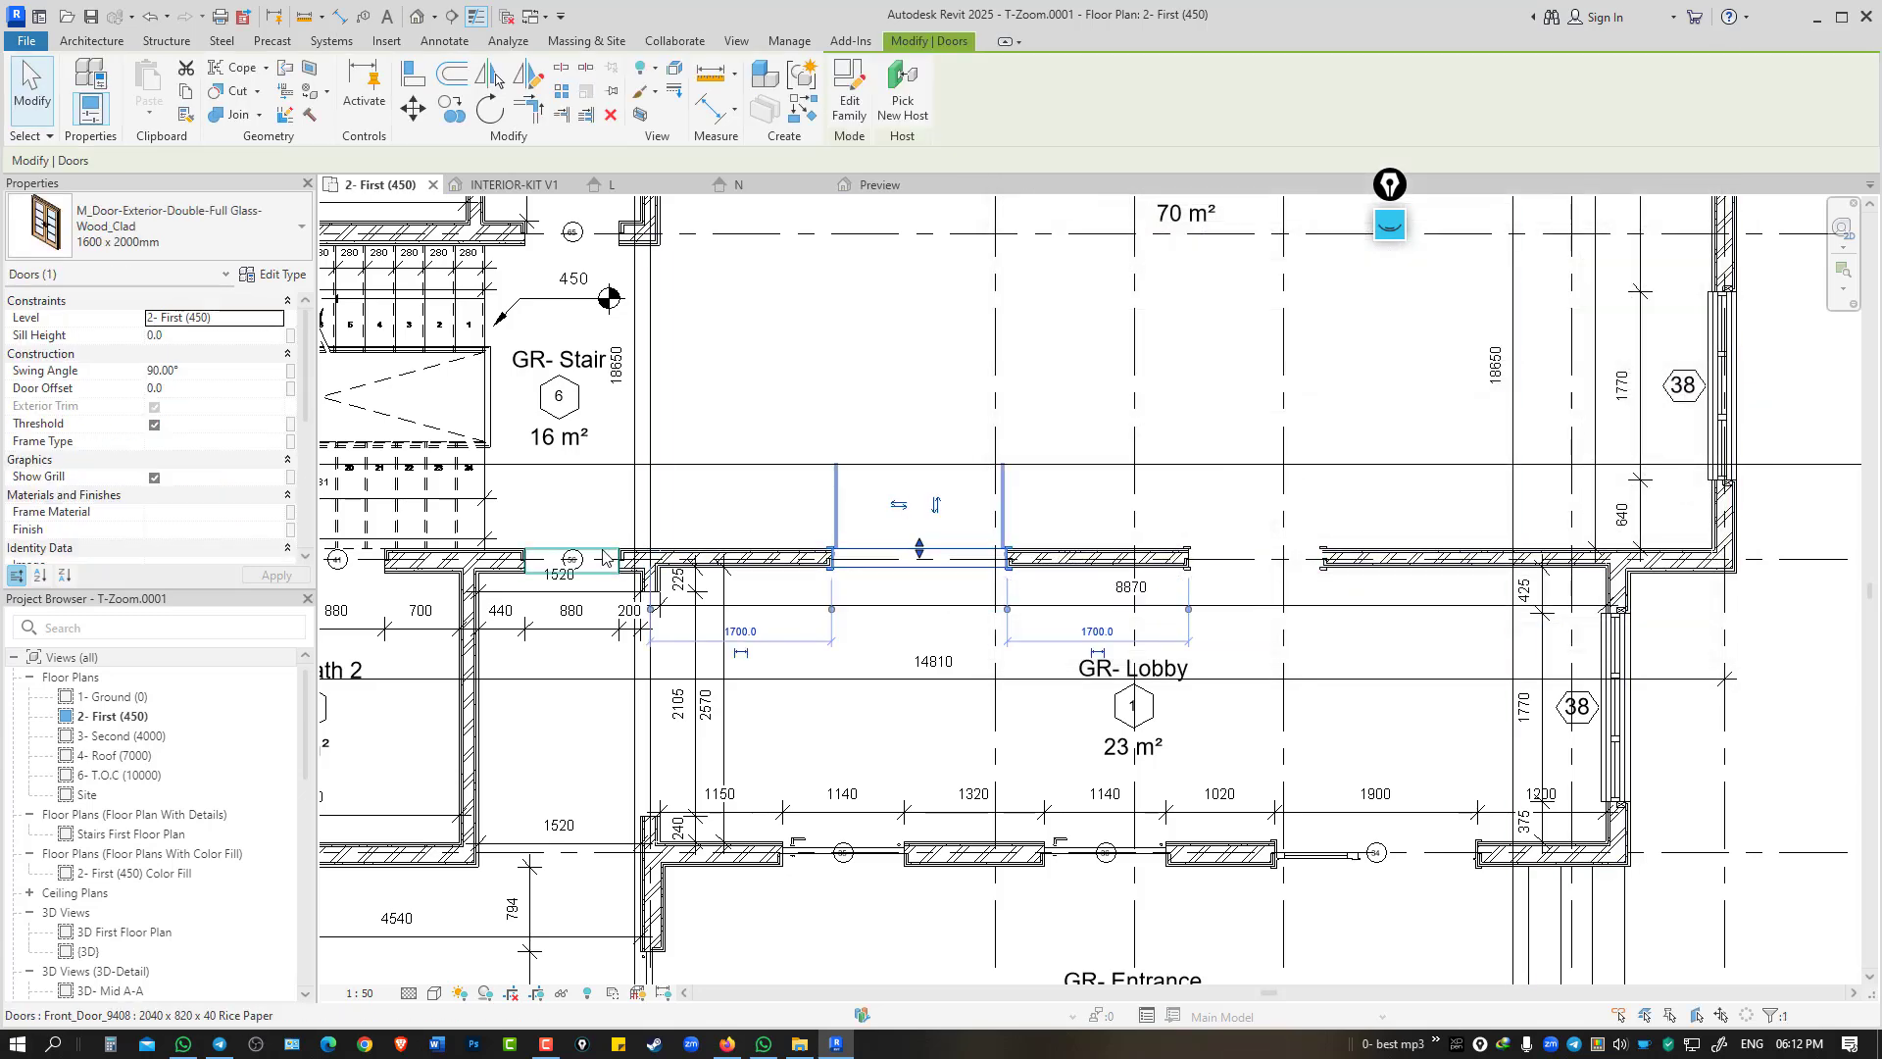
left_click(571, 564)
left_click(805, 860)
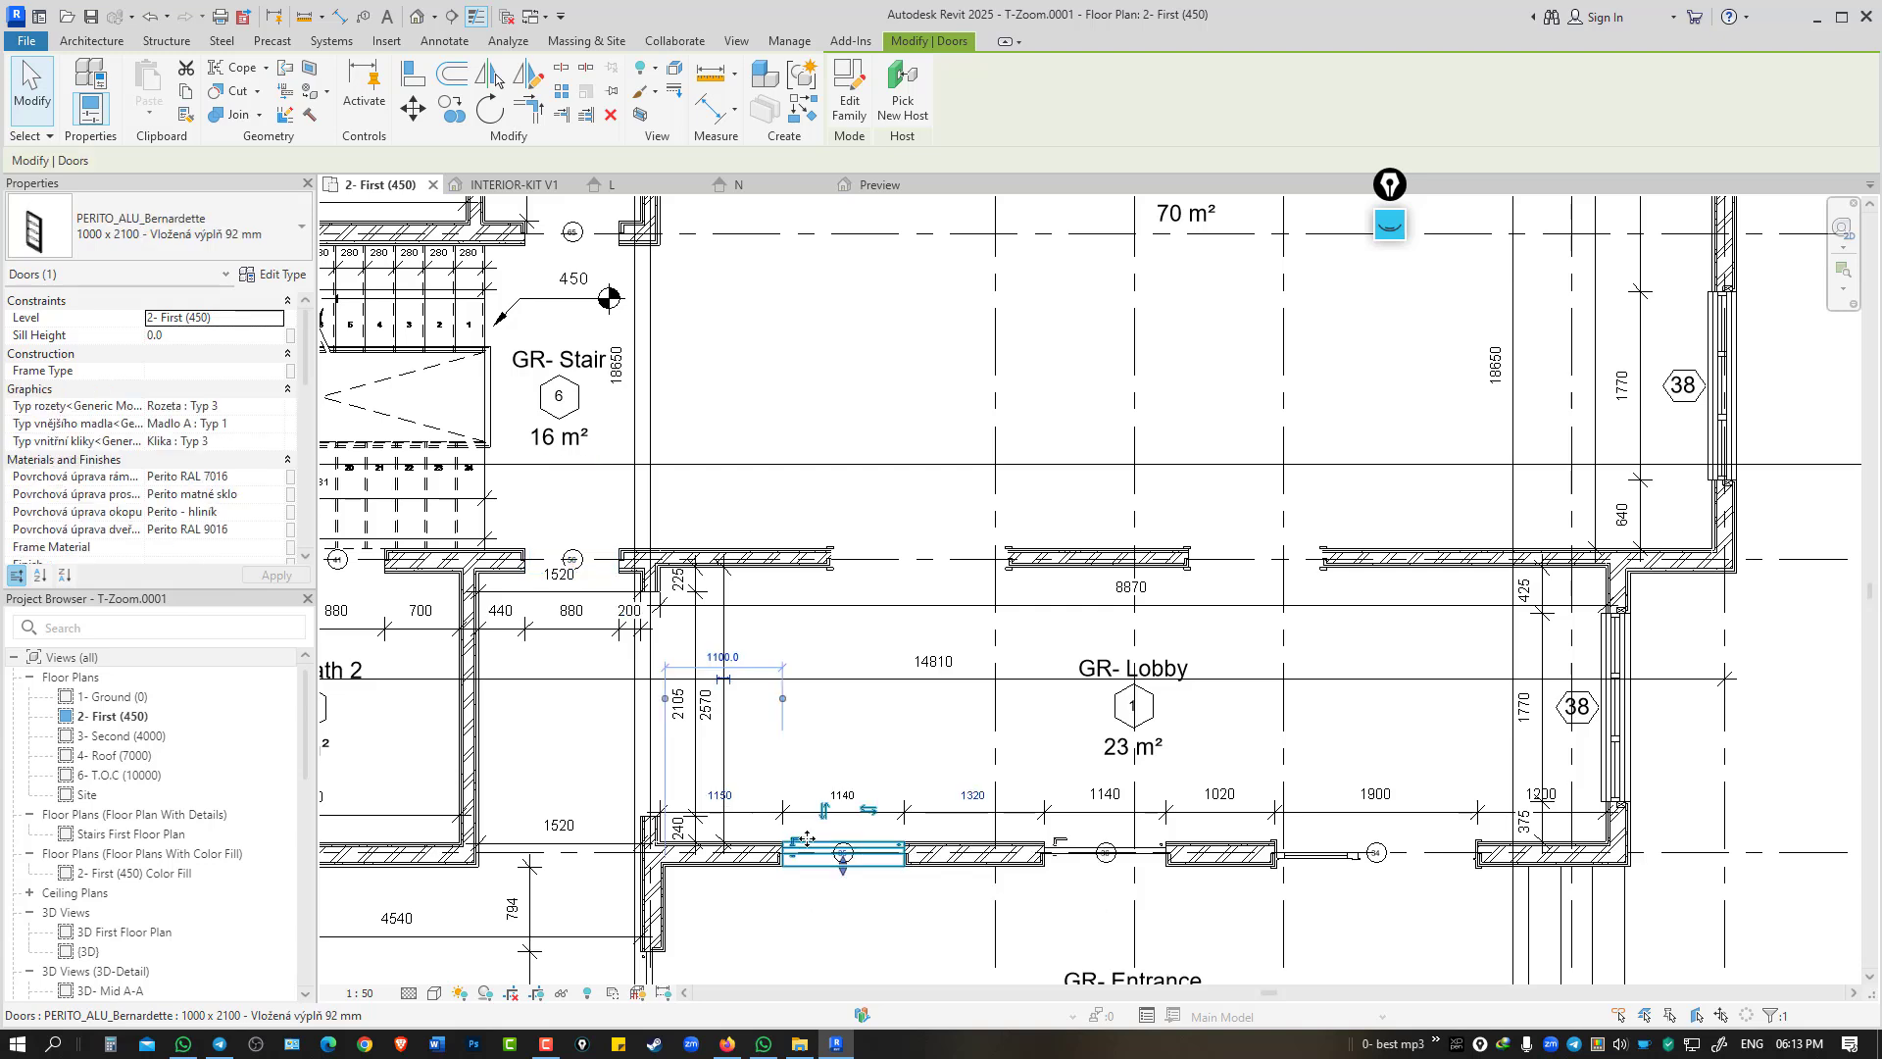
left_click(892, 189)
Select both trim sweeps of the double glass door and list their Subcategory options.
left_click(788, 384)
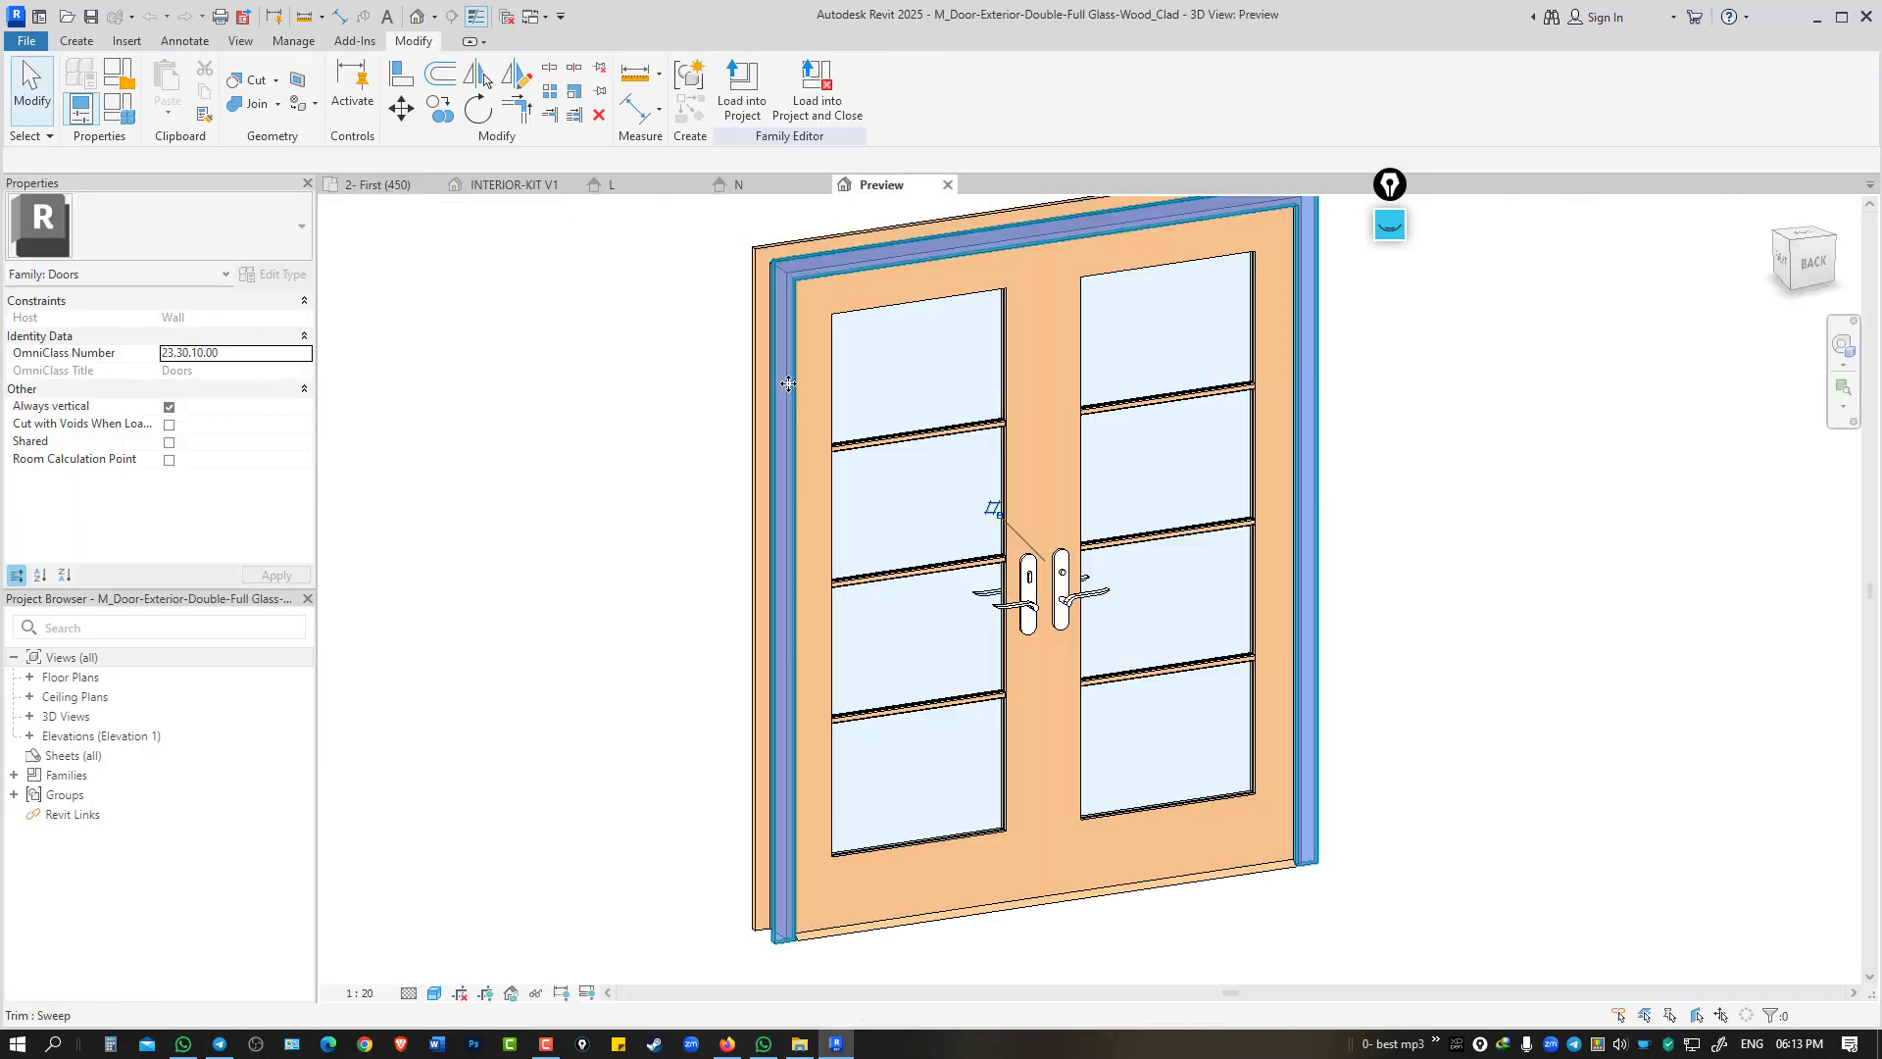
left_click(749, 355, "ctrl")
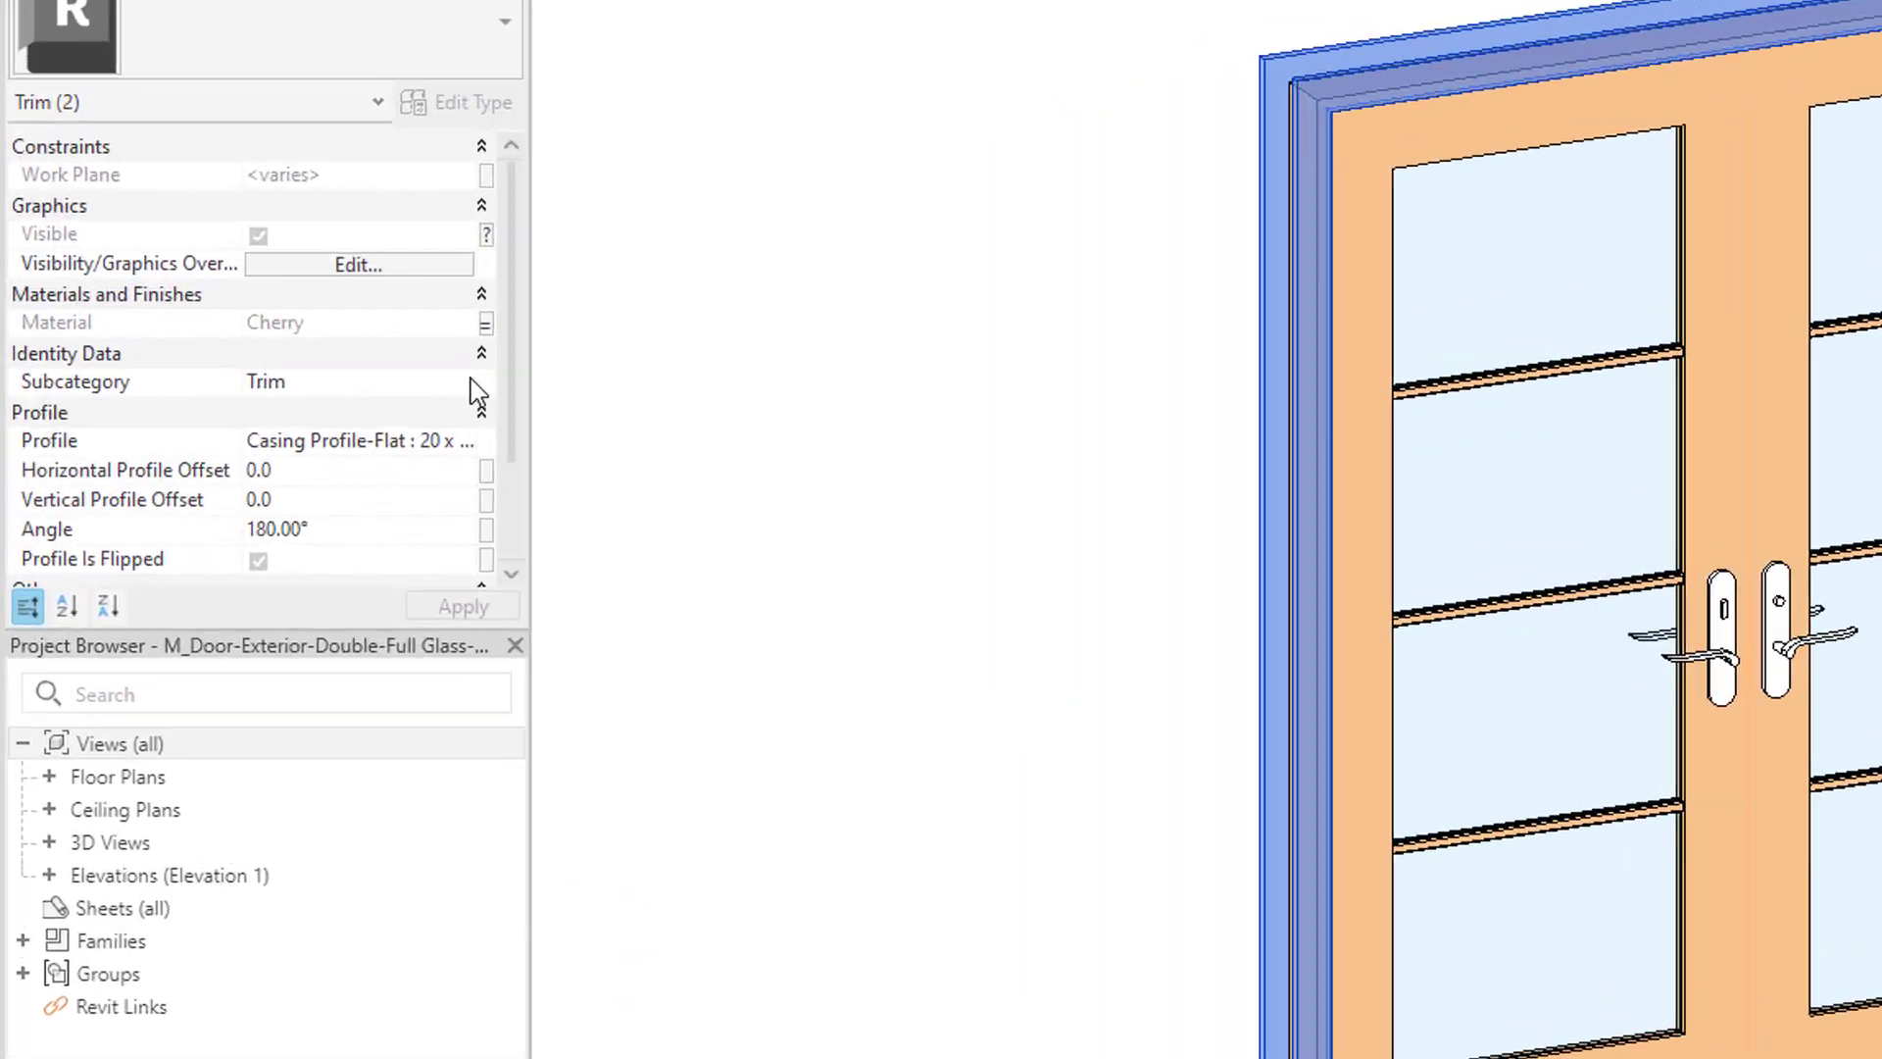
left_click(280, 440)
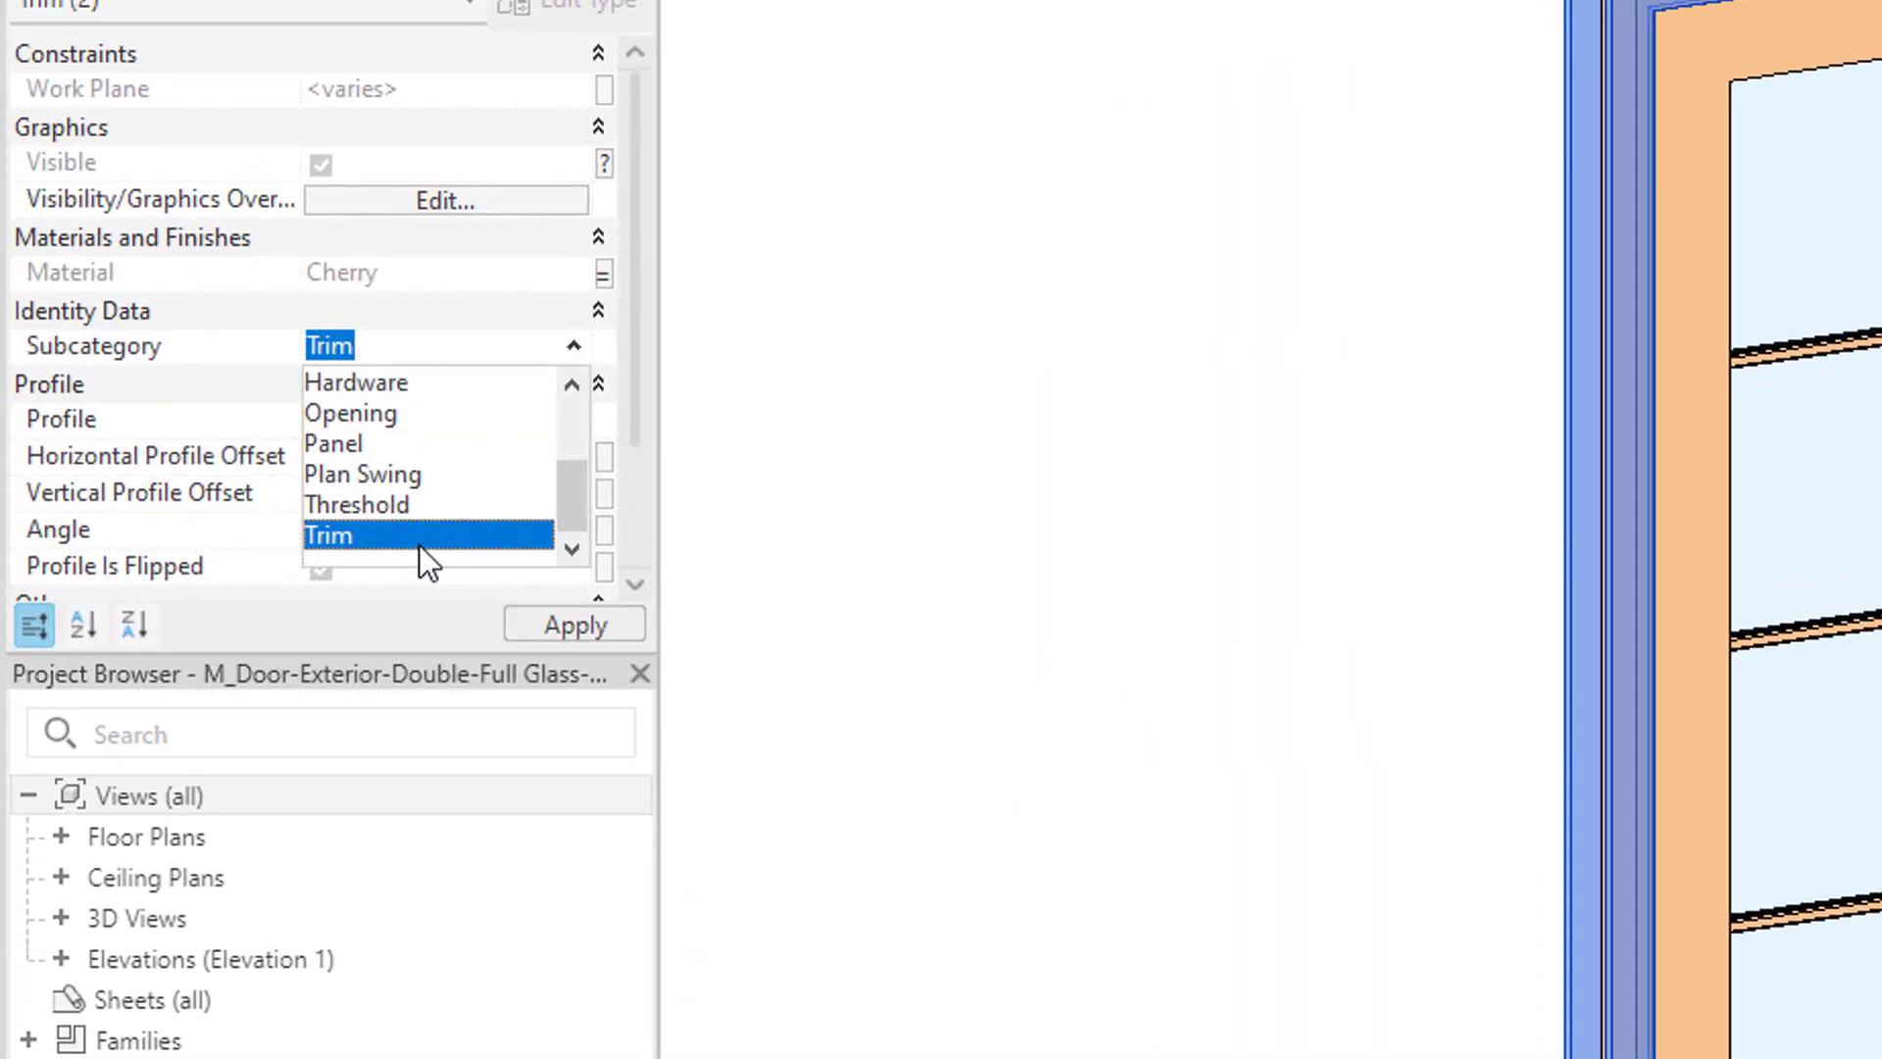